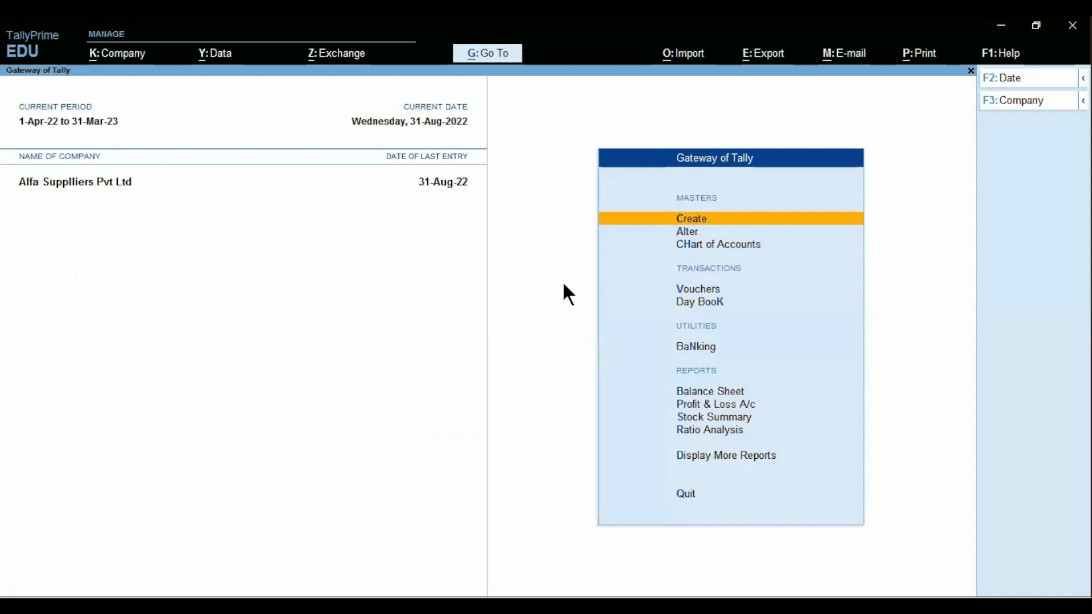
- Enable GST and tax liability on reverse charge in the company's GST details
{"action": "key", "text": "F11"}
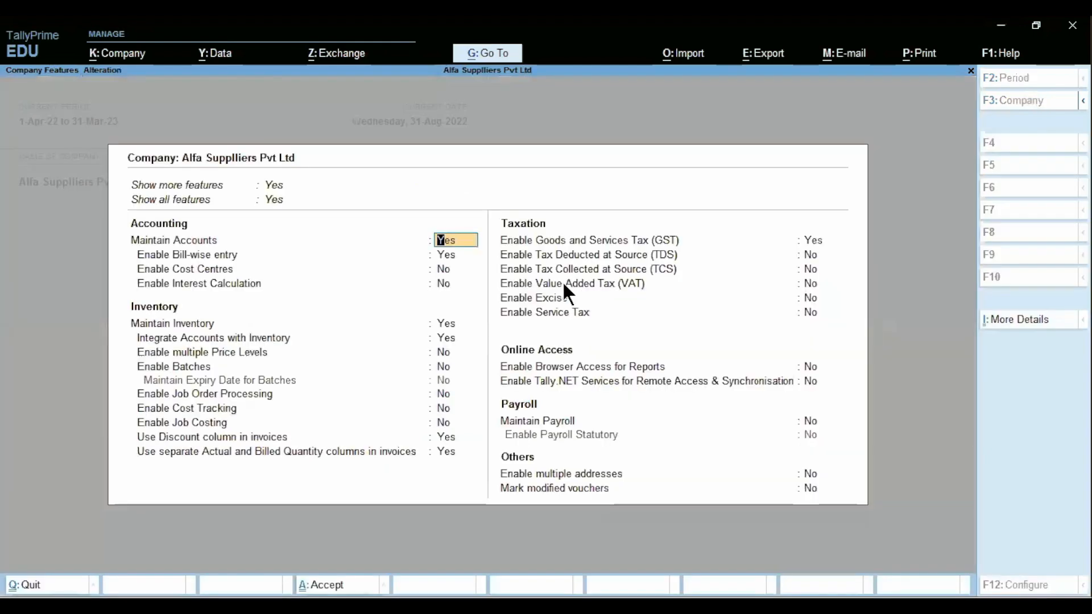
{"action": "left_click", "coordinate": [813, 245]}
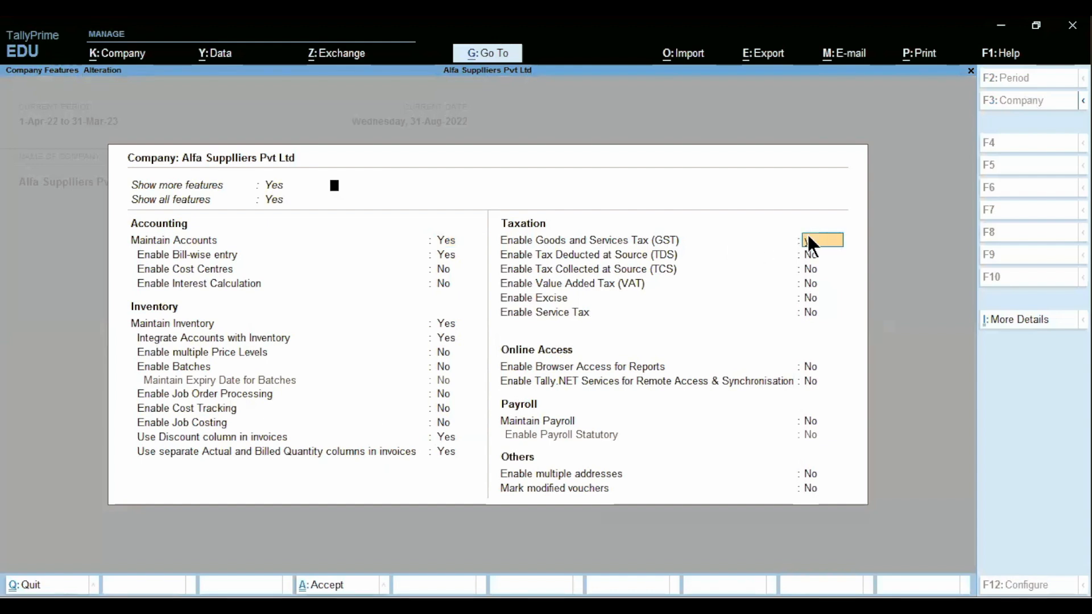
{"action": "key", "text": "Return"}
{"action": "key", "text": "Return"}
{"action": "key", "text": "Return"}
{"action": "key", "text": "Return"}
{"action": "key", "text": "Return"}
{"action": "key", "text": "Return"}
{"action": "key", "text": "Return"}
{"action": "key", "text": "Return"}
{"action": "key", "text": "Return"}
{"action": "key", "text": "Return"}
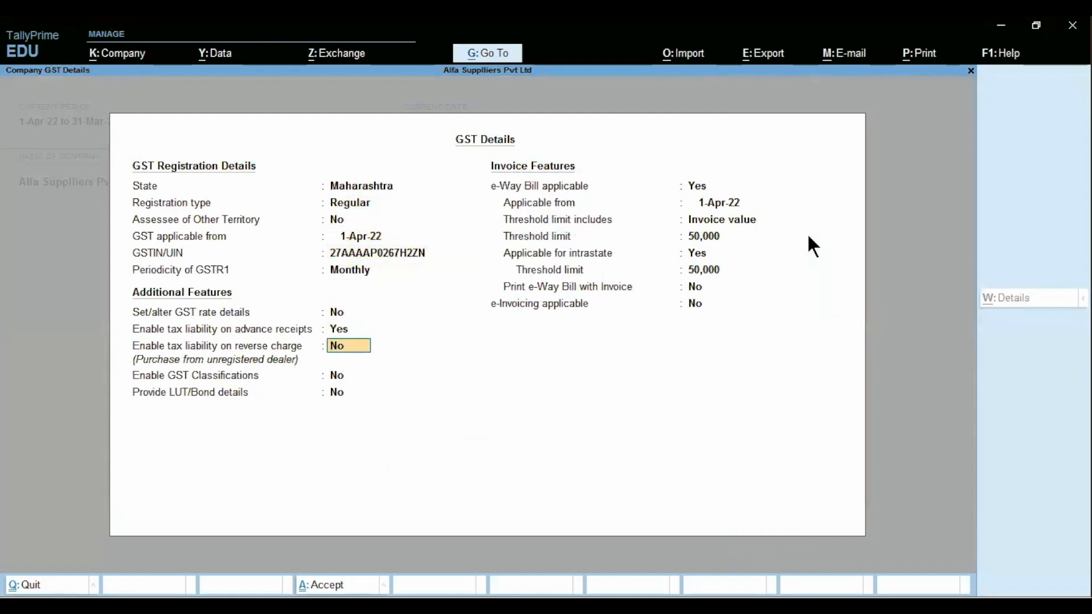
{"action": "type", "text": "y"}
{"action": "key", "text": "Return"}
{"action": "key", "text": "ctrl+a"}
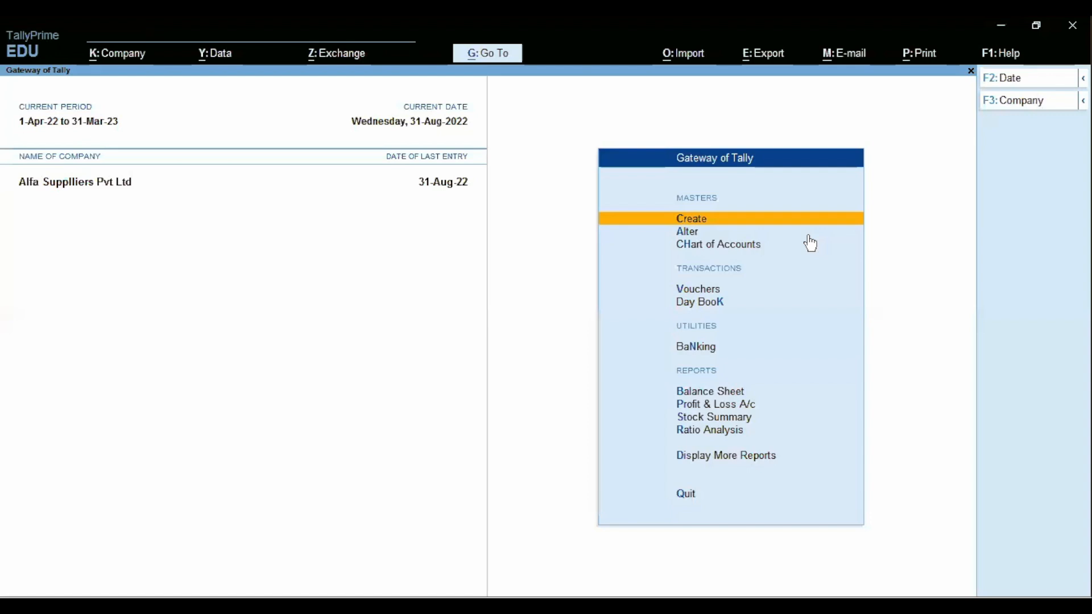
- View the Reverse Charge Mechanism slide in PowerPoint, then return to TallyPrime
{"action": "key", "text": "alt+Tab"}
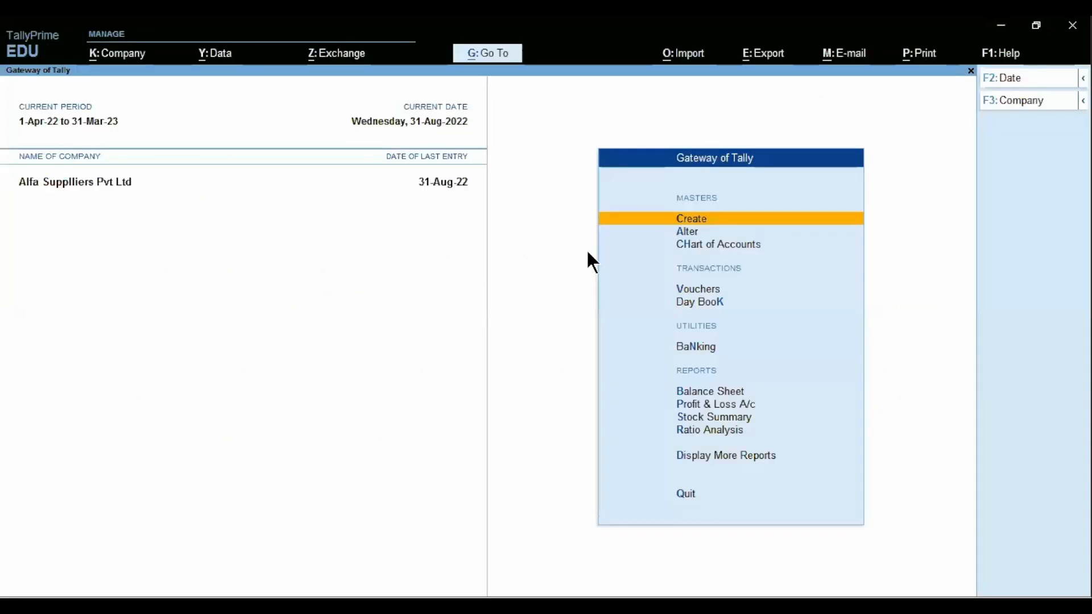
{"action": "key", "text": "Return"}
- Create a ledger named 'Advocate Raj and Associates' under Sundry Creditors
{"action": "key", "text": "Down"}
{"action": "key", "text": "Return"}
{"action": "type", "text": "A"}
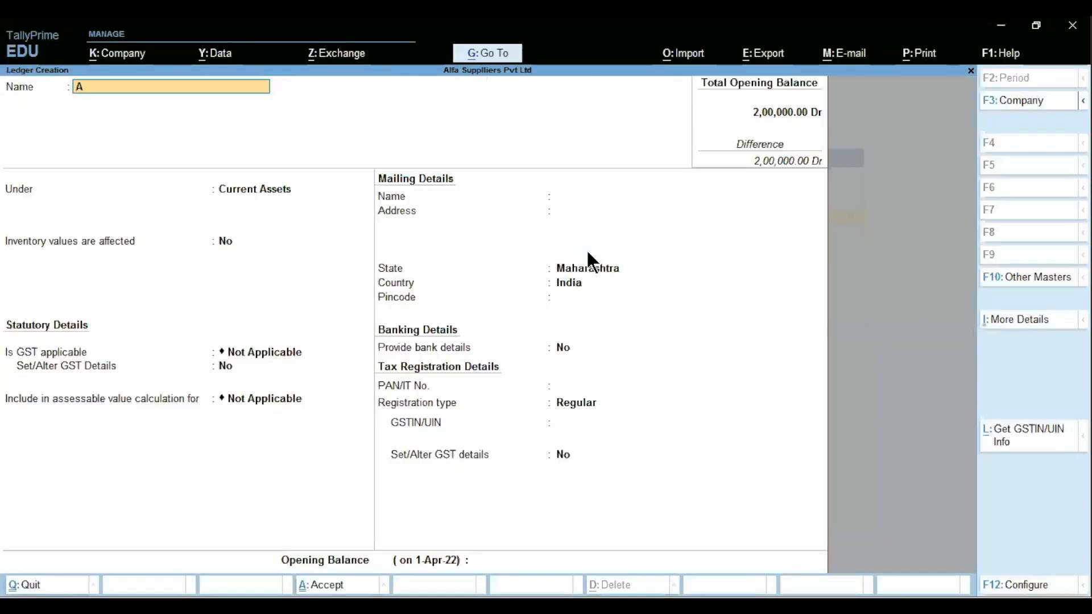
{"action": "type", "text": "dvocate Raj"}
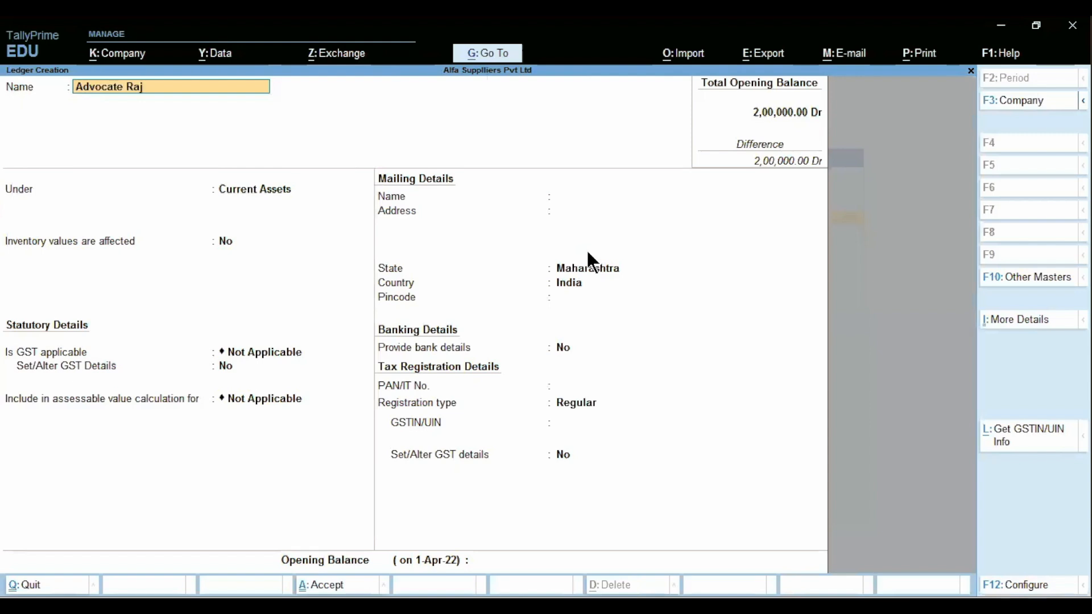
{"action": "type", "text": " and Associates"}
{"action": "key", "text": "Return"}
{"action": "type", "text": "Creditors"}
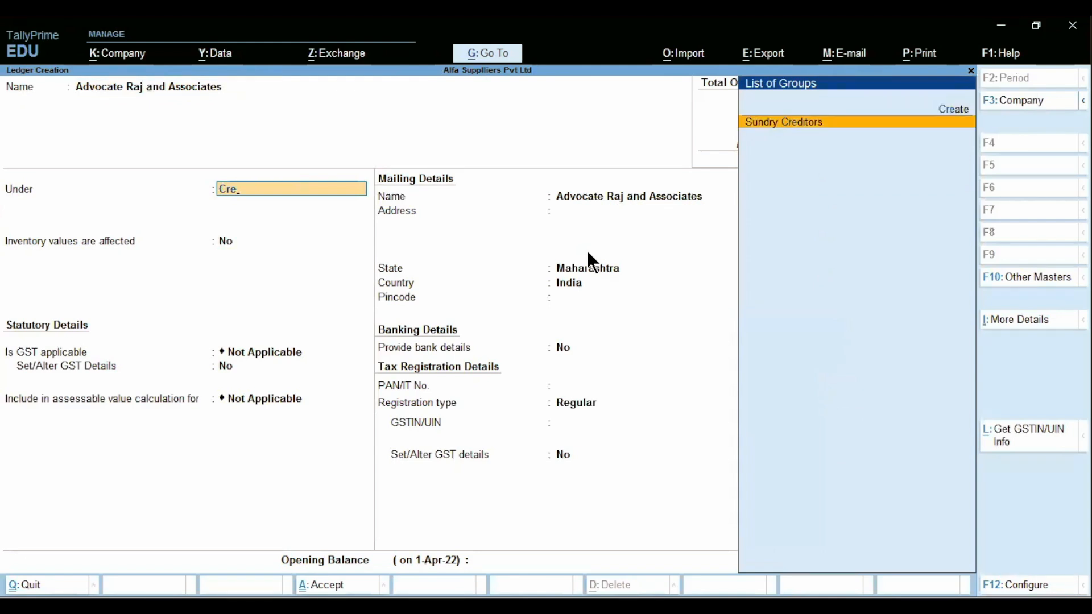
{"action": "key", "text": "Return"}
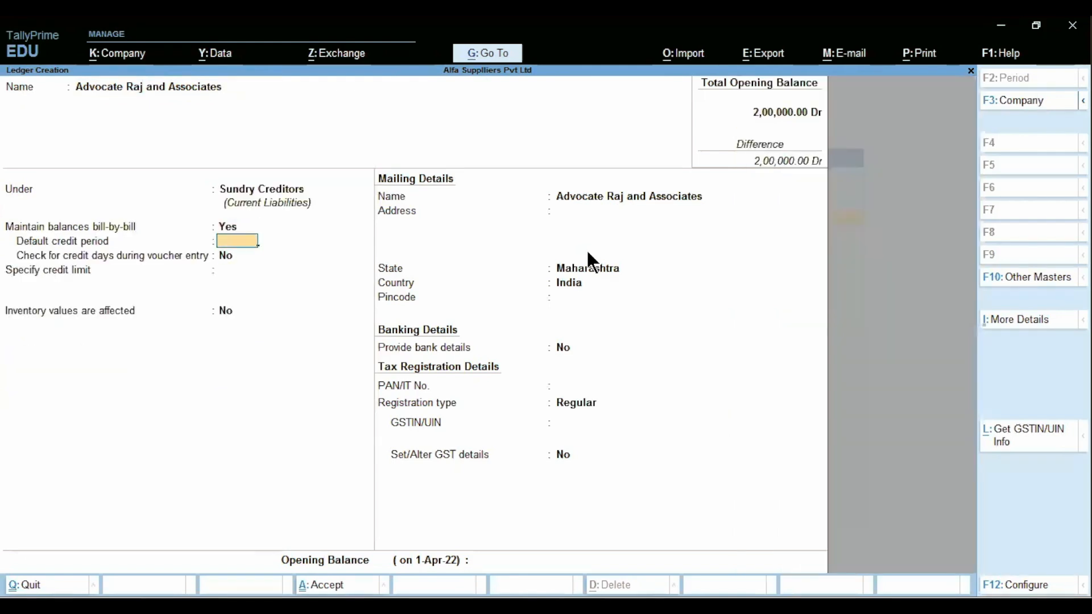
- Keep state Maharashtra, set registration type to Unregistered, and save the ledger
{"action": "key", "text": "Return"}
{"action": "key", "text": "Return"}
{"action": "key", "text": "Return"}
{"action": "key", "text": "Return"}
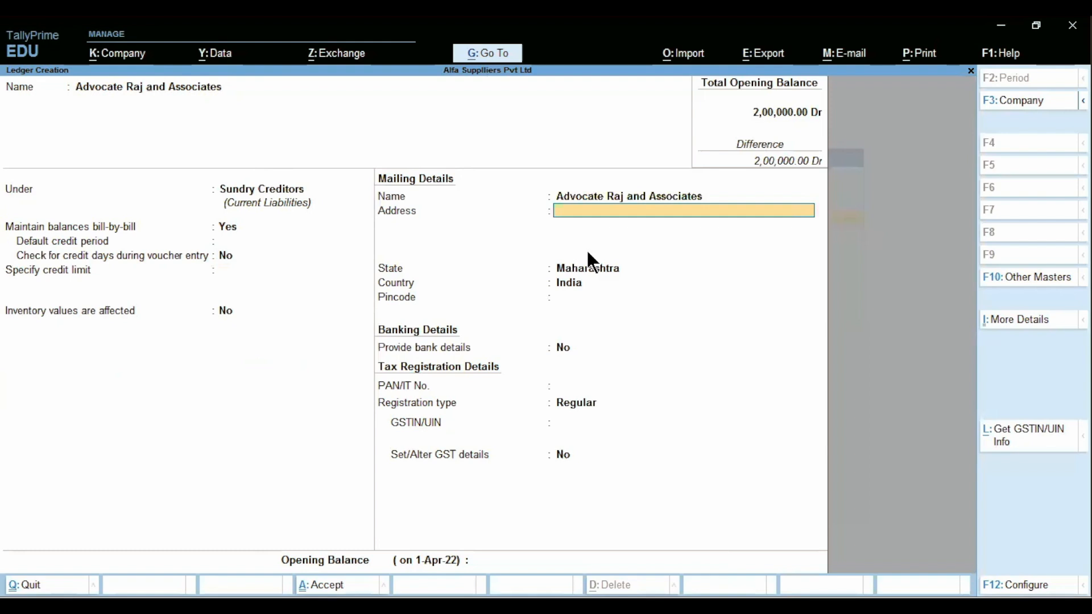
{"action": "key", "text": "Return"}
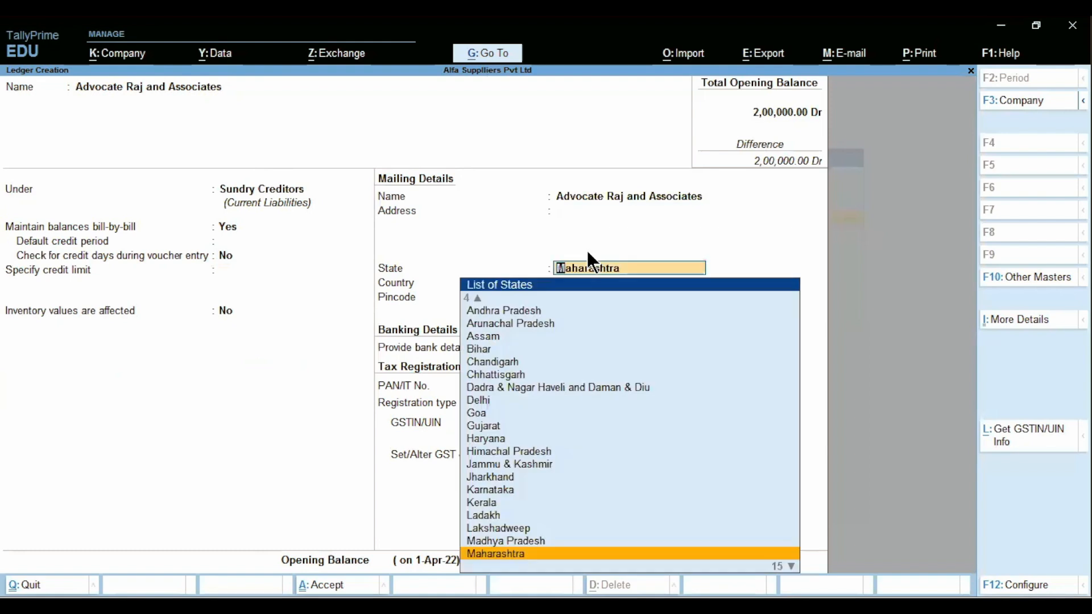
{"action": "key", "text": "Return"}
{"action": "key", "text": "Return"}
{"action": "key", "text": "Return"}
{"action": "key", "text": "Return"}
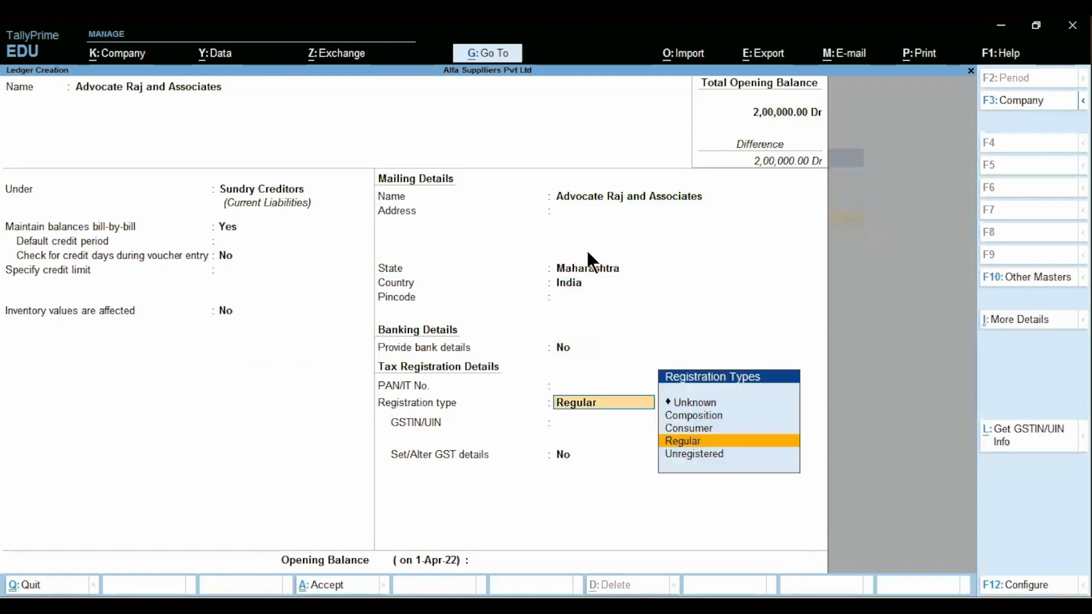
{"action": "key", "text": "Down"}
{"action": "key", "text": "Return"}
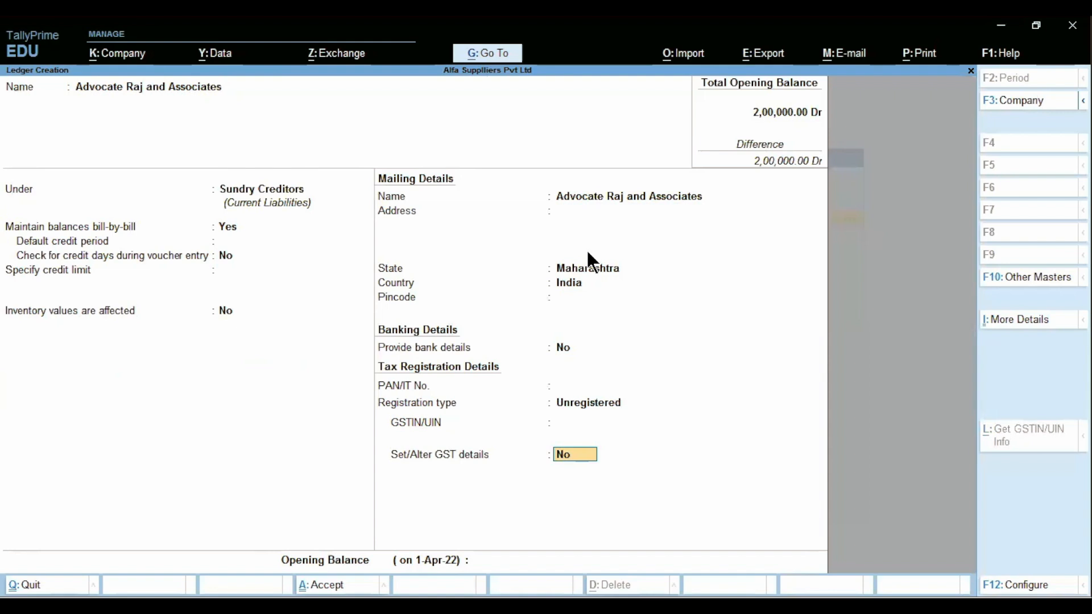
{"action": "key", "text": "BackSpace"}
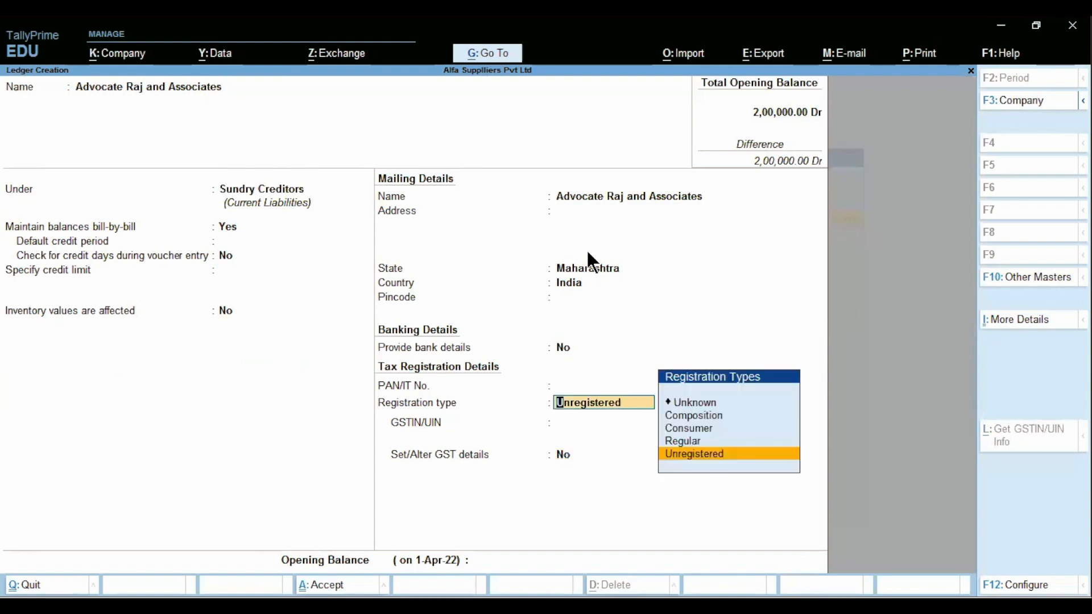
{"action": "key", "text": "Return"}
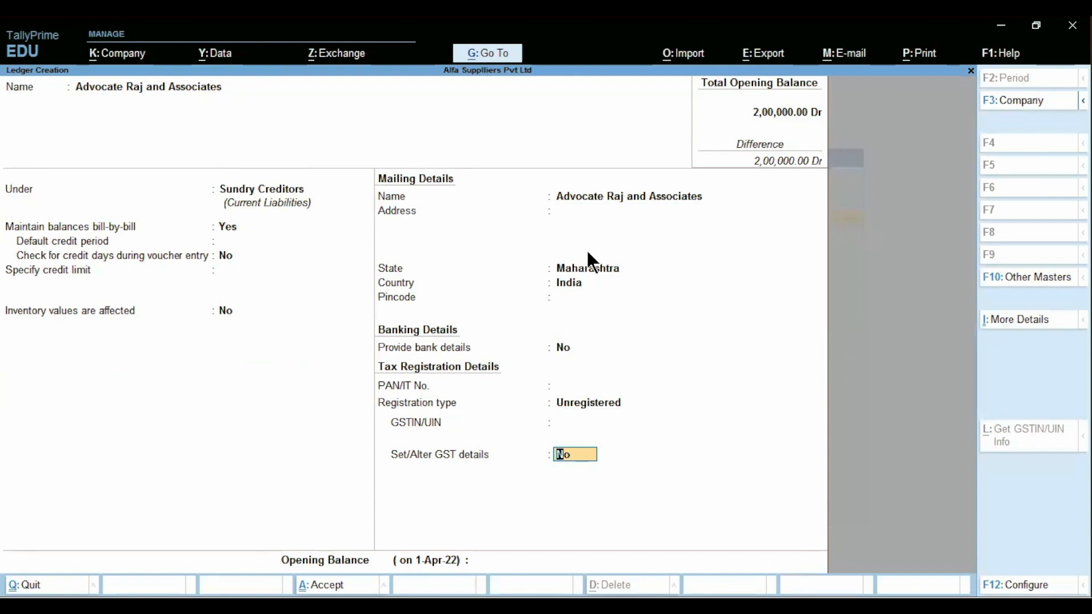
{"action": "key", "text": "ctrl"}
{"action": "key", "text": "ctrl+a"}
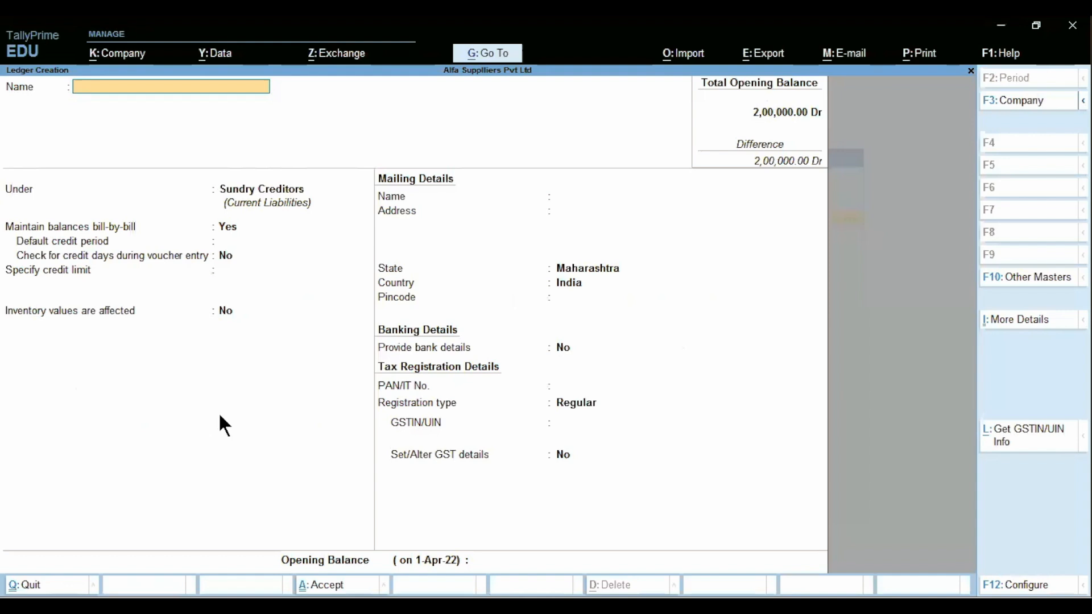
- Name the new ledger 'Legal Services' and place it under Indirect Expenses
{"action": "type", "text": "Legal Service"}
{"action": "key", "text": "Return"}
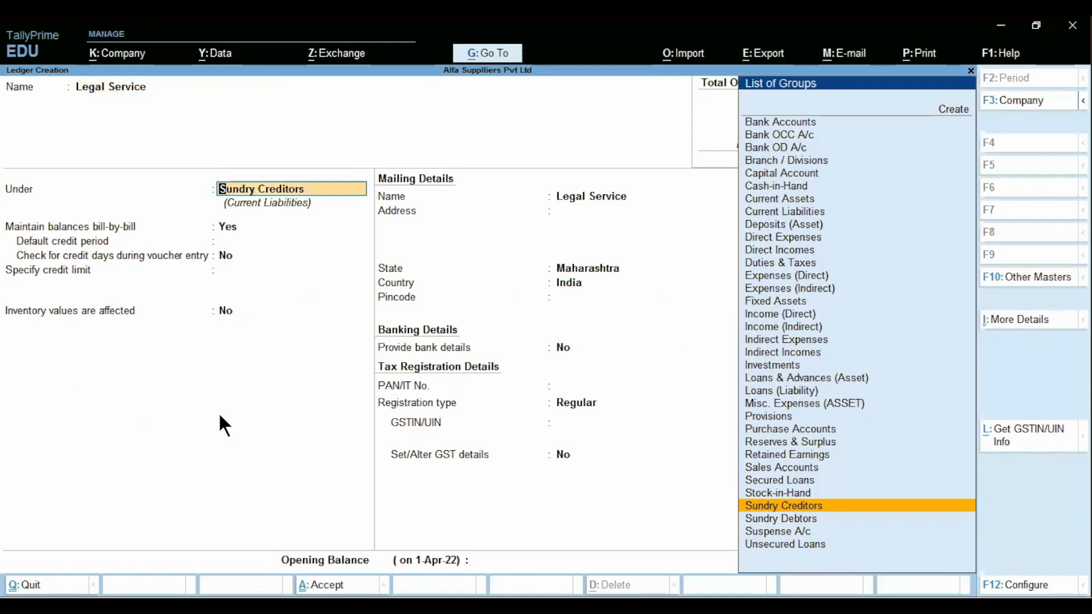
{"action": "key", "text": "BackSpace"}
{"action": "type", "text": "s"}
{"action": "key", "text": "Return"}
{"action": "type", "text": "Ind"}
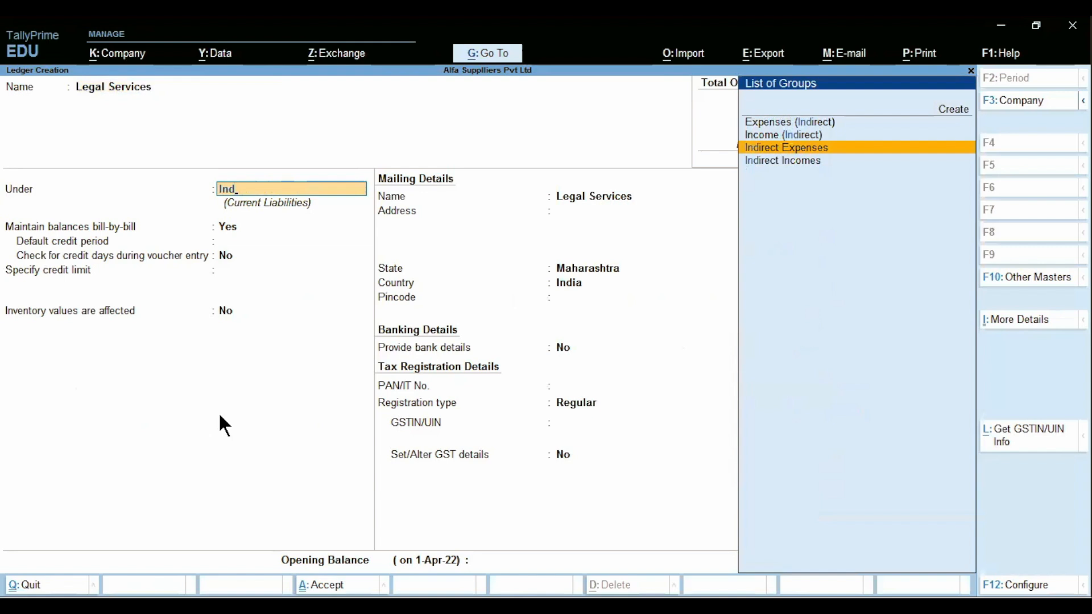
{"action": "key", "text": "Return"}
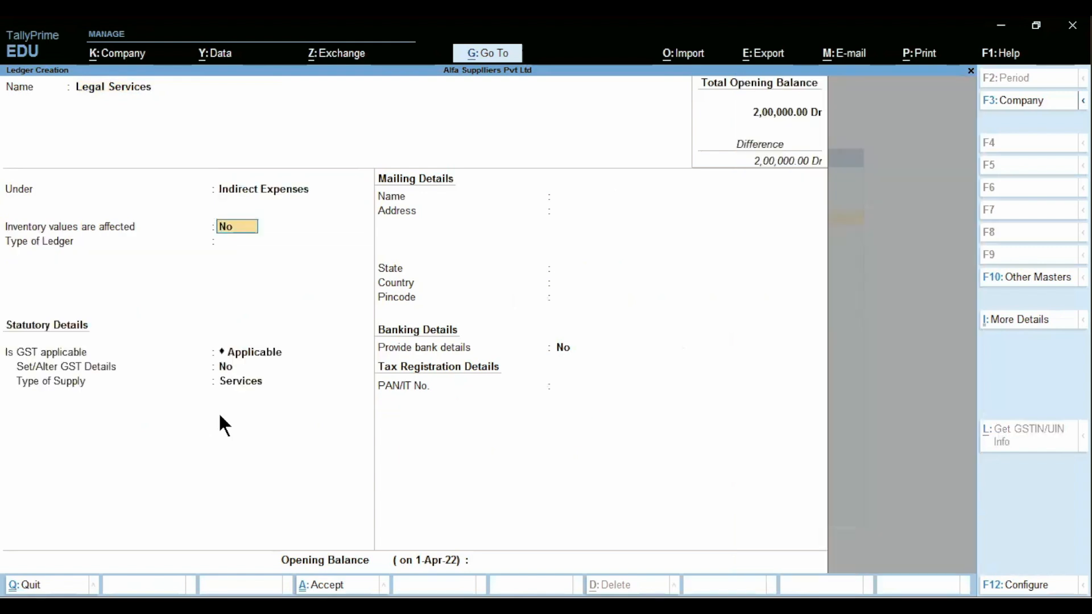
- Keep ledger type Not Applicable with GST applicable, and choose to set GST details
{"action": "key", "text": "Return"}
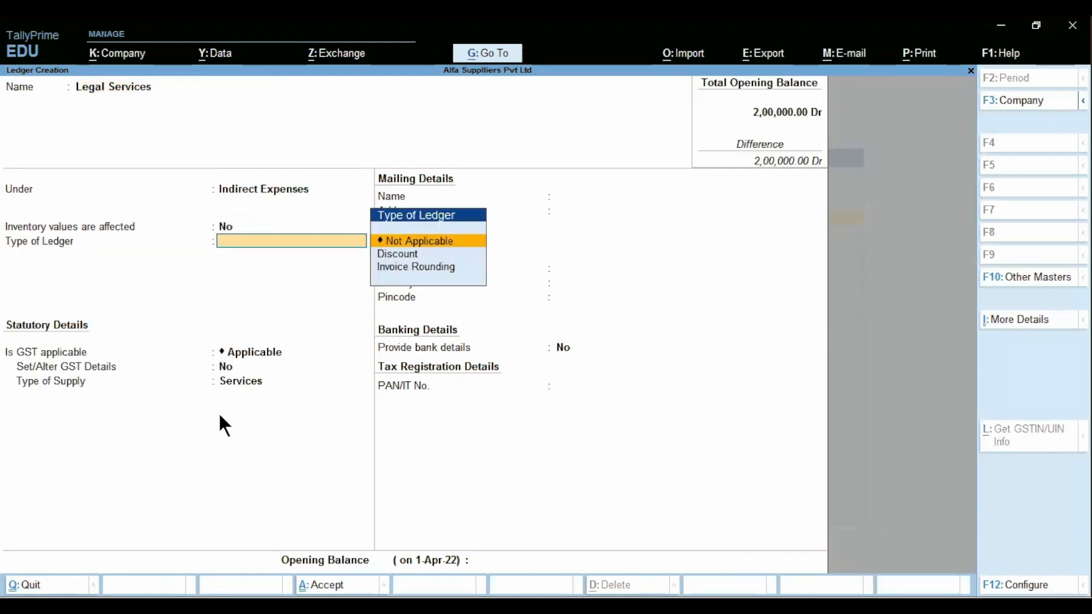
{"action": "key", "text": "Return"}
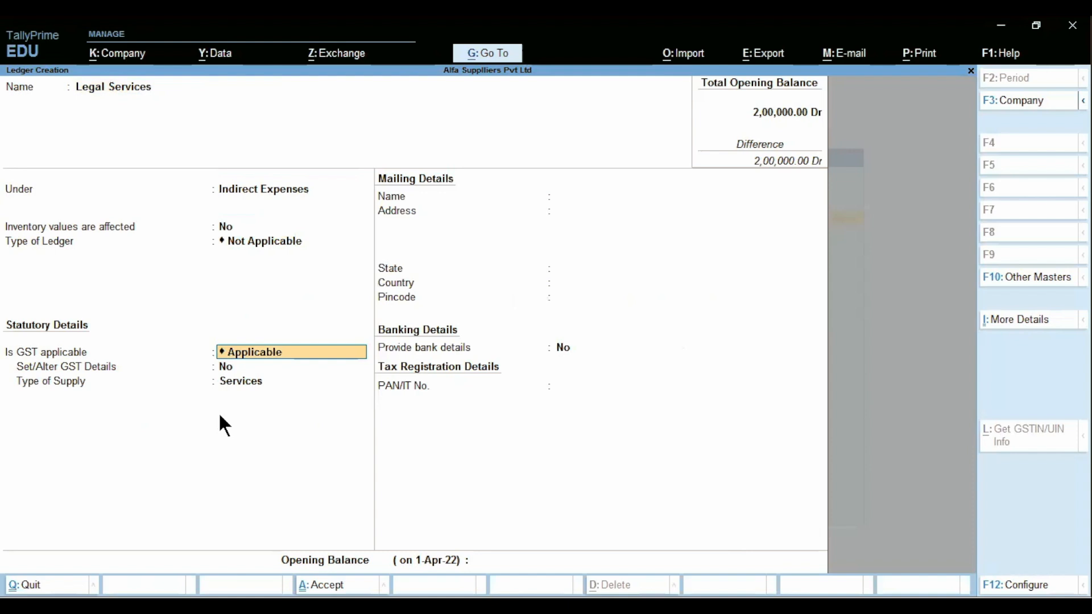
{"action": "key", "text": "Return"}
{"action": "type", "text": "y"}
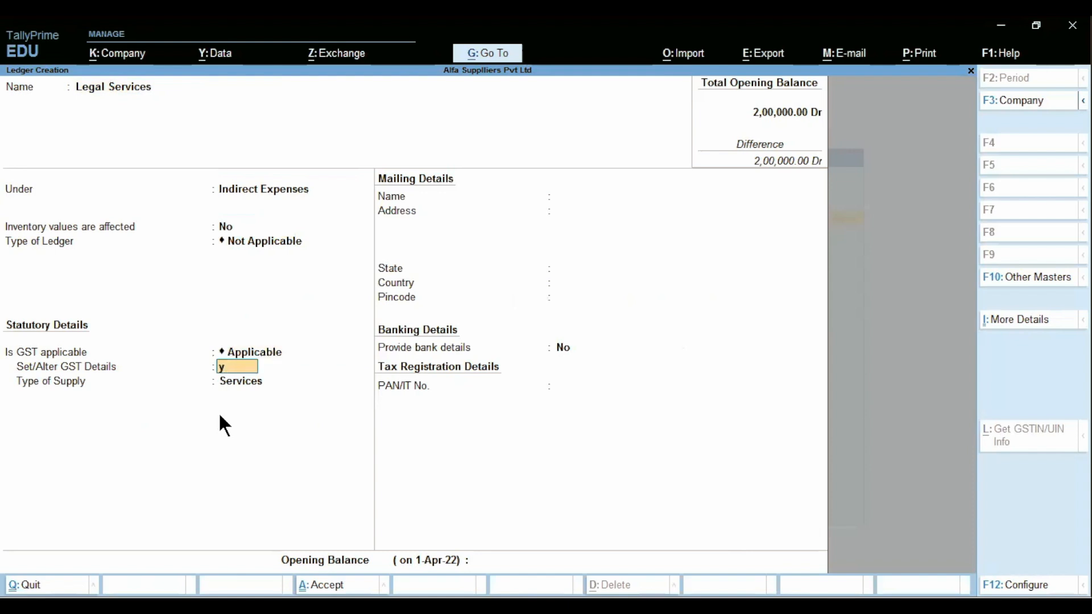
{"action": "key", "text": "Return"}
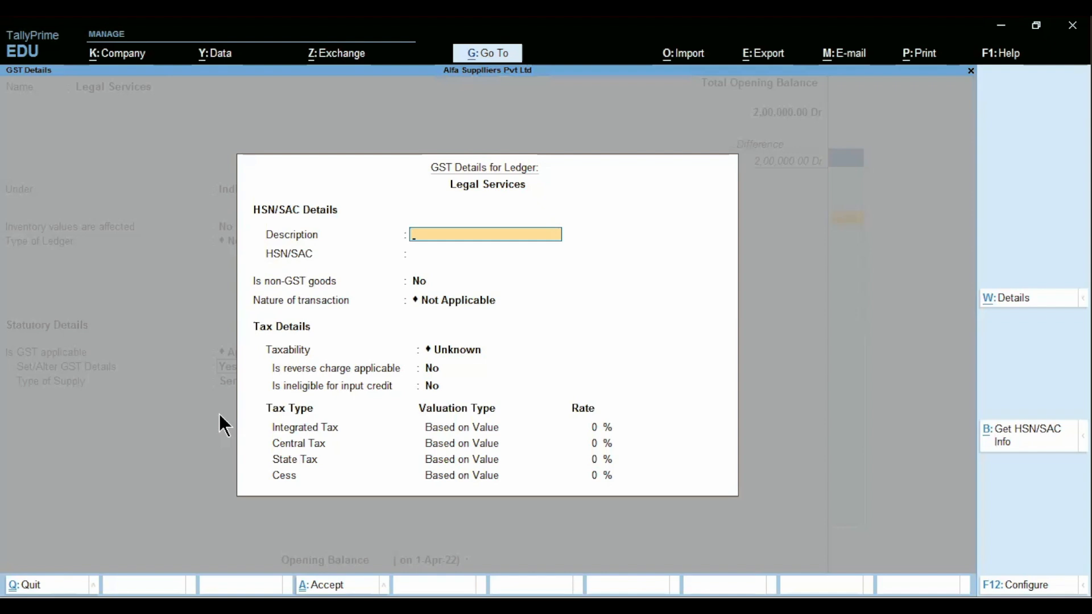
- Enter HSN/SAC 998213 and set taxability to Taxable in the GST details
{"action": "key", "text": "Return"}
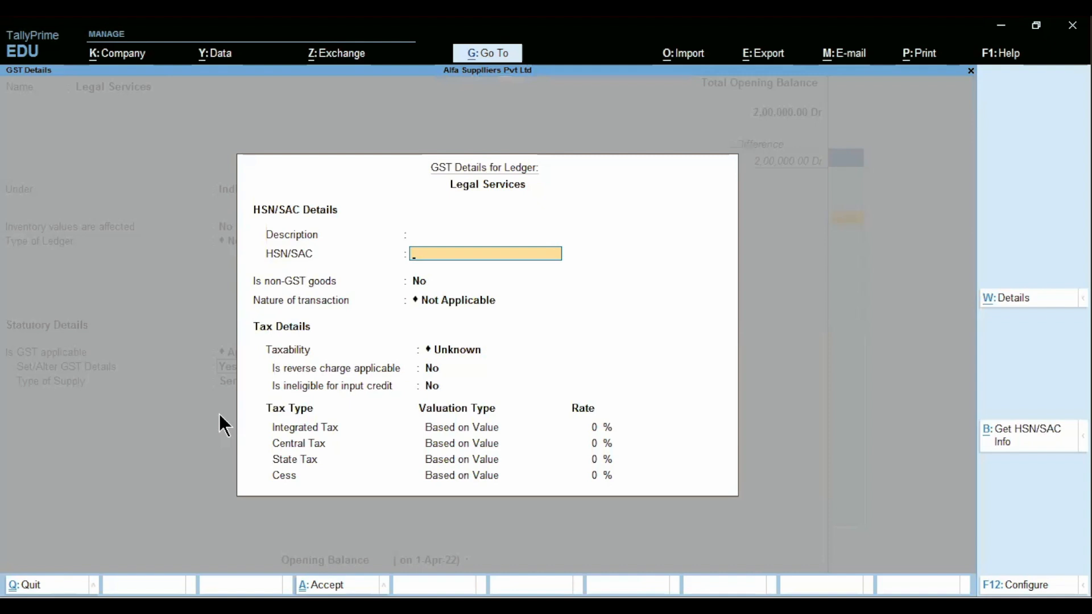
{"action": "type", "text": "998213"}
{"action": "key", "text": "Return"}
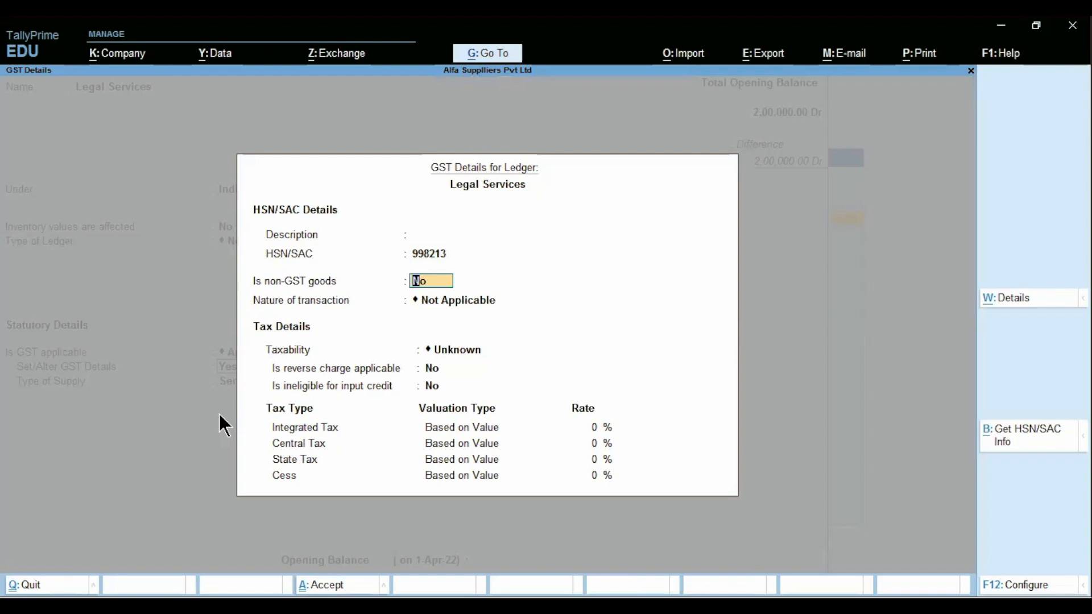
{"action": "key", "text": "Return"}
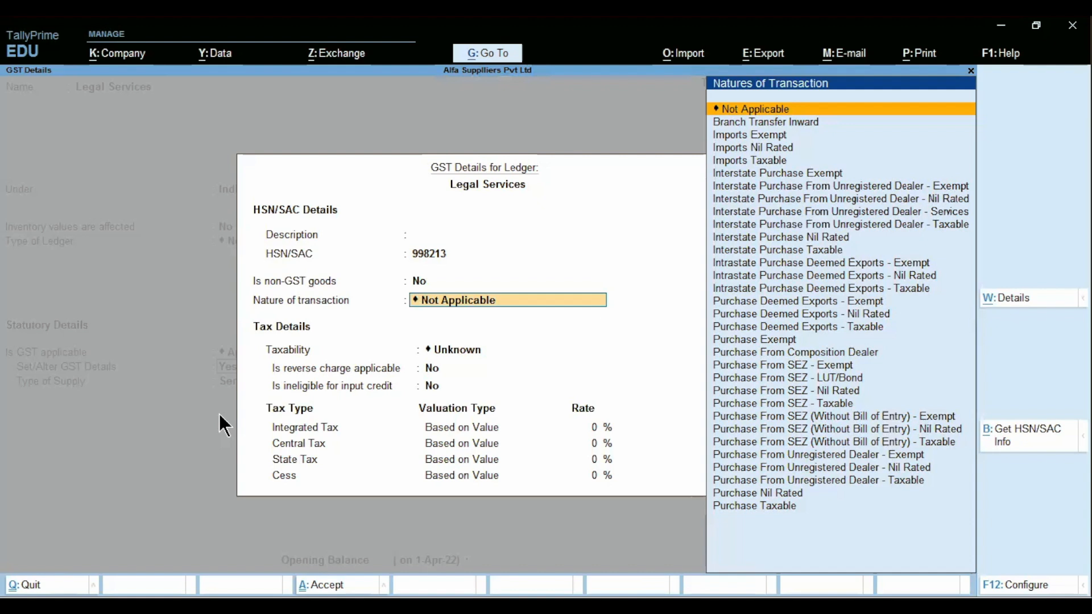
{"action": "key", "text": "Return"}
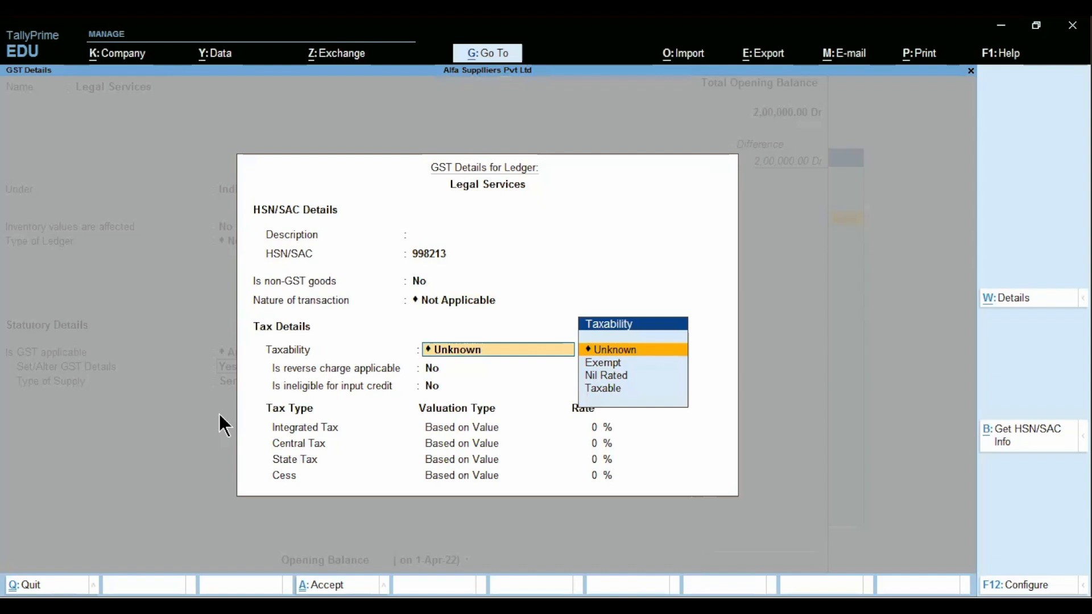
{"action": "key", "text": "Down"}
{"action": "key", "text": "Down"}
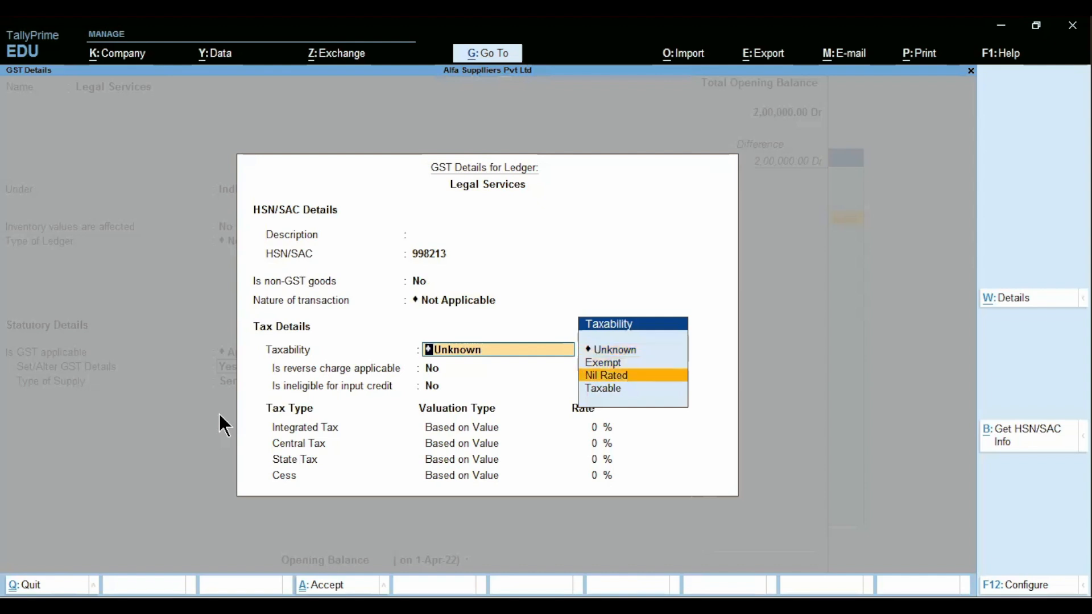
{"action": "key", "text": "Down"}
{"action": "key", "text": "Return"}
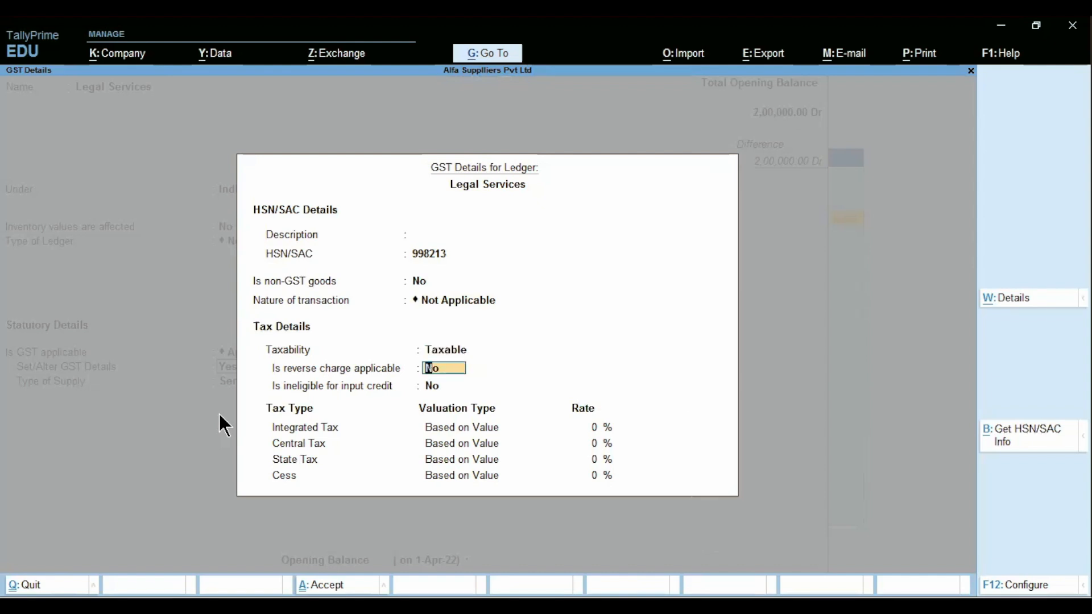
- Apply reverse charge with 18% integrated tax, keep Services supply, and save Legal Services
{"action": "type", "text": "y"}
{"action": "key", "text": "Return"}
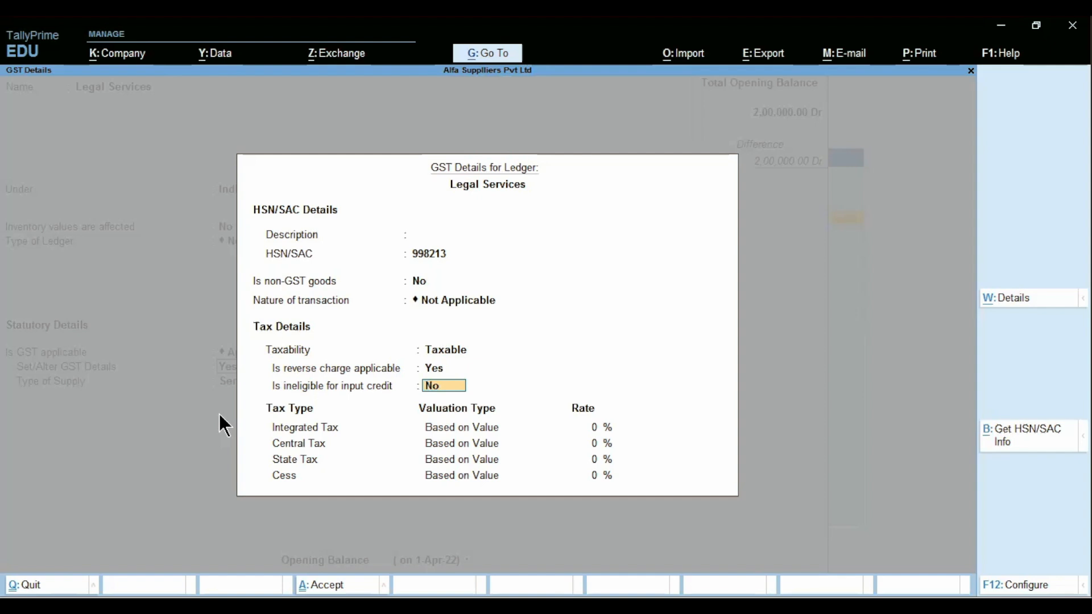
{"action": "key", "text": "Return"}
{"action": "type", "text": "18"}
{"action": "key", "text": "Return"}
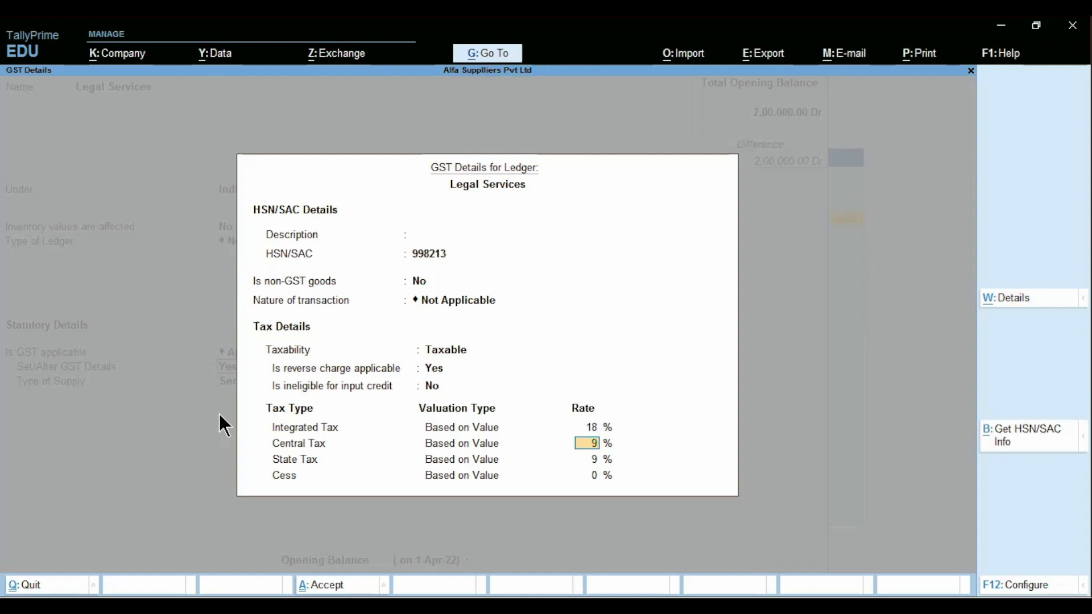
{"action": "key", "text": "ctrl"}
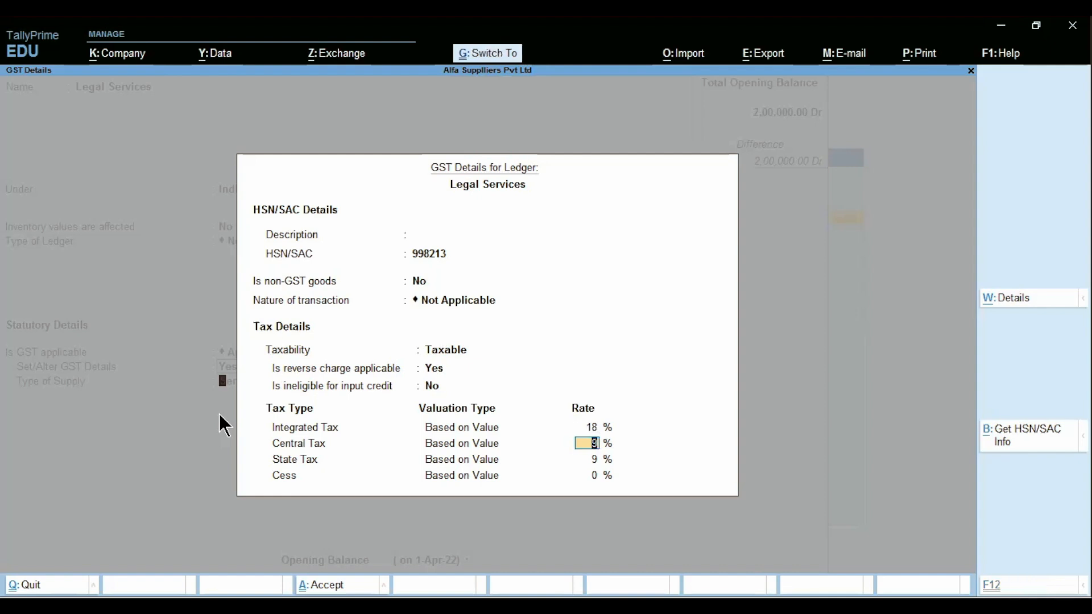
{"action": "key", "text": "ctrl+a"}
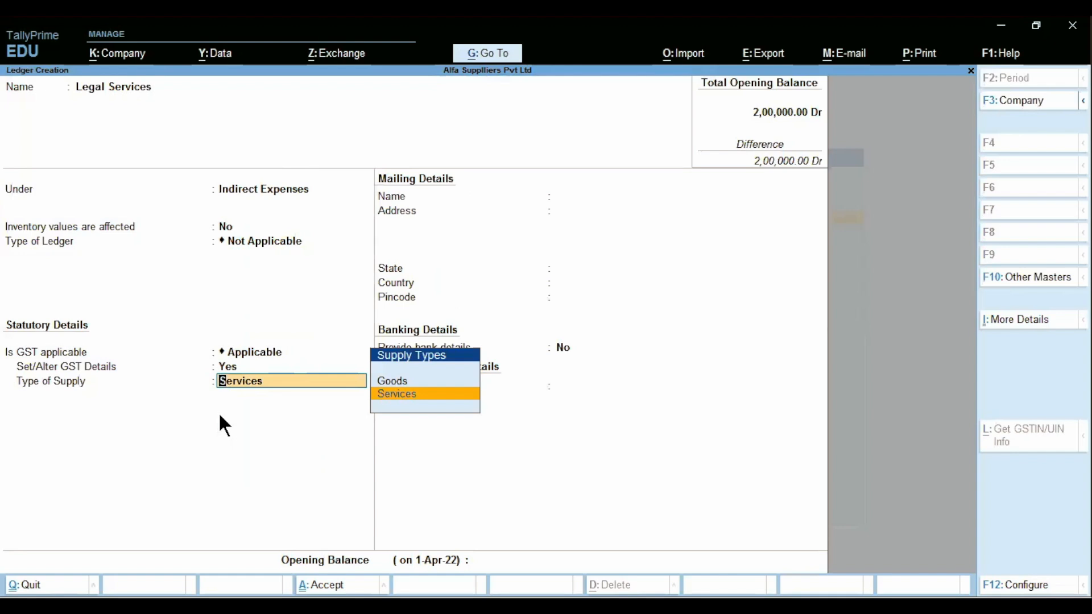
{"action": "key", "text": "Return"}
{"action": "key", "text": "ctrl"}
{"action": "key", "text": "ctrl+a"}
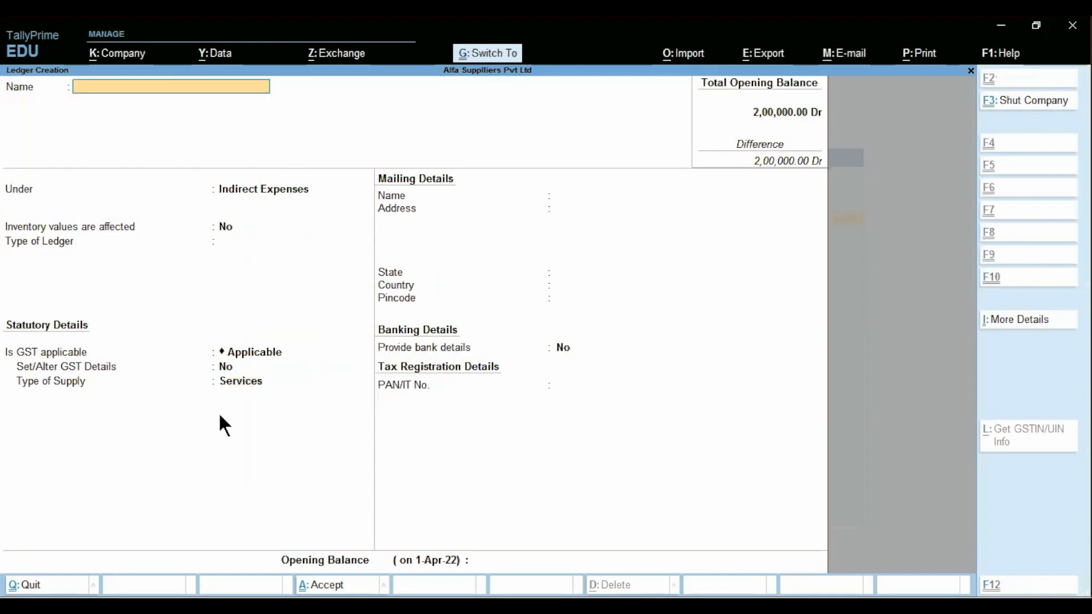
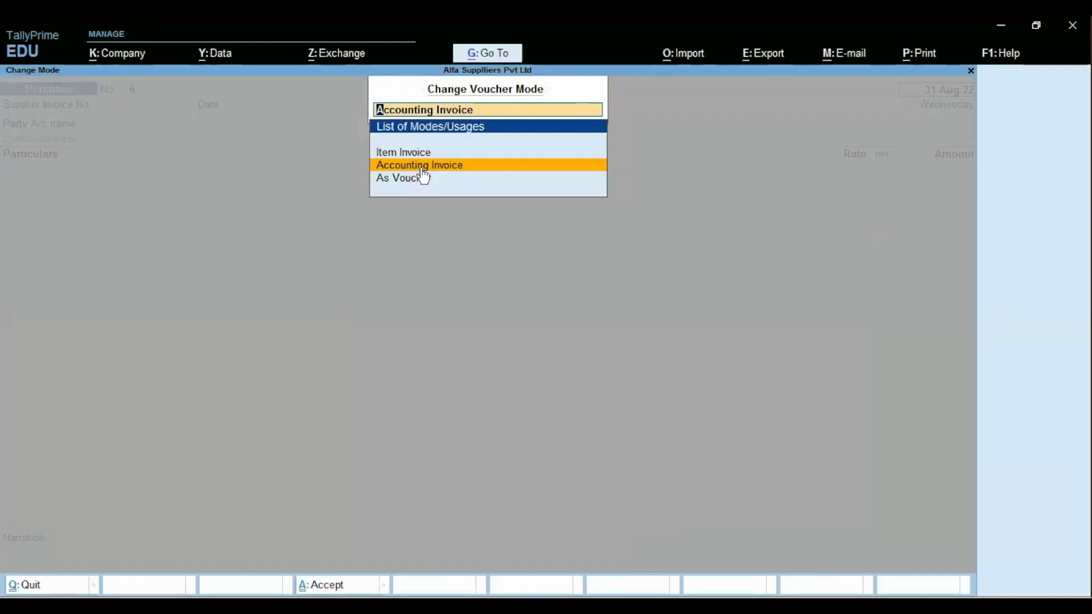
- Switch to accounting invoice mode and enter supplier invoice RA-10, keeping the voucher date
{"action": "left_click", "coordinate": [421, 166]}
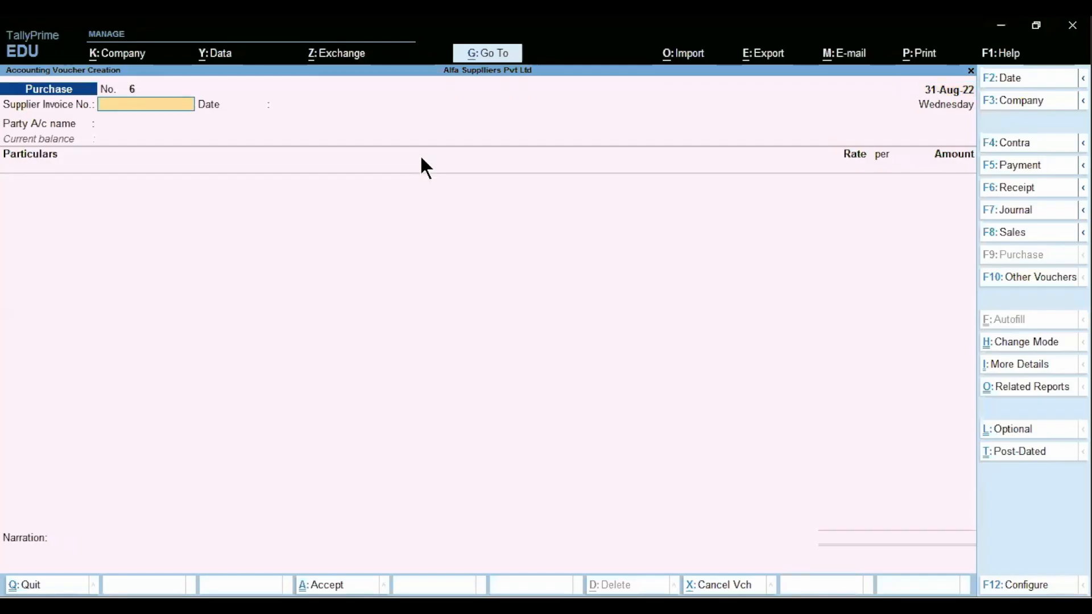
{"action": "type", "text": "RA-10"}
{"action": "key", "text": "Return"}
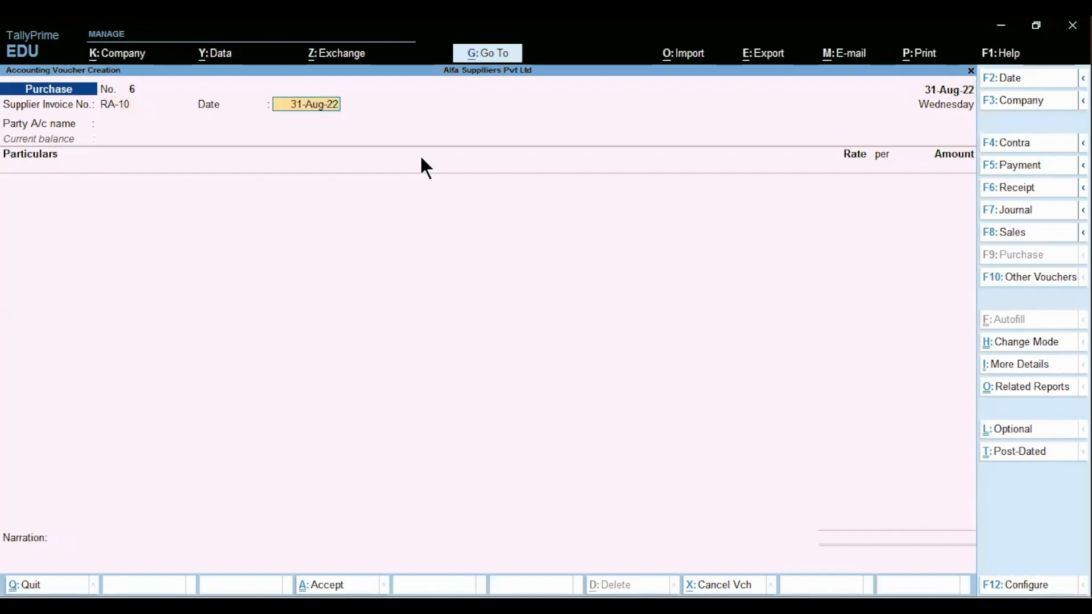
{"action": "key", "text": "Return"}
- Select Advocate Raj and Associates as the party and Legal Services as the ledger
{"action": "type", "text": "Raj"}
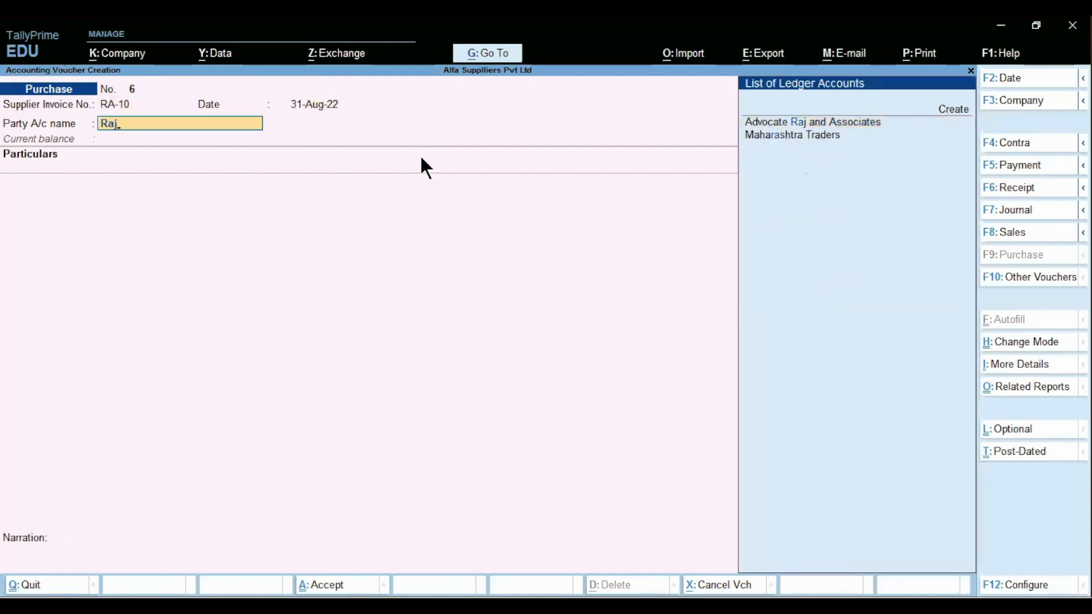
{"action": "key", "text": "Return"}
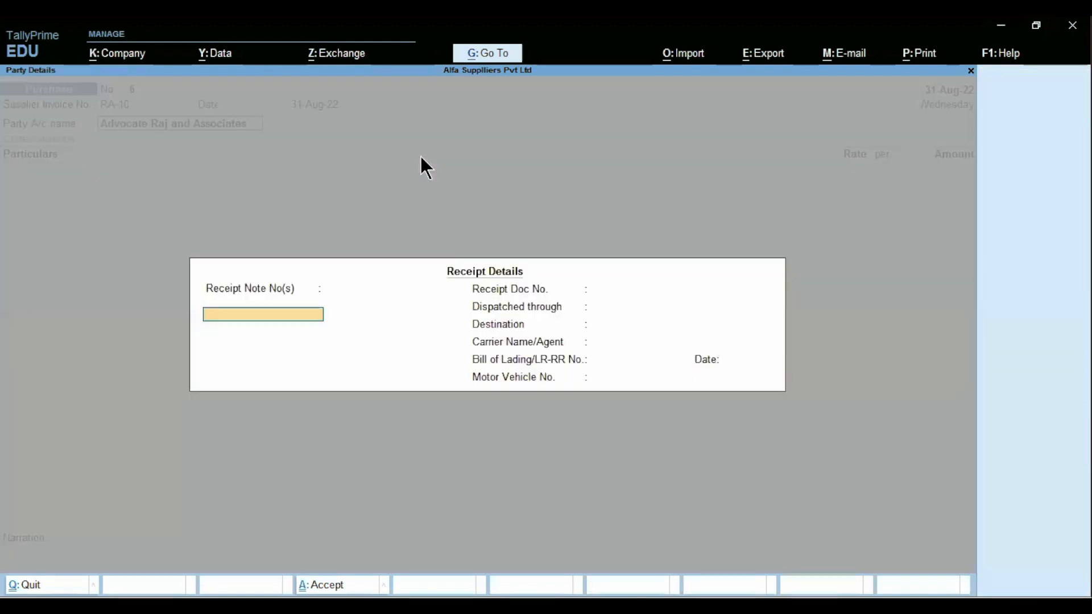
{"action": "key", "text": "Return"}
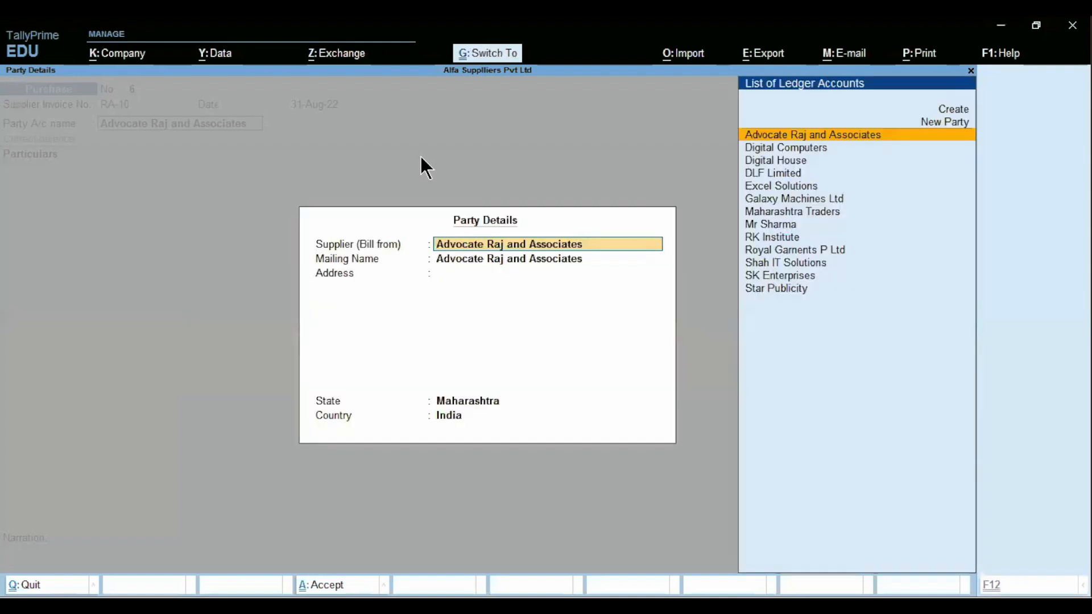
{"action": "key", "text": "ctrl+a"}
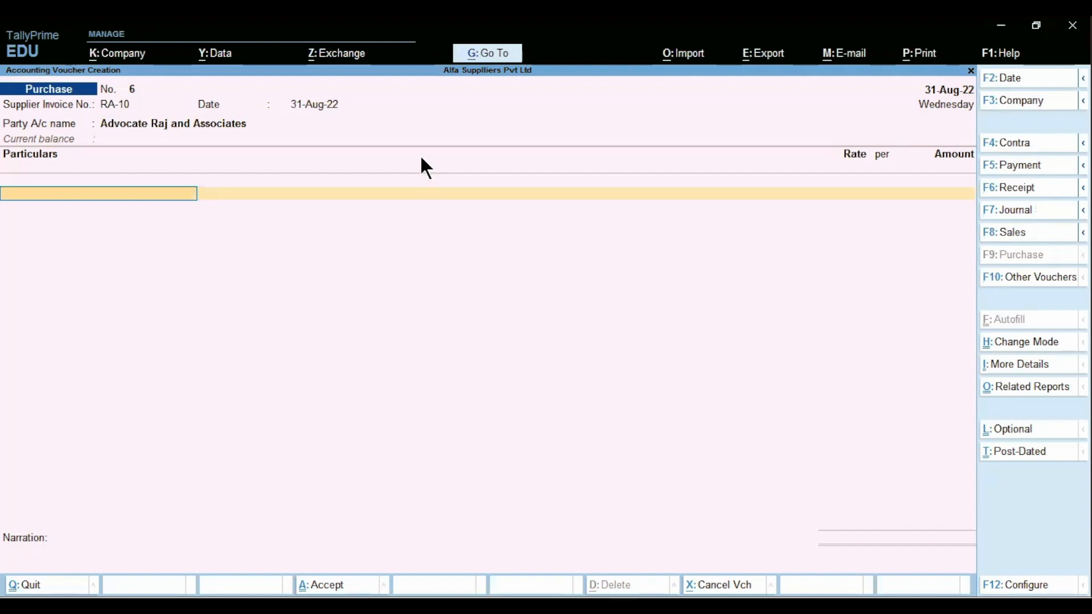
{"action": "type", "text": "Le"}
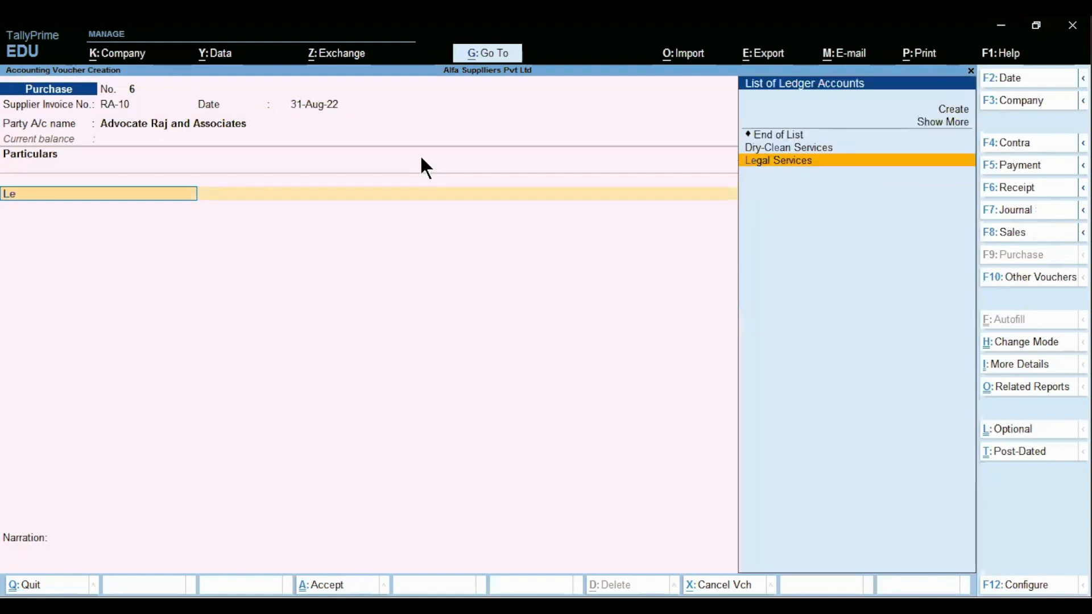
{"action": "key", "text": "Return"}
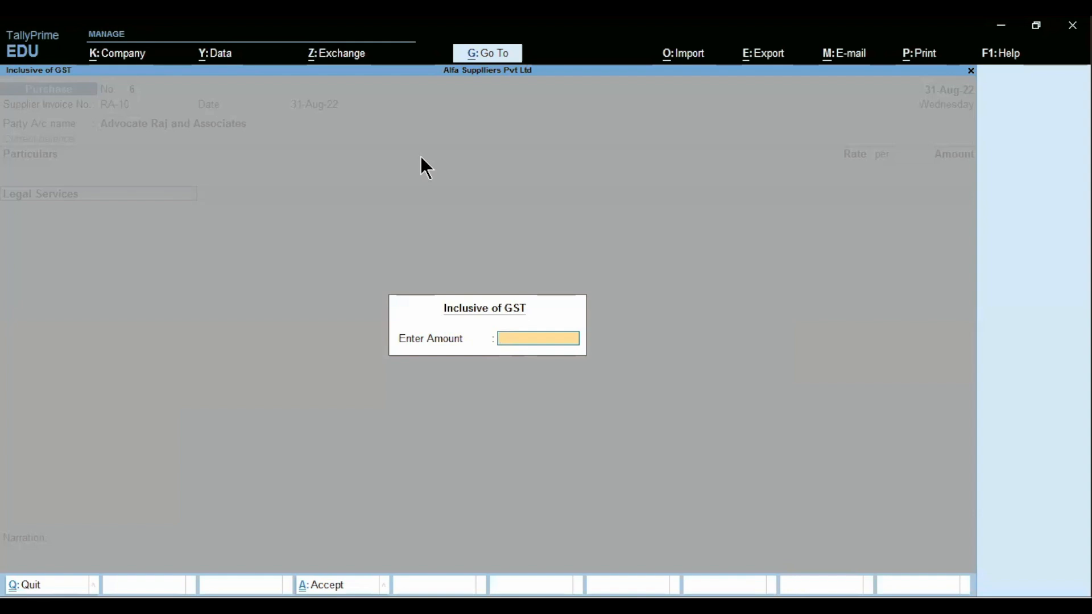
- Skip the inclusive-of-GST amount and enter 80,000 for Legal Services
{"action": "key", "text": "Return"}
{"action": "type", "text": "80000"}
{"action": "key", "text": "Return"}
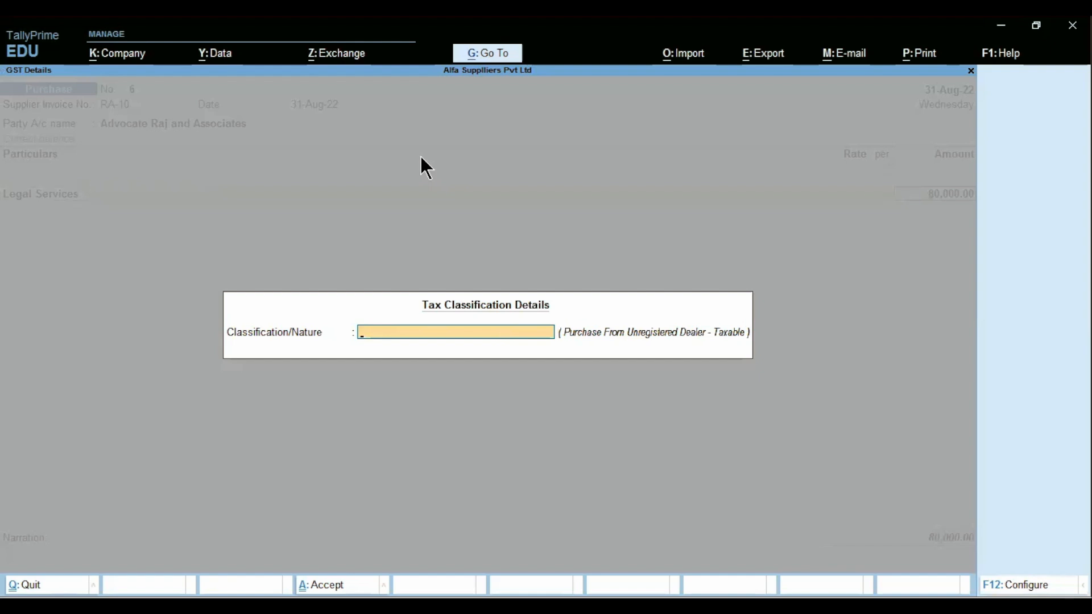
- Set the nature of transaction to Purchase From Unregistered Dealer - Taxable
{"action": "type", "text": "P"}
{"action": "key", "text": "BackSpace"}
{"action": "type", "text": "pu"}
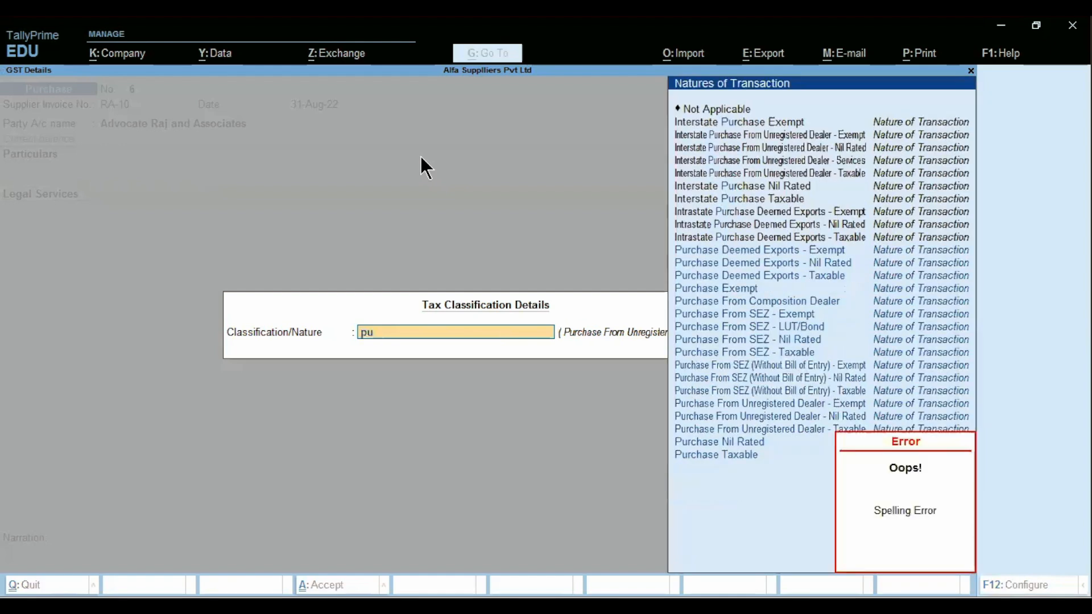
{"action": "type", "text": "rchase"}
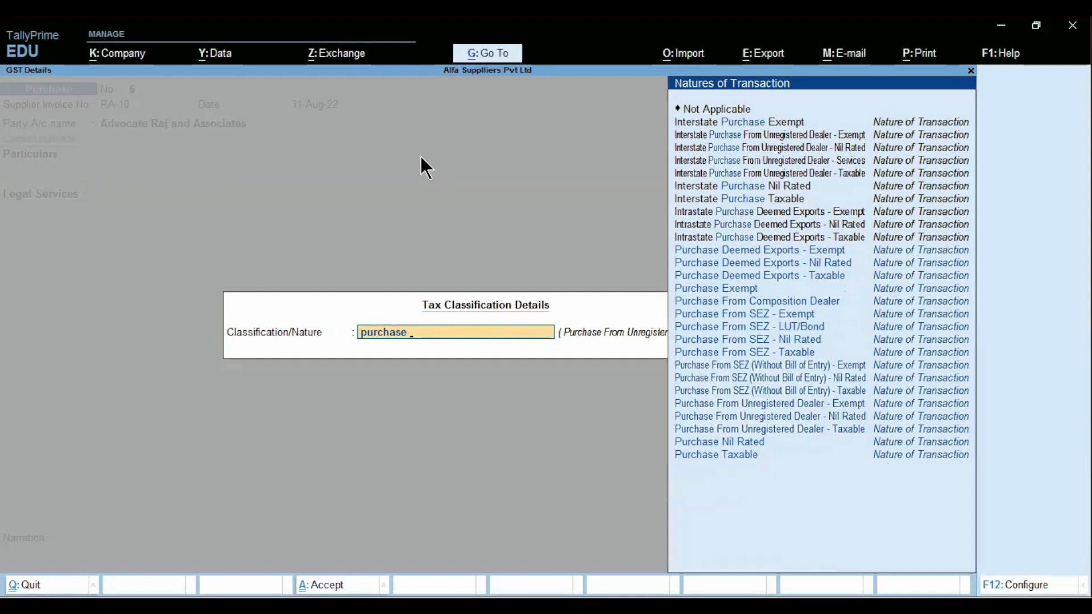
{"action": "key", "text": "Down"}
{"action": "key", "text": "Down"}
{"action": "key", "text": "Down"}
{"action": "key", "text": "Down"}
{"action": "key", "text": "Down"}
{"action": "key", "text": "Down"}
{"action": "key", "text": "Down"}
{"action": "key", "text": "Down"}
{"action": "key", "text": "Down"}
{"action": "key", "text": "Down"}
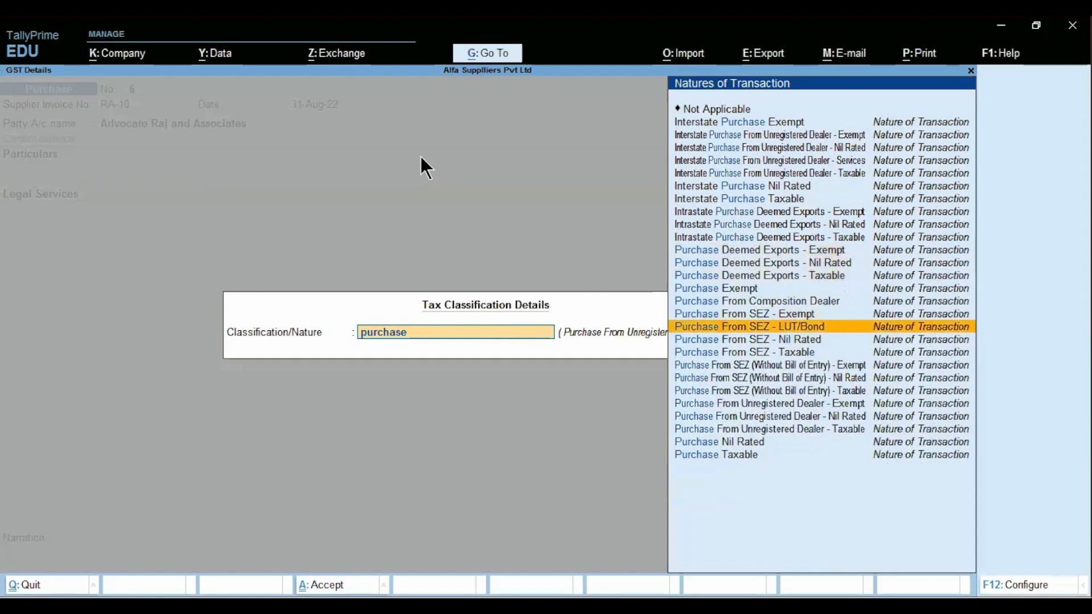
{"action": "key", "text": "Down"}
{"action": "key", "text": "Down"}
{"action": "key", "text": "Down"}
{"action": "key", "text": "Down"}
{"action": "key", "text": "Down"}
{"action": "key", "text": "Return"}
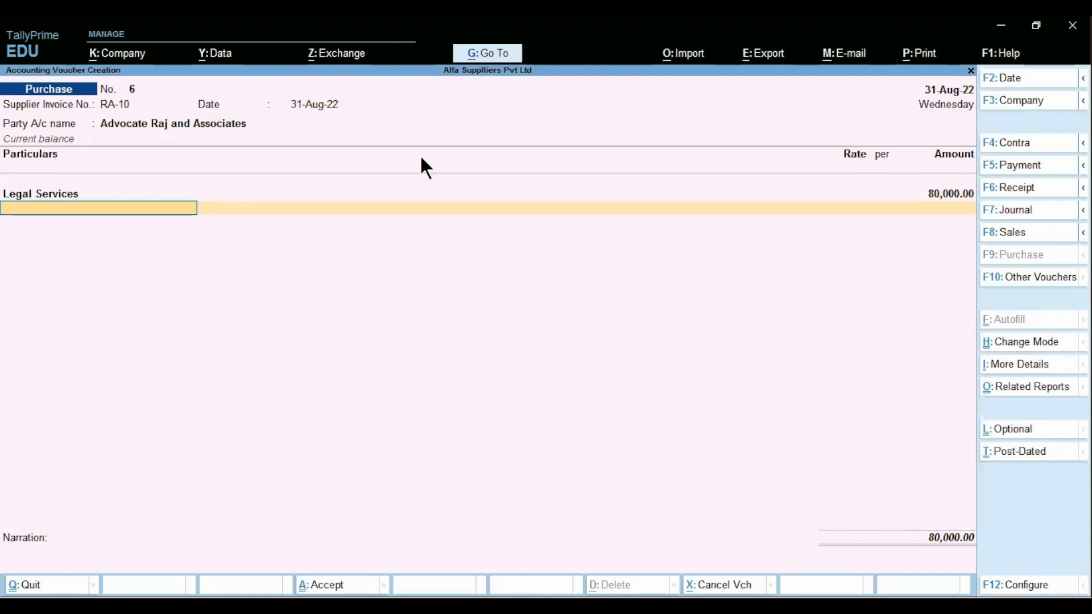
{"action": "key", "text": "ctrl"}
{"action": "left_click", "coordinate": [1038, 387]}
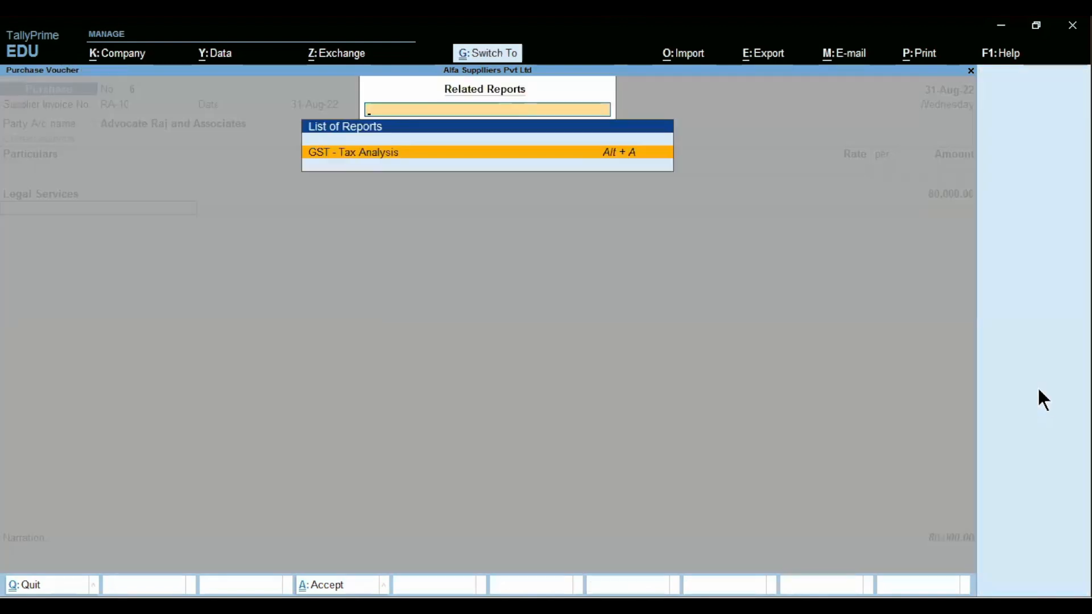
{"action": "key", "text": "Return"}
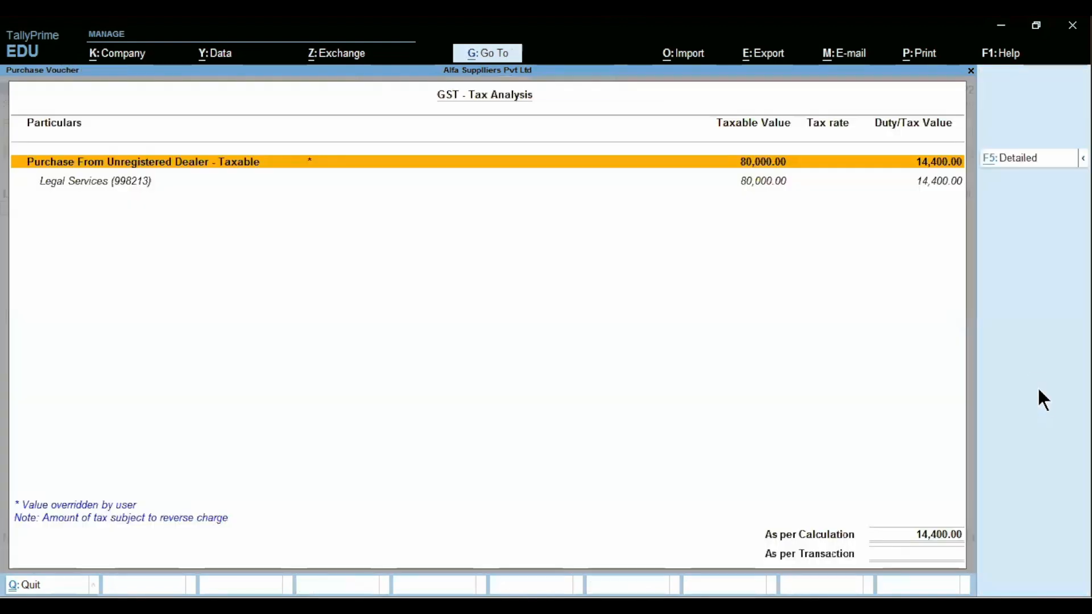
{"action": "key", "text": "F5"}
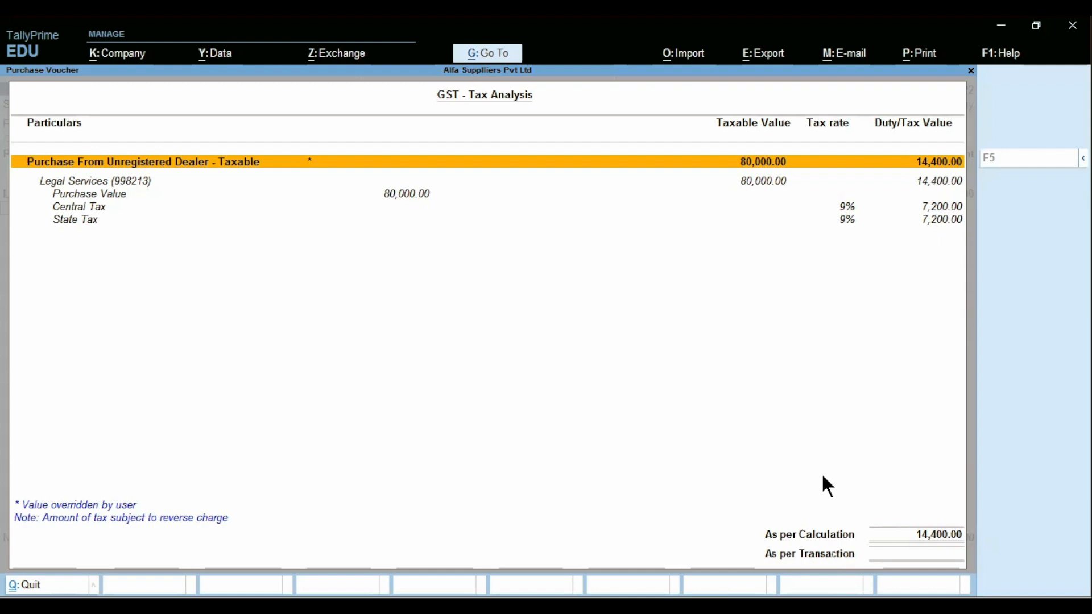
{"action": "key", "text": "Escape"}
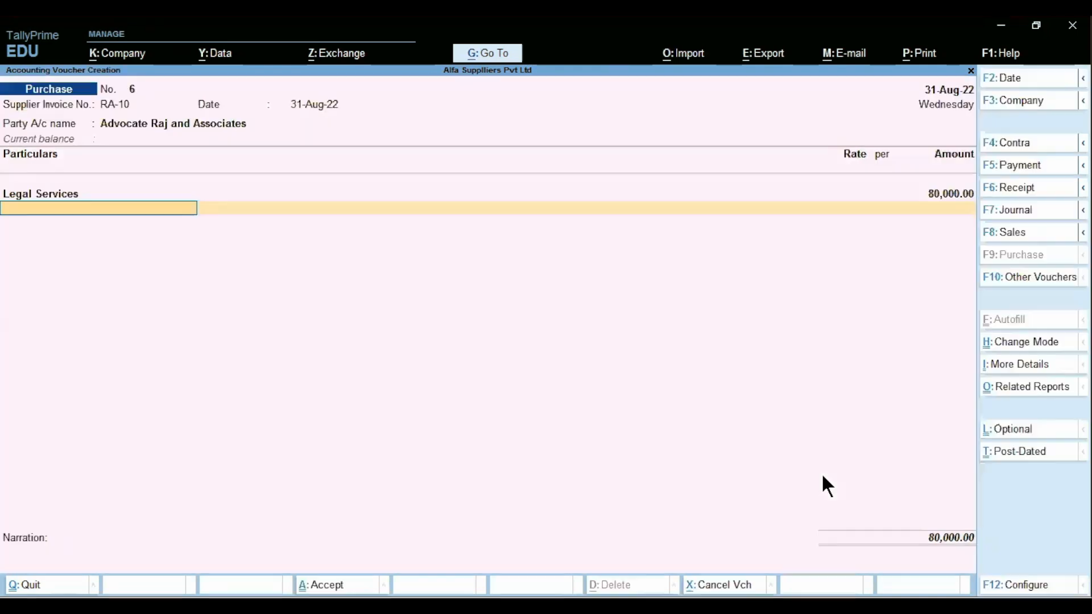
- Add new reference RA-10 for 80,000 Cr, narrate 'being legal servics hired', and accept the voucher
{"action": "key", "text": "Return"}
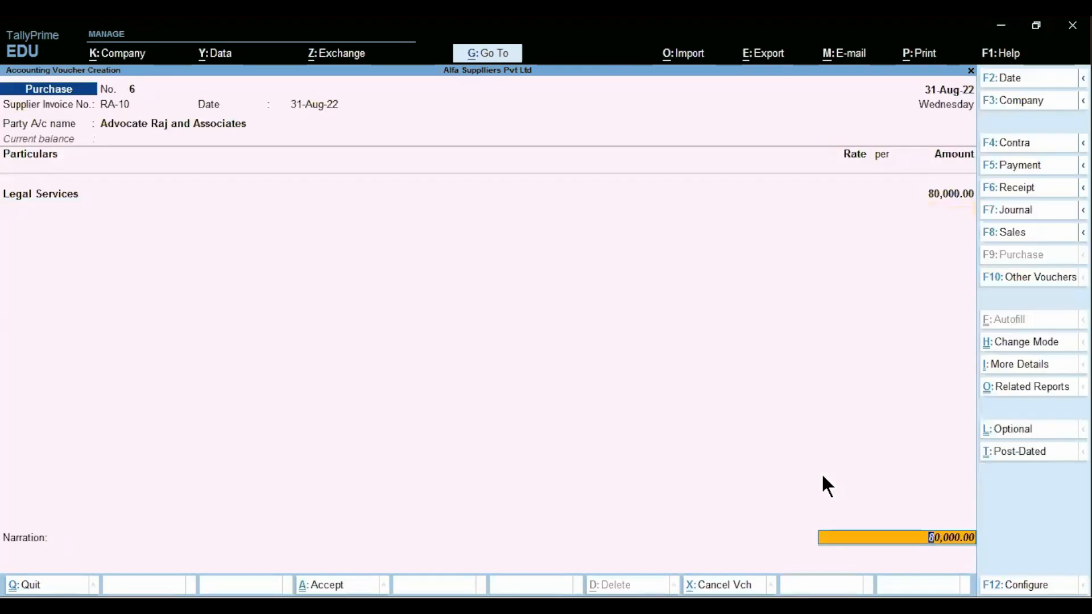
{"action": "key", "text": "Return"}
{"action": "key", "text": "Return"}
{"action": "key", "text": "Return"}
{"action": "key", "text": "Return"}
{"action": "key", "text": "Return"}
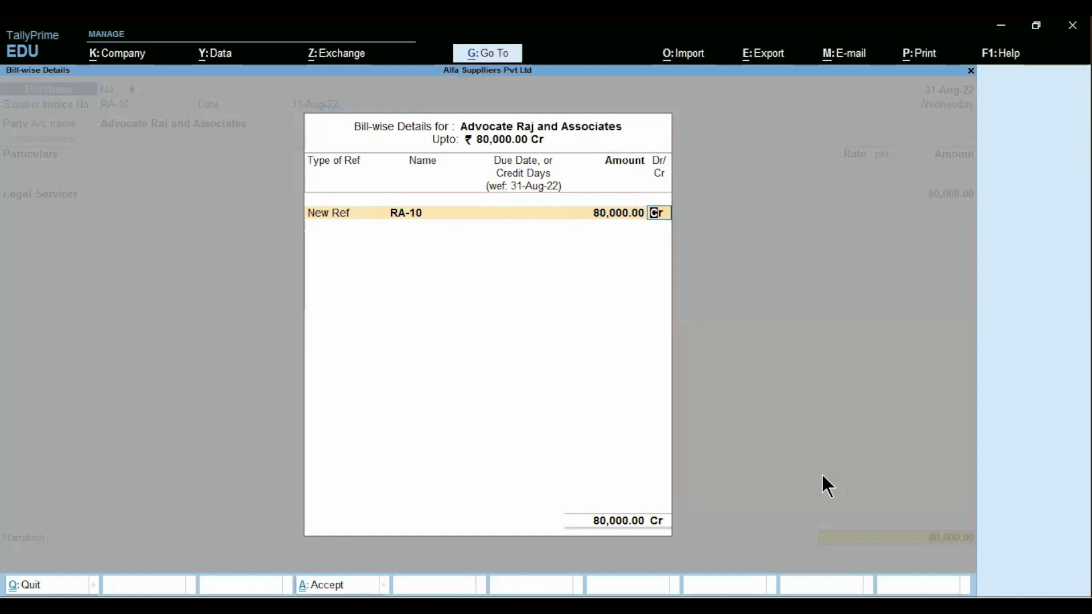
{"action": "key", "text": "Return"}
{"action": "type", "text": "being legal"}
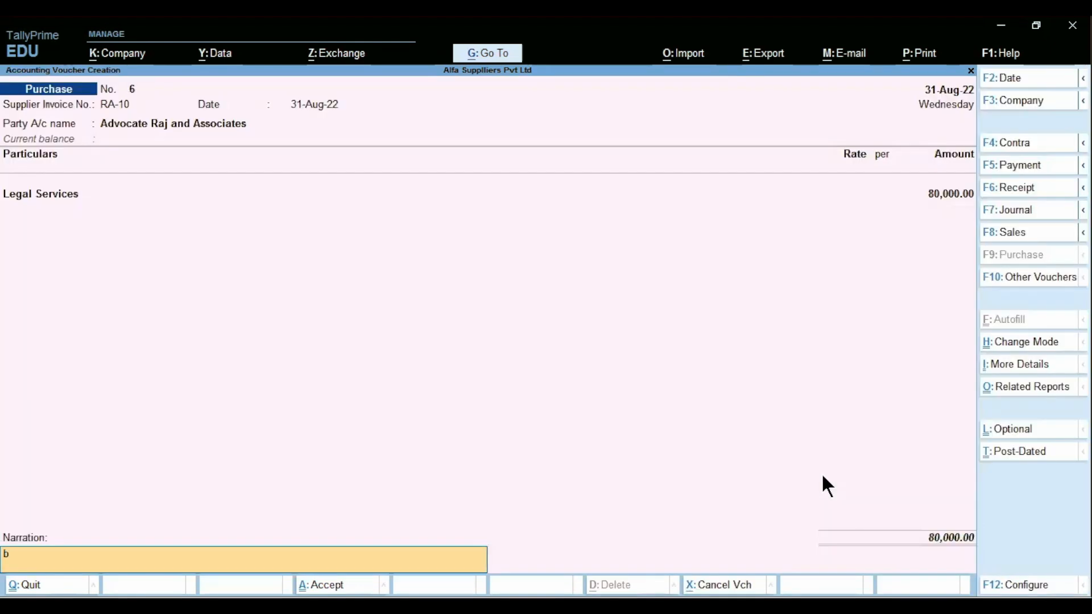
{"action": "type", "text": " servics hired"}
{"action": "key", "text": "Return"}
{"action": "key", "text": "Return"}
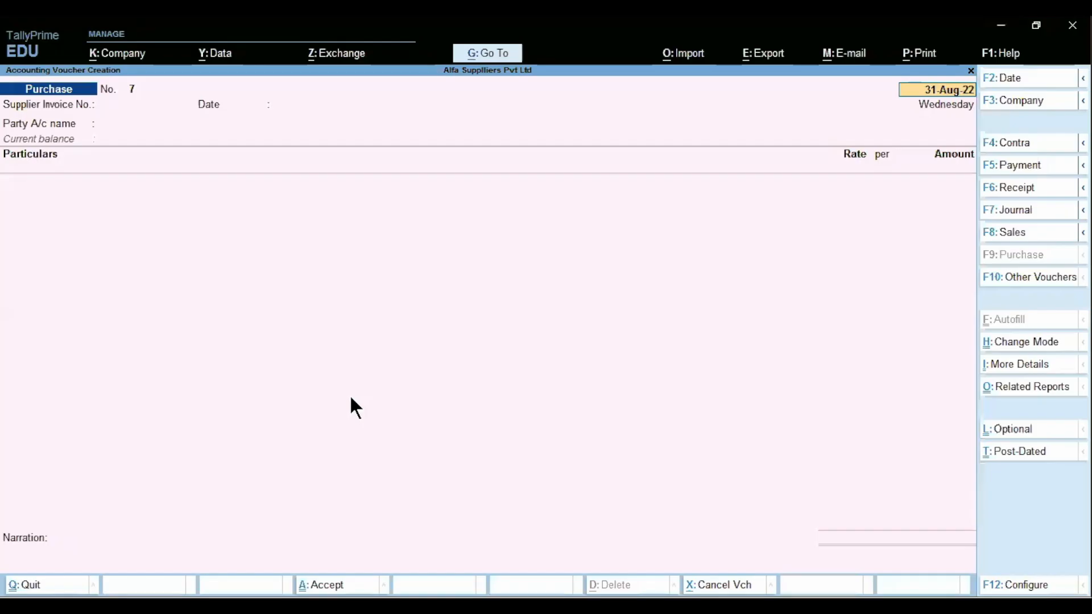
- Discard the empty purchase voucher and open the GSTR-2 report from GST reports
{"action": "key", "text": "alt"}
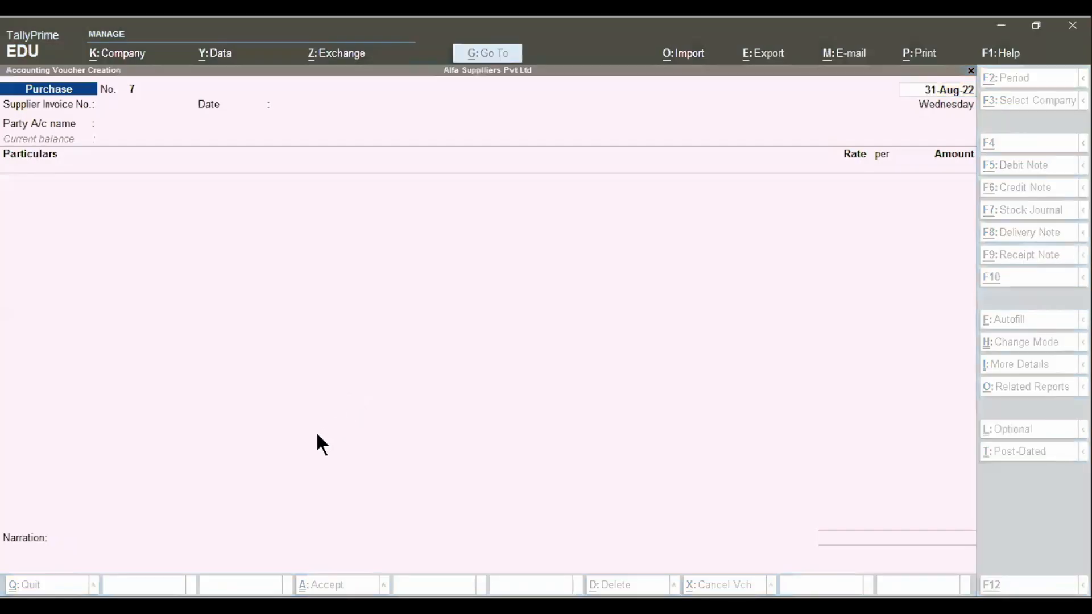
{"action": "key", "text": "Escape"}
{"action": "key", "text": "Escape"}
{"action": "key", "text": "Escape"}
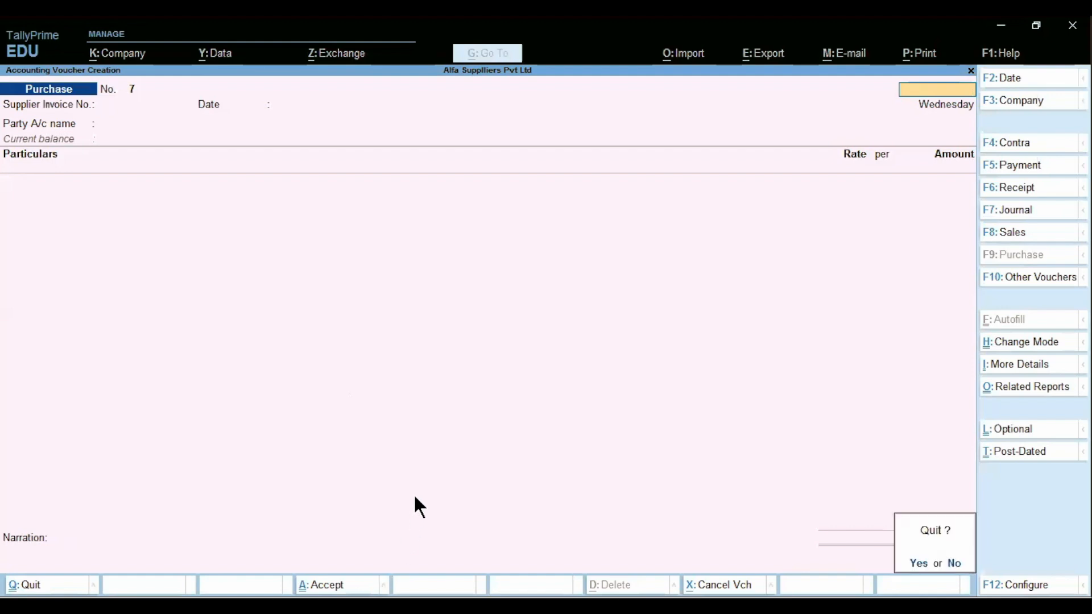
{"action": "key", "text": "y"}
{"action": "key", "text": "Down"}
{"action": "key", "text": "Down"}
{"action": "key", "text": "Down"}
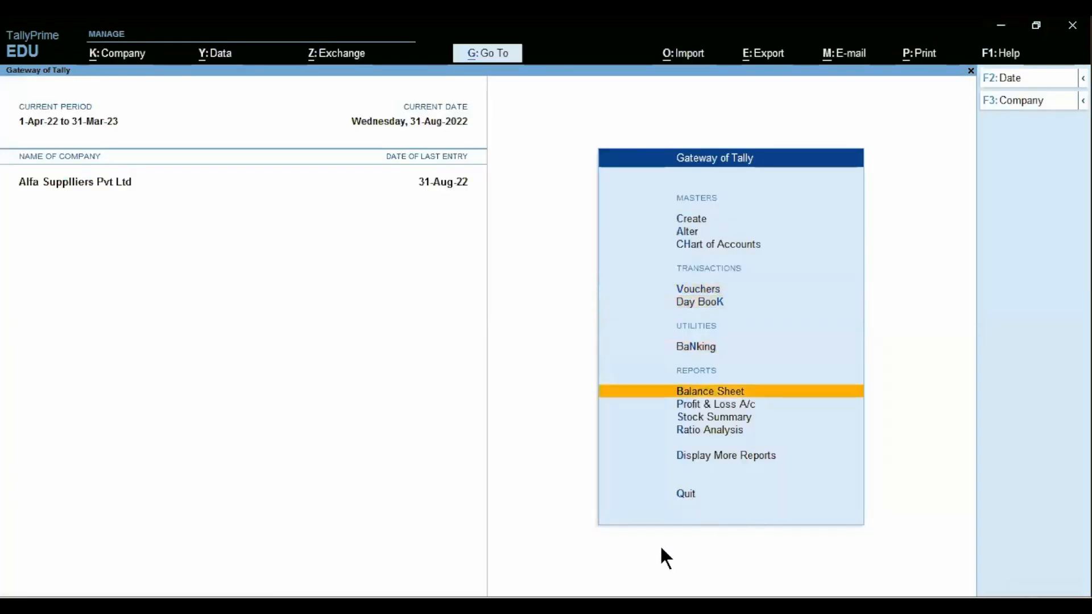
{"action": "key", "text": "d"}
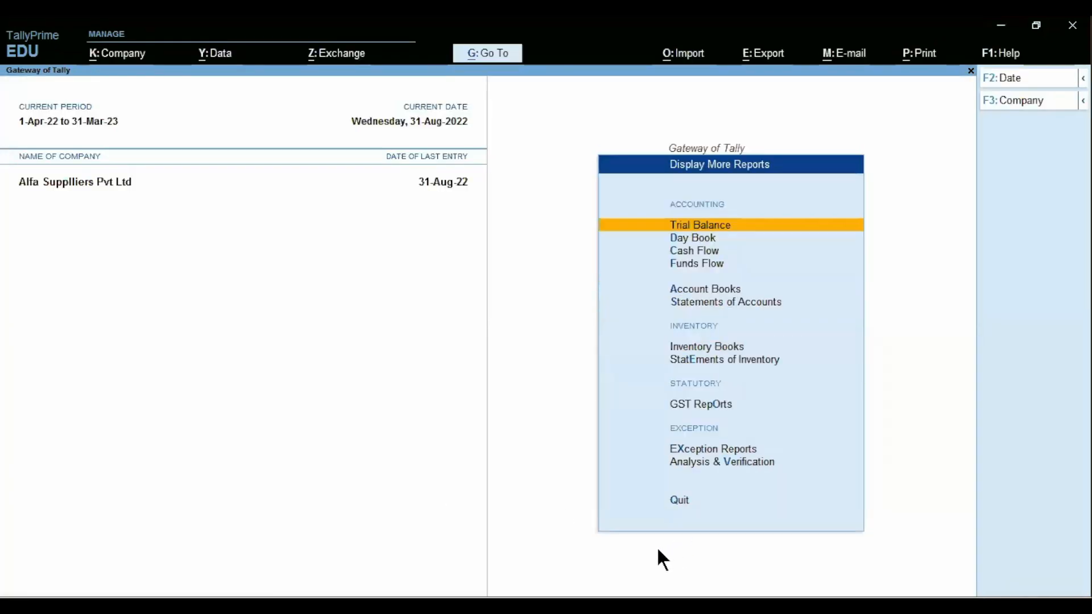
{"action": "key", "text": "Down"}
{"action": "key", "text": "Down"}
{"action": "key", "text": "Down"}
{"action": "key", "text": "Down"}
{"action": "key", "text": "Down"}
{"action": "key", "text": "Down"}
{"action": "key", "text": "Down"}
{"action": "key", "text": "Down"}
{"action": "key", "text": "Down"}
{"action": "key", "text": "Up"}
{"action": "key", "text": "Return"}
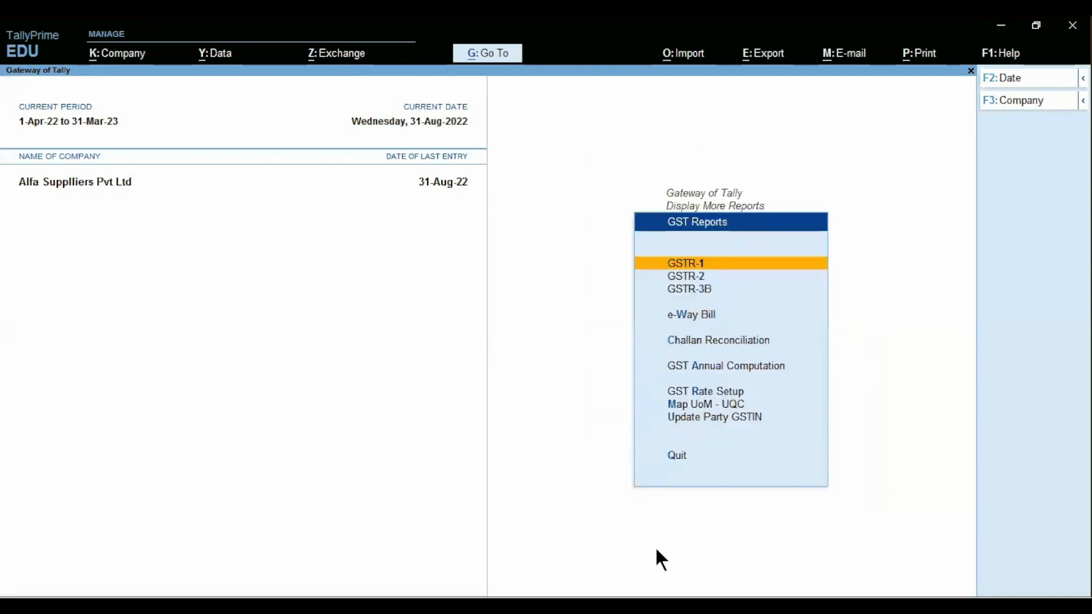
{"action": "key", "text": "2"}
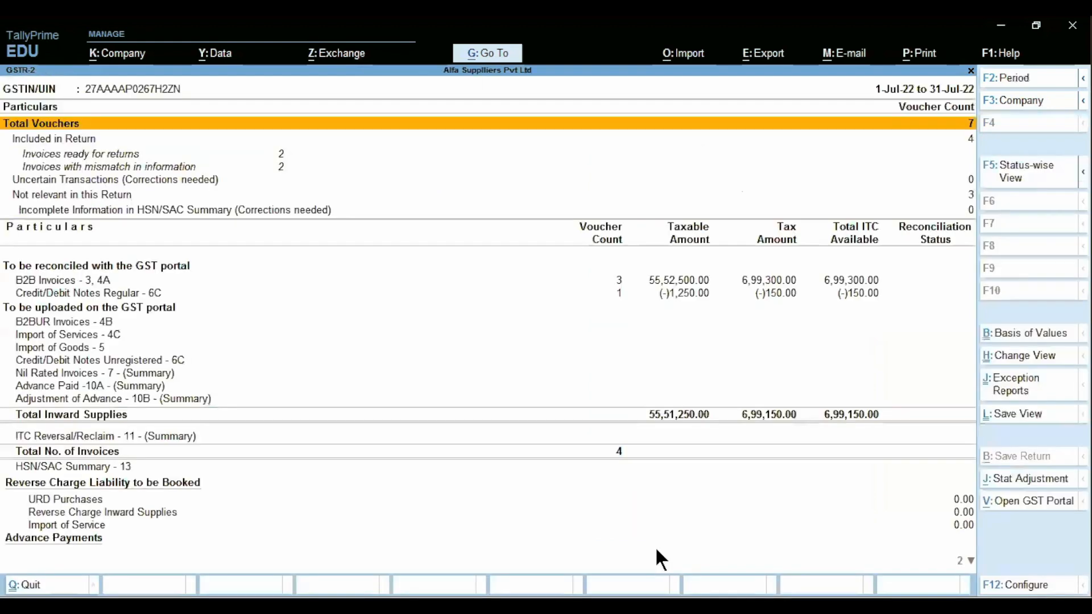
- Set the GSTR-2 period to 1-8-2022 through 31-8-2022
{"action": "key", "text": "alt+F2"}
{"action": "type", "text": "1-8"}
{"action": "key", "text": "Return"}
{"action": "type", "text": "31"}
{"action": "type", "text": "8"}
{"action": "key", "text": "BackSpace"}
{"action": "type", "text": "-8"}
{"action": "key", "text": "Return"}
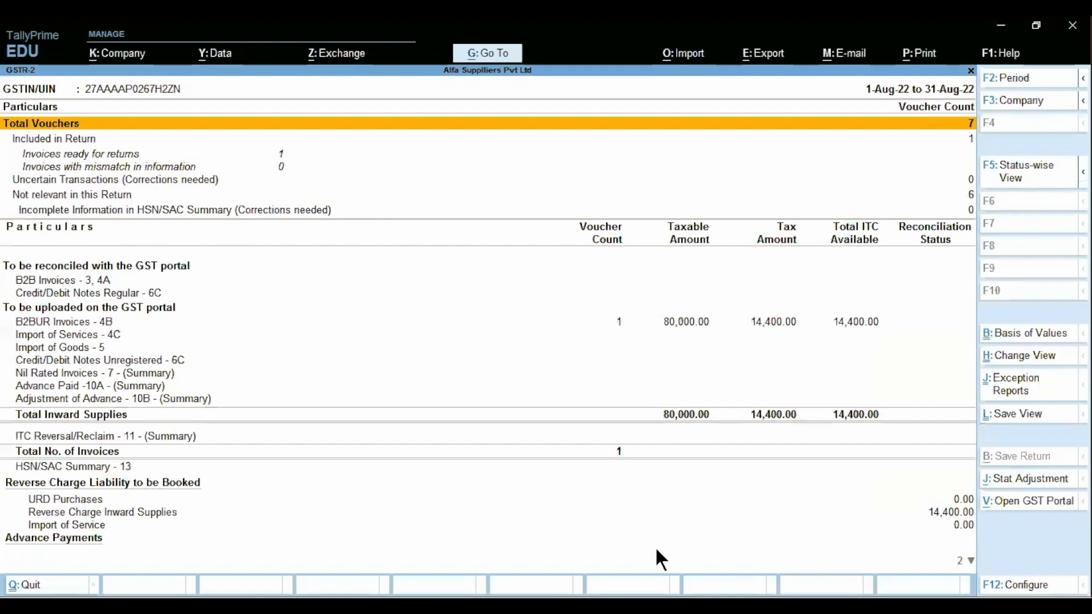
- Locate 14,400.00 under Reverse Charge Inward Supplies, then bring up the reverse charge steps slide
{"action": "key", "text": "Down"}
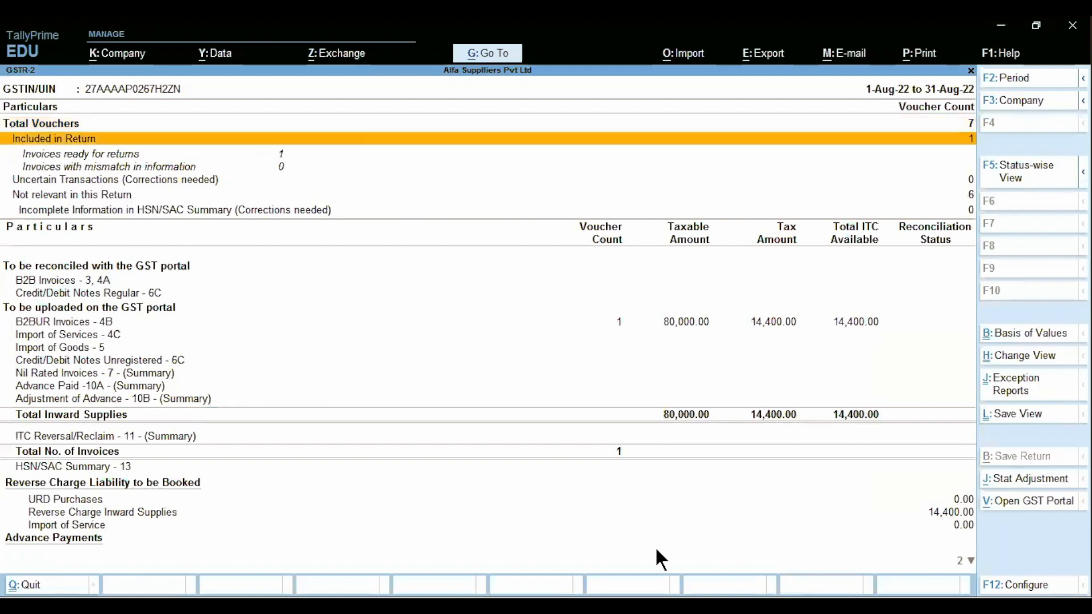
{"action": "key", "text": "Down"}
{"action": "key", "text": "Down"}
{"action": "key", "text": "Down"}
{"action": "key", "text": "Down"}
{"action": "key", "text": "Down"}
{"action": "key", "text": "Down"}
{"action": "key", "text": "Down"}
{"action": "key", "text": "Down"}
{"action": "key", "text": "Down"}
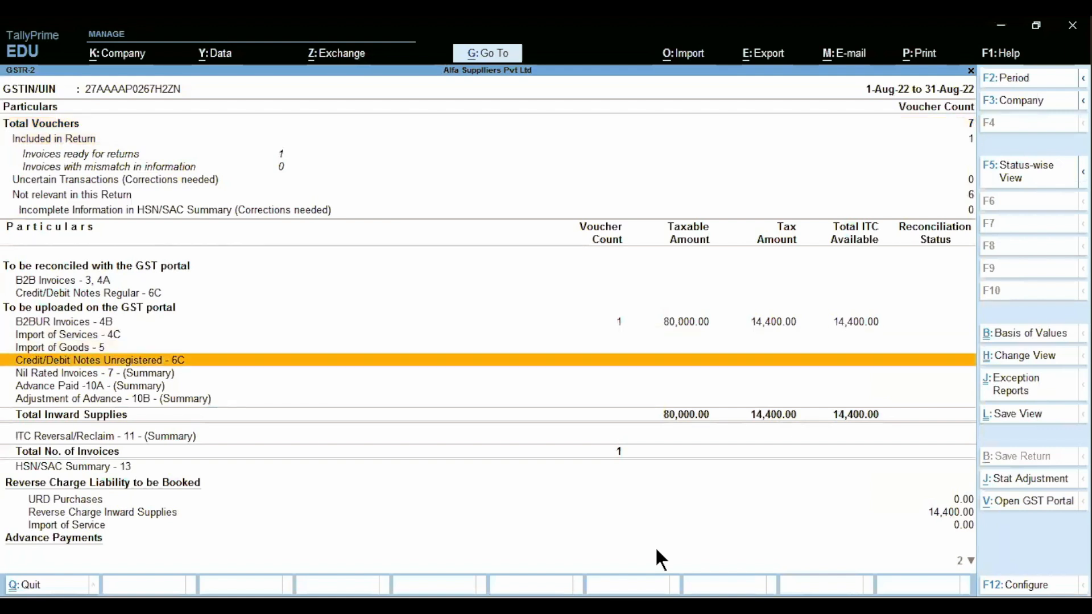
{"action": "key", "text": "Down"}
{"action": "key", "text": "Down"}
{"action": "key", "text": "Down"}
{"action": "key", "text": "Down"}
{"action": "key", "text": "Down"}
{"action": "key", "text": "Down"}
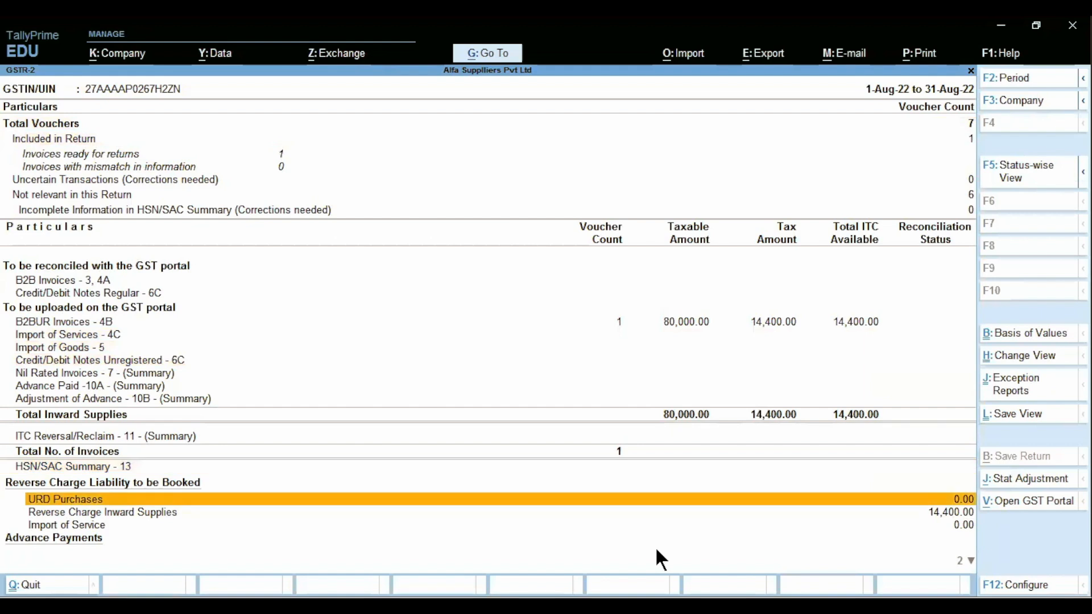
{"action": "key", "text": "Down"}
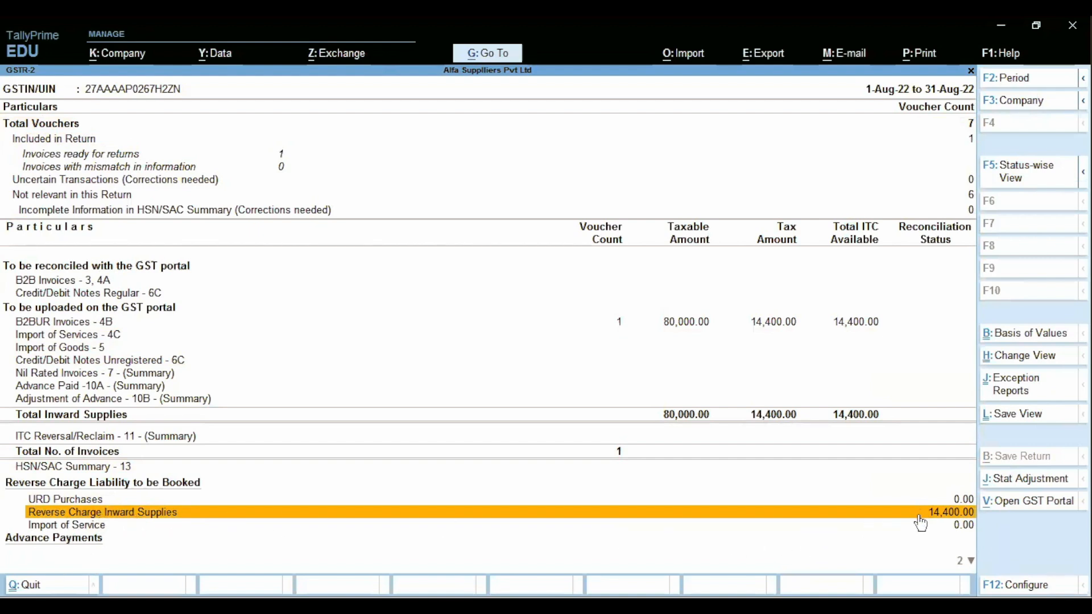
{"action": "key", "text": "alt+Tab"}
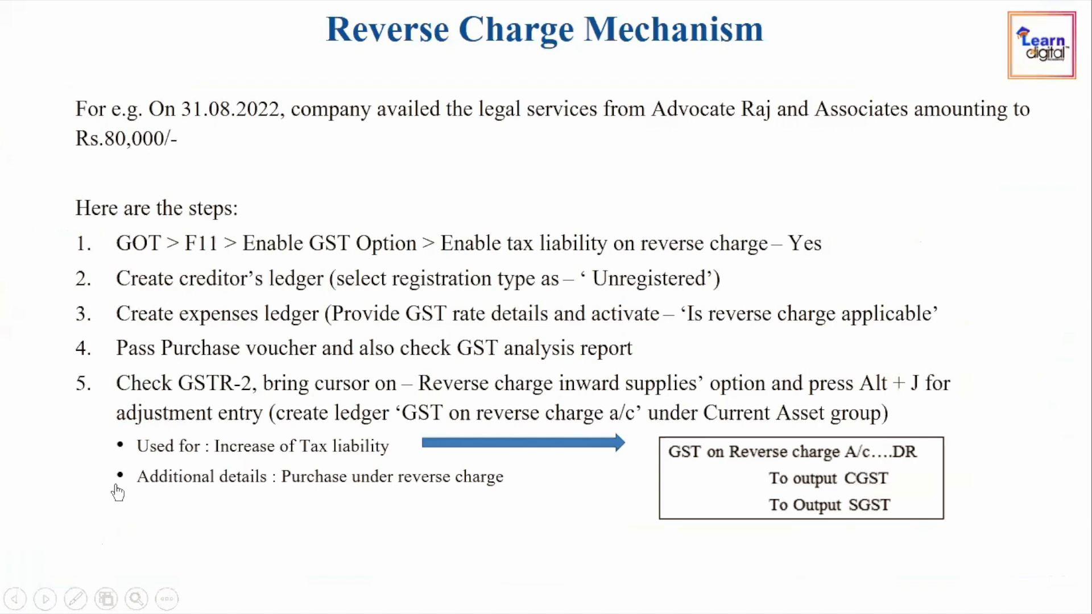
- Back in GSTR-2, start a GST Stat Adjustment journal from Reverse Charge Inward Supplies with Alt+J
{"action": "key", "text": "alt+Tab"}
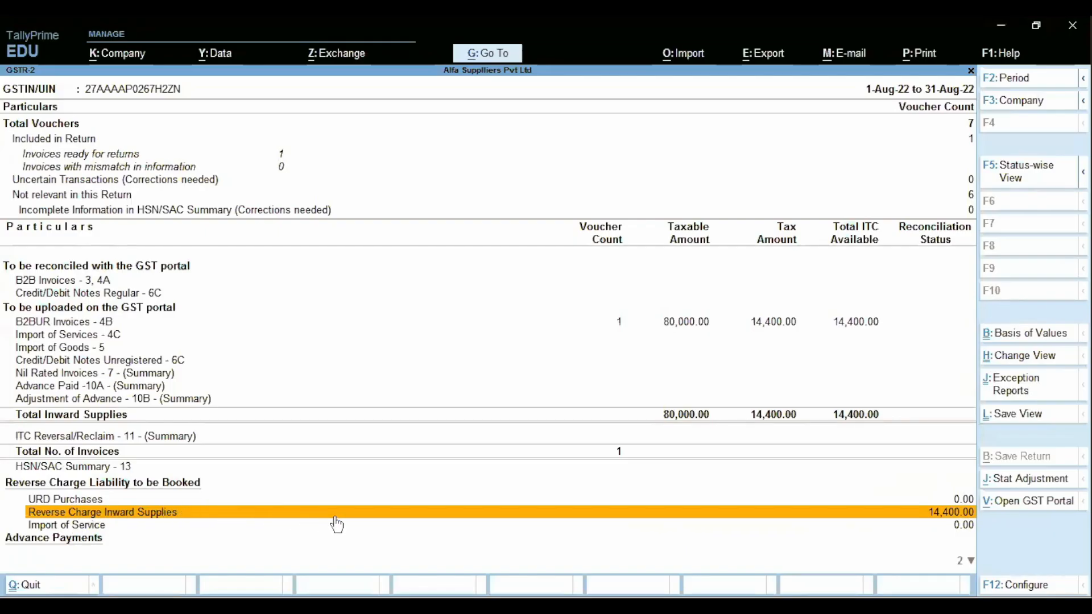
{"action": "key", "text": "alt"}
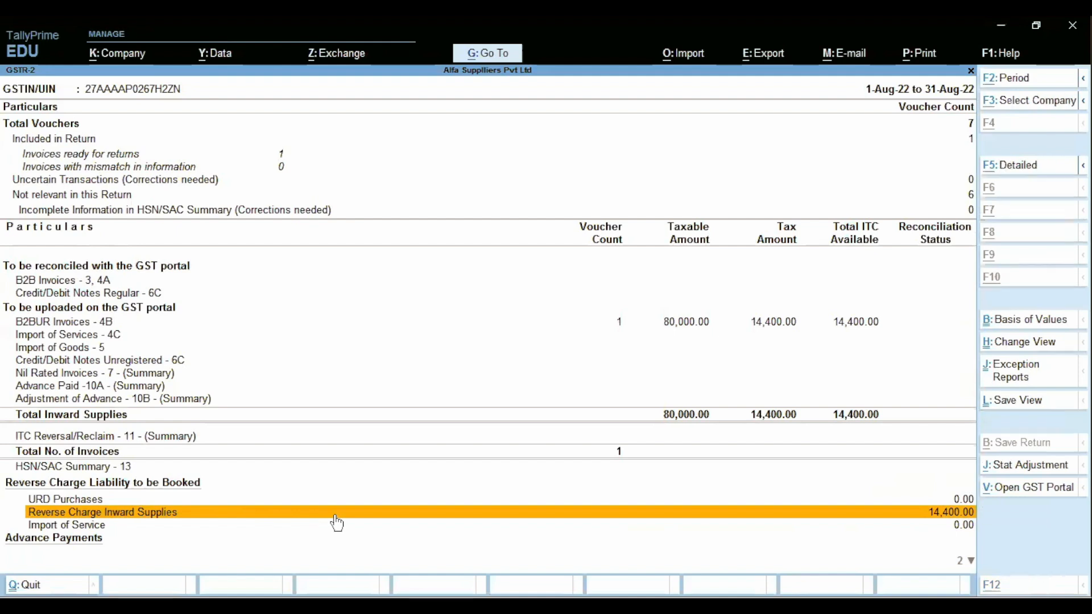
{"action": "key", "text": "alt+Tab"}
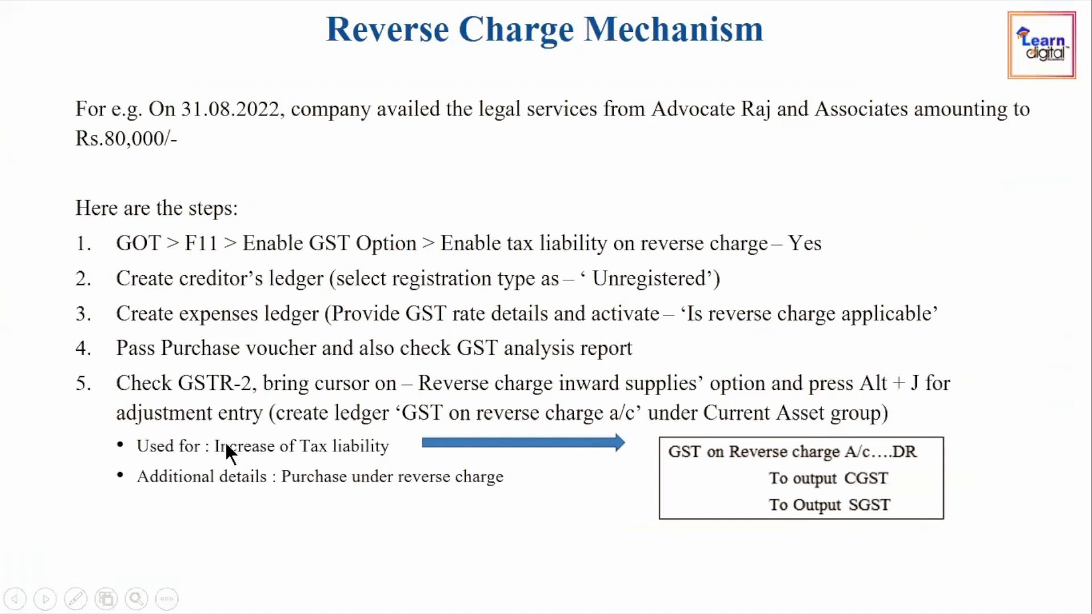
{"action": "key", "text": "alt+Tab"}
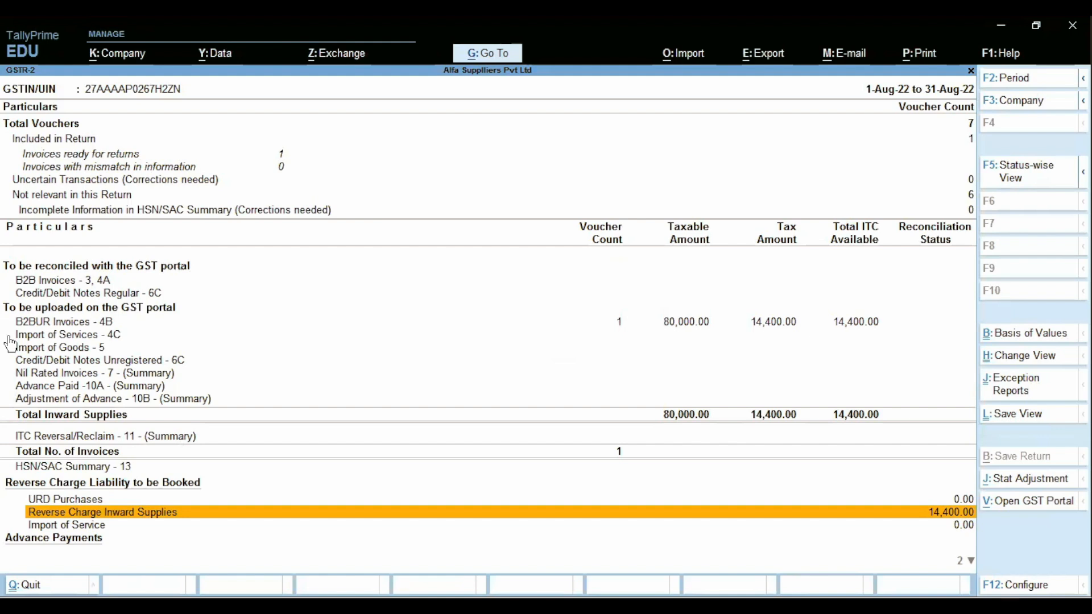
{"action": "key", "text": "alt+j"}
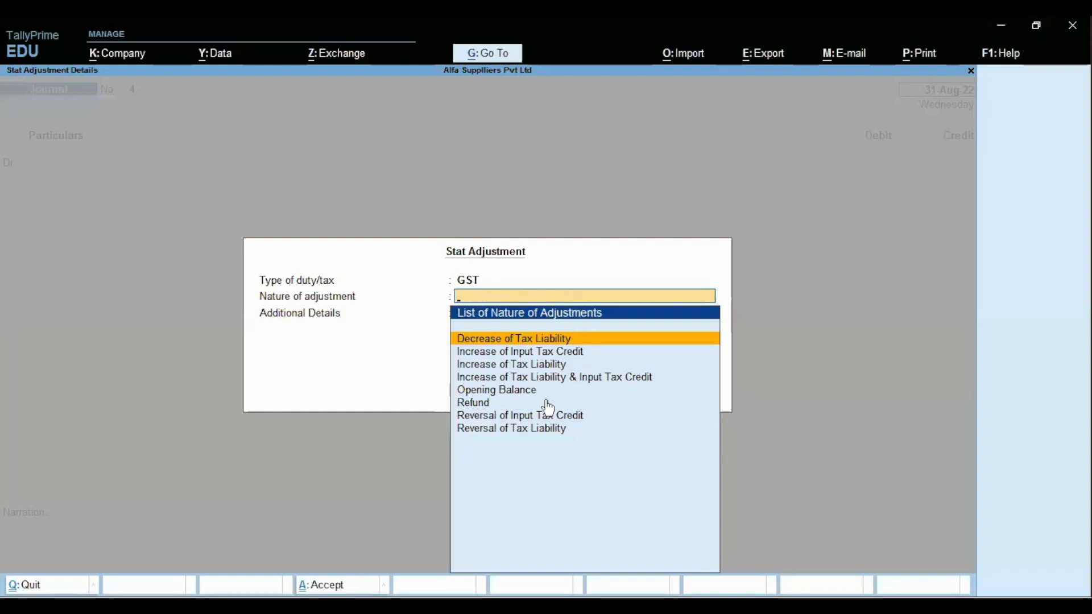
- Choose Increase of Tax Liability with Purchase under reverse charge details, and accept the date
{"action": "left_click", "coordinate": [515, 365]}
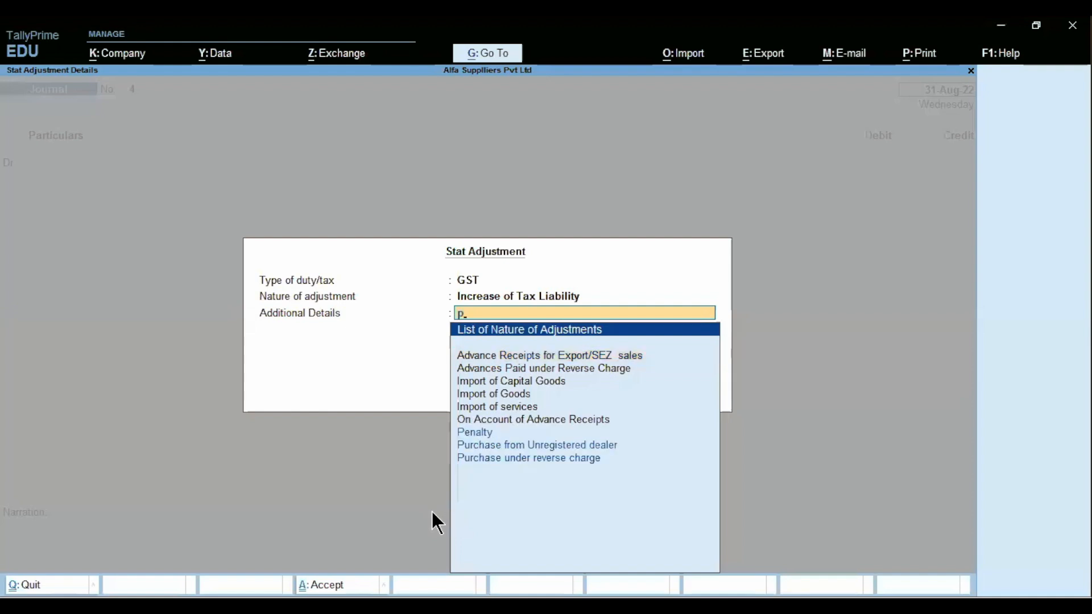
{"action": "key", "text": "Down"}
{"action": "key", "text": "Down"}
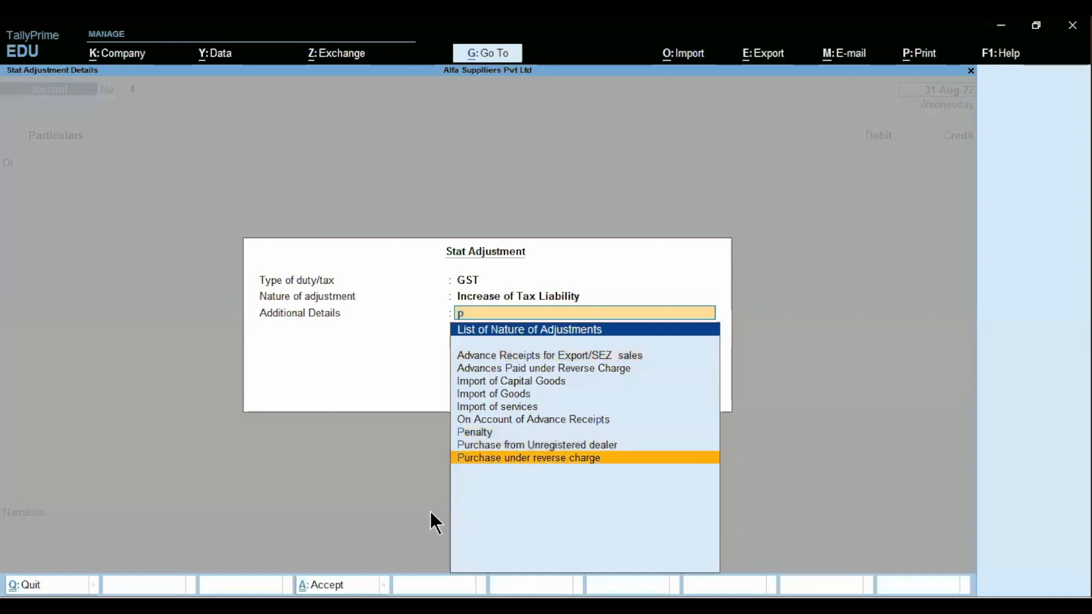
{"action": "key", "text": "Return"}
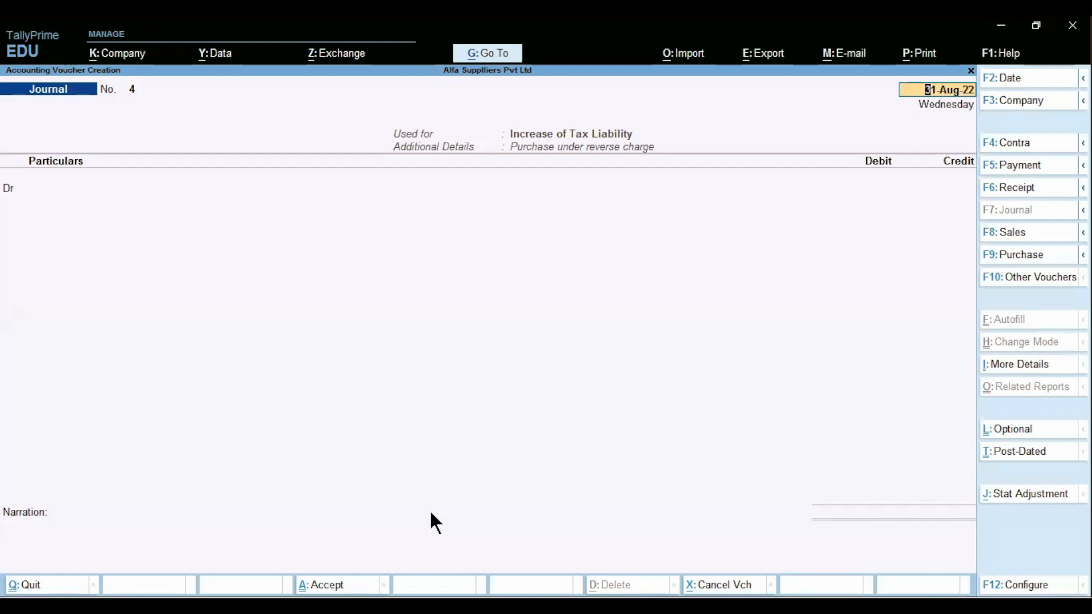
{"action": "key", "text": "Return"}
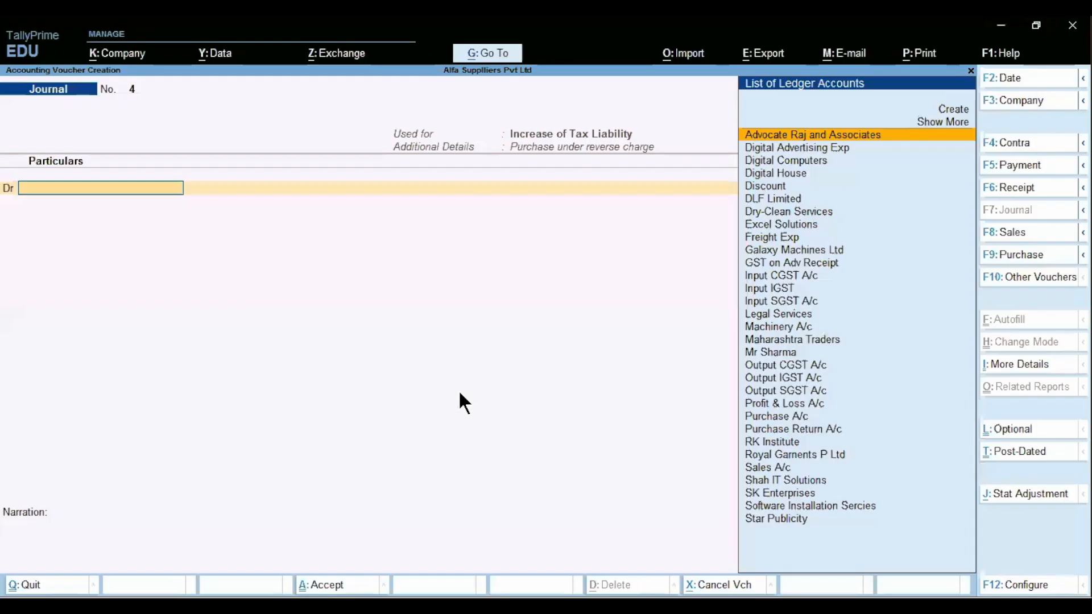
- Create a new debit ledger named 'GST on Reverse Charge' under Current Assets
{"action": "key", "text": "alt+c"}
{"action": "type", "text": "Gst"}
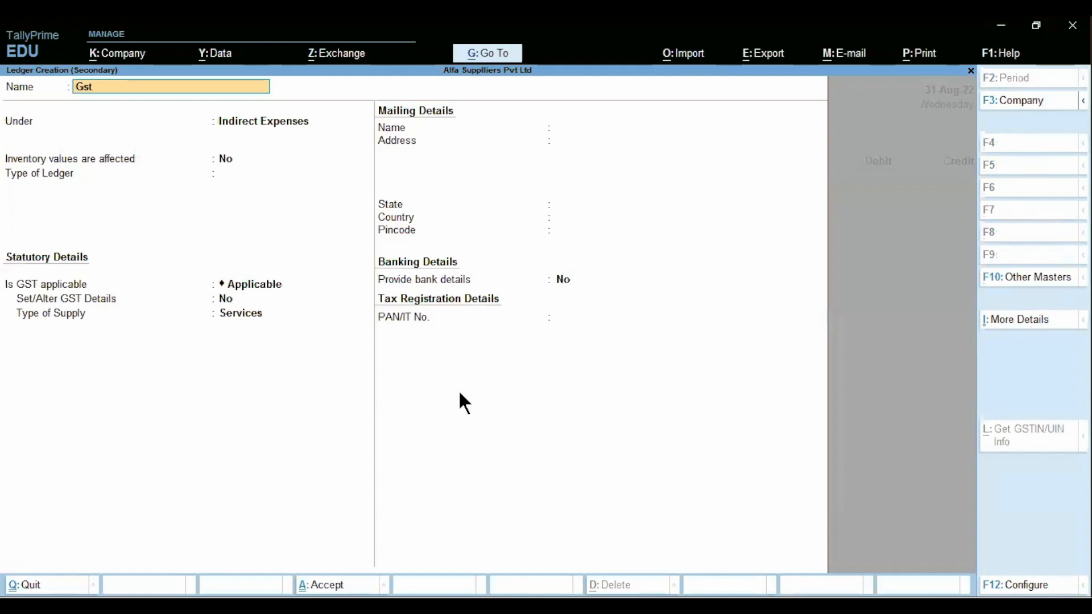
{"action": "key", "text": "BackSpace"}
{"action": "key", "text": "BackSpace"}
{"action": "type", "text": "ST on Reverse Charge"}
{"action": "key", "text": "Return"}
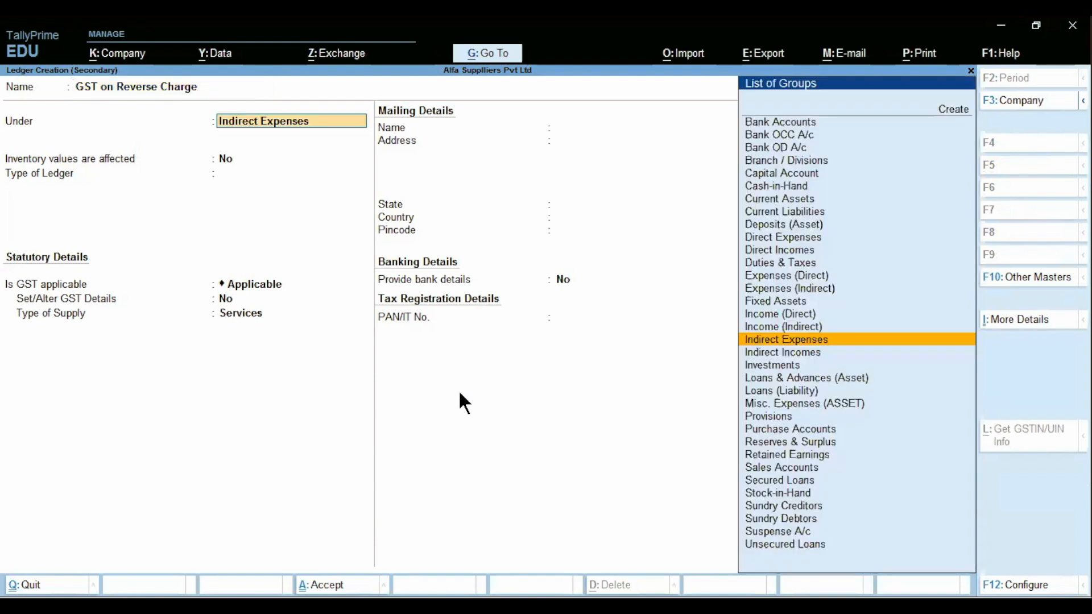
{"action": "type", "text": "Cur"}
{"action": "key", "text": "Return"}
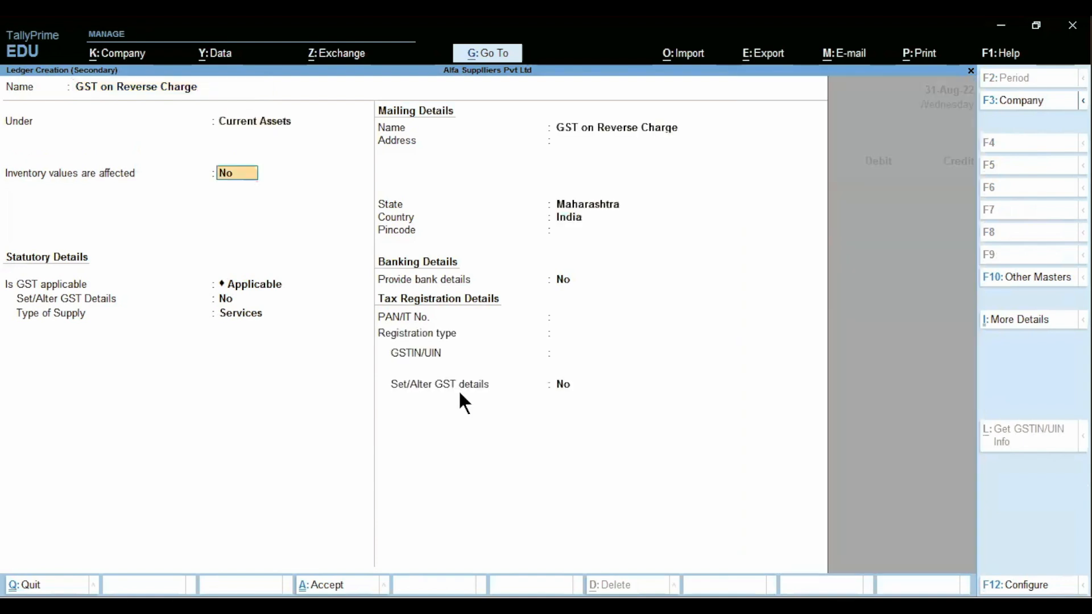
- Set the new ledger's GST applicability to Not Applicable and save it
{"action": "key", "text": "Return"}
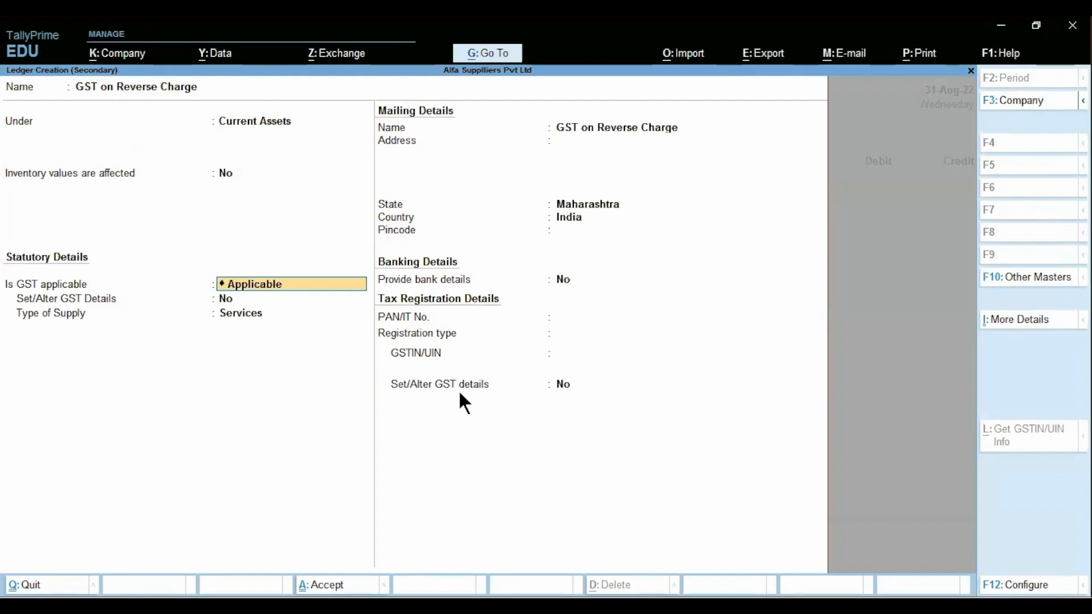
{"action": "key", "text": "BackSpace"}
{"action": "key", "text": "Down"}
{"action": "key", "text": "Return"}
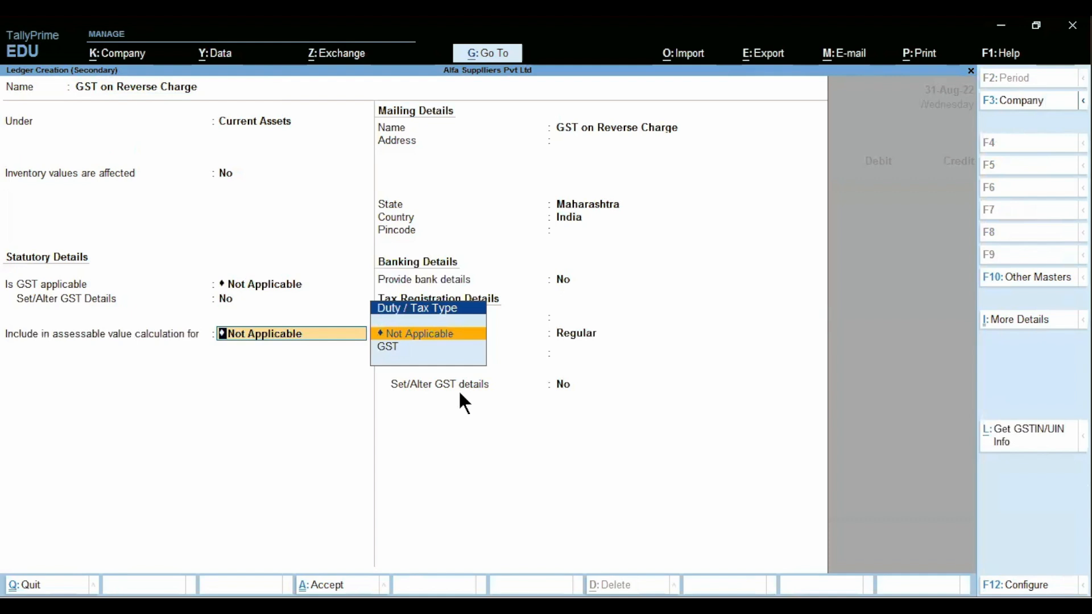
{"action": "key", "text": "ctrl"}
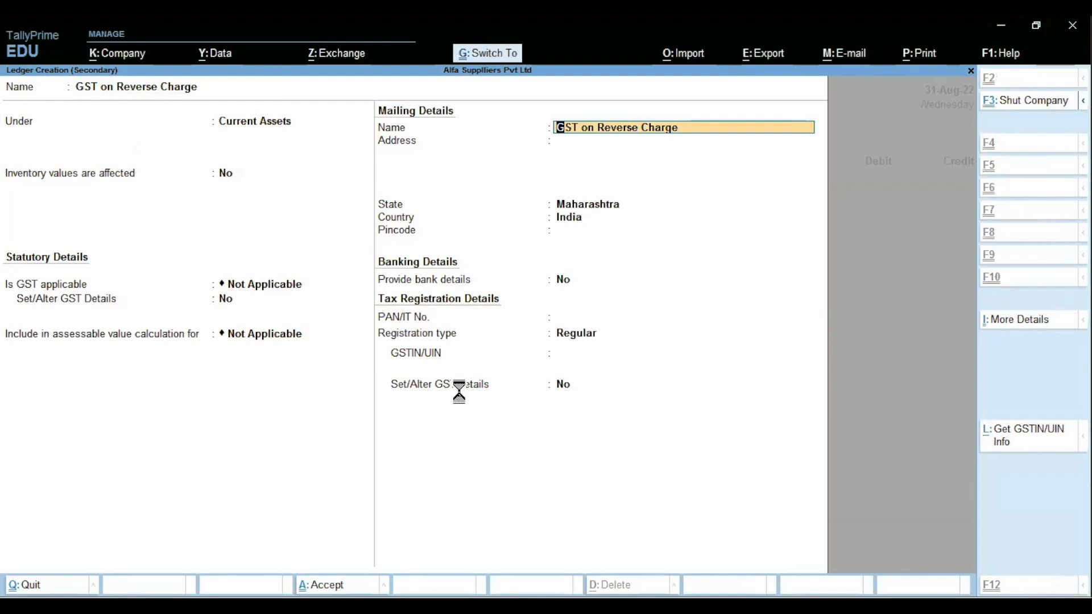
{"action": "key", "text": "ctrl+a"}
- Debit 14,400 and credit Output CGST A/c 7,200 at 9% on a taxable value of 80,000
{"action": "type", "text": "1"}
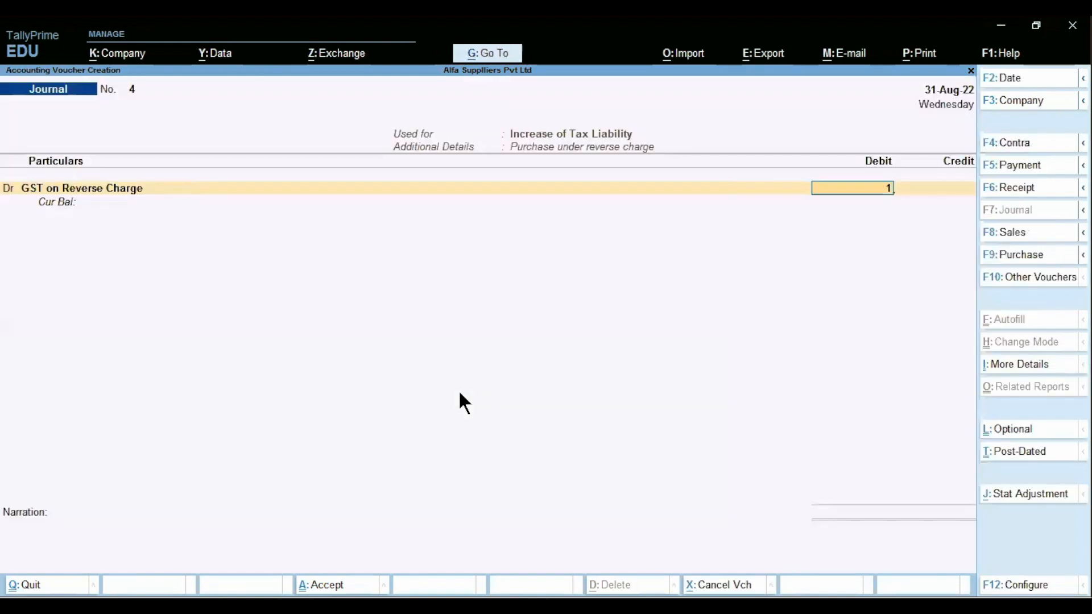
{"action": "type", "text": "4400"}
{"action": "key", "text": "Return"}
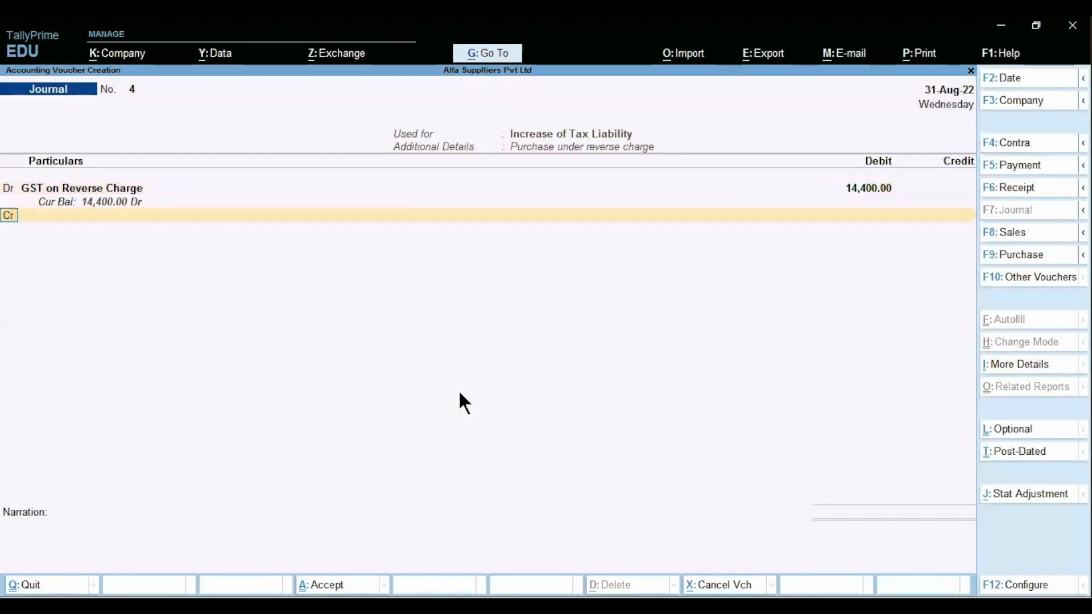
{"action": "type", "text": "out"}
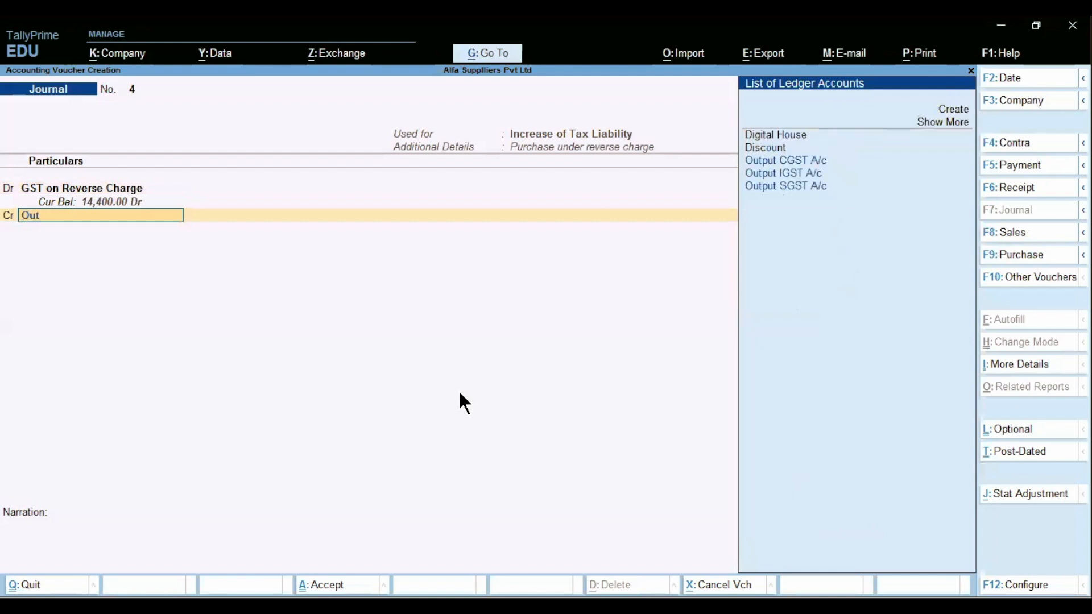
{"action": "key", "text": "Return"}
{"action": "key", "text": "Return"}
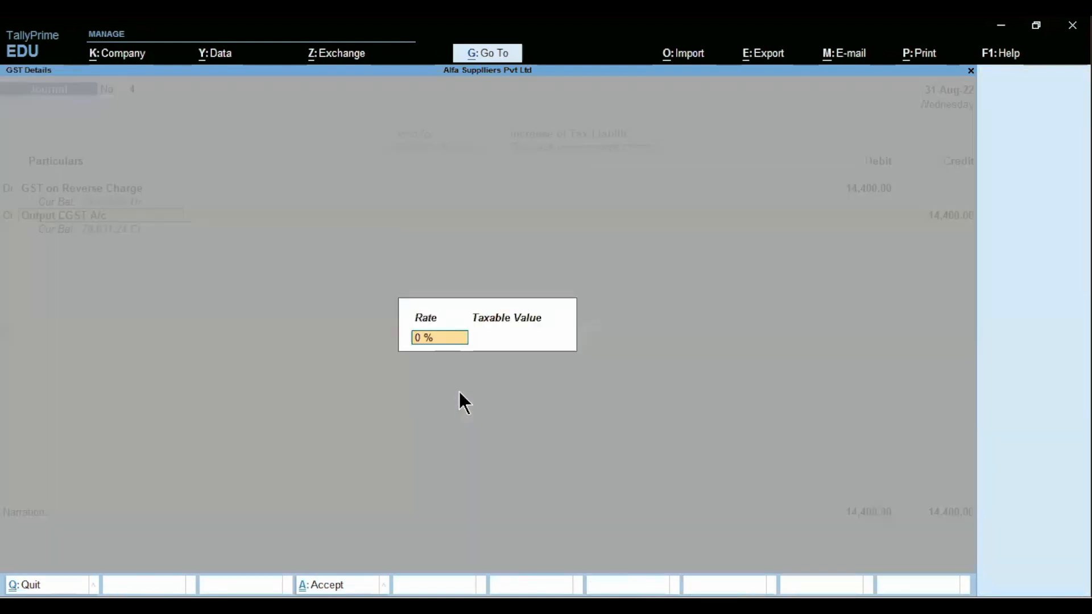
{"action": "type", "text": "9"}
{"action": "key", "text": "Return"}
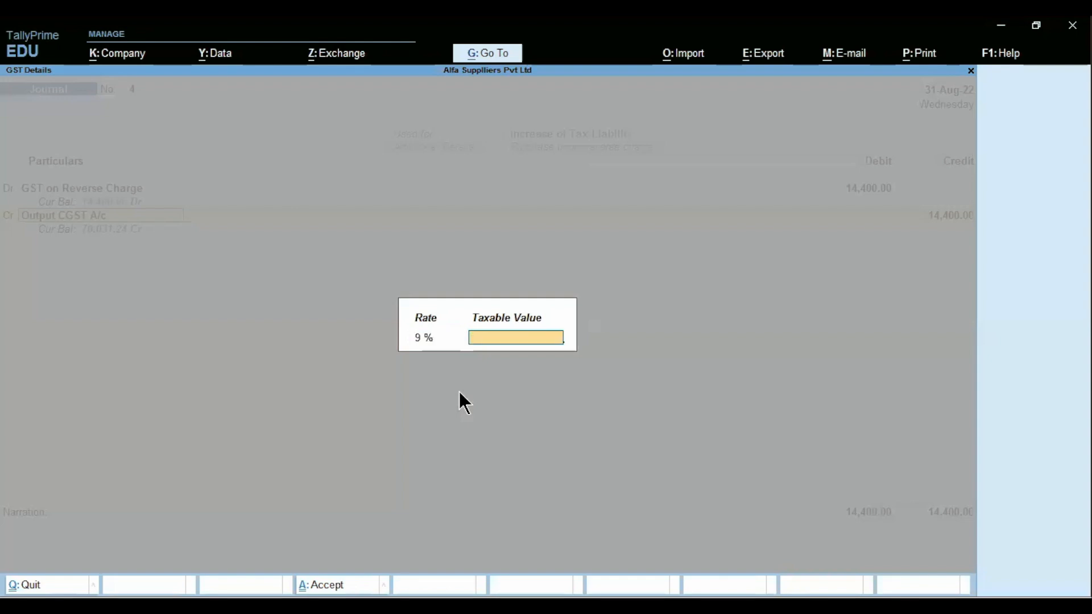
{"action": "type", "text": "80000"}
{"action": "key", "text": "Return"}
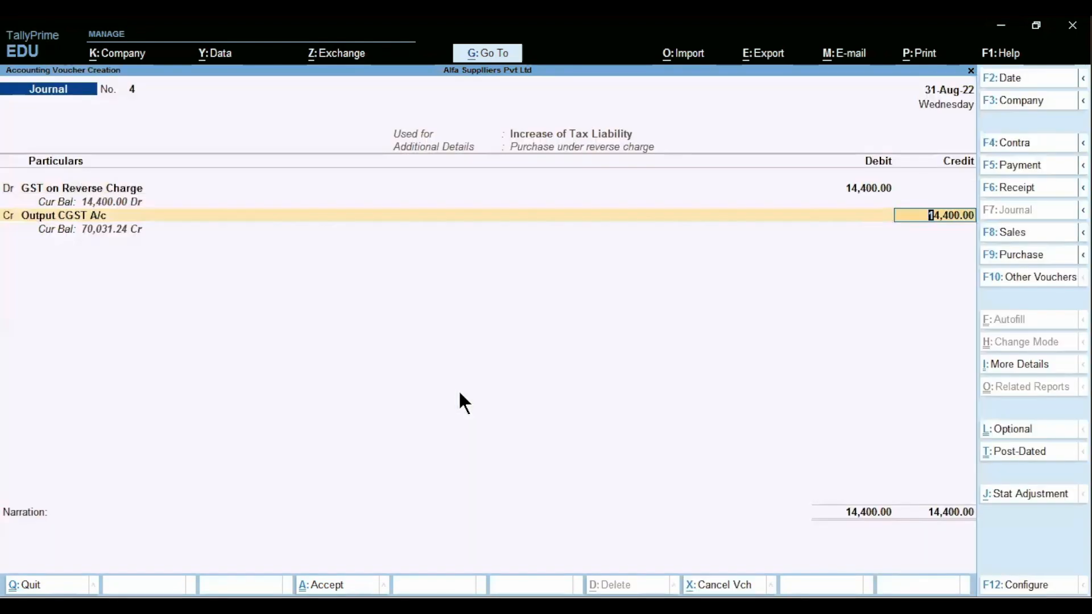
{"action": "type", "text": "7,200"}
{"action": "key", "text": "Return"}
{"action": "key", "text": "Return"}
- Add Output SGST A/c as the second credit line at the 9% rate
{"action": "type", "text": "Out"}
{"action": "key", "text": "Down"}
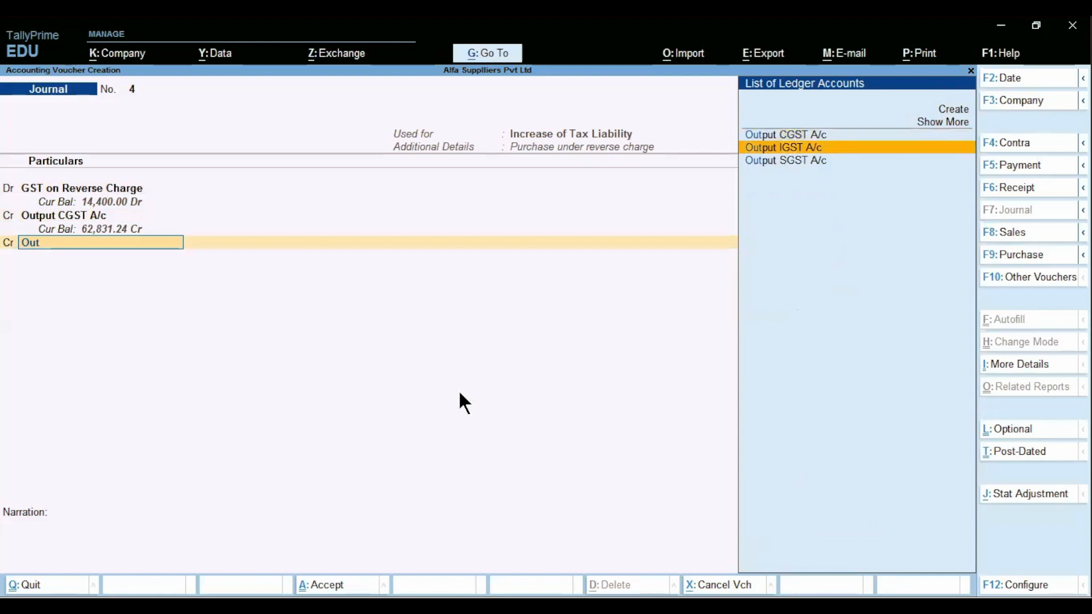
{"action": "key", "text": "Return"}
{"action": "key", "text": "Return"}
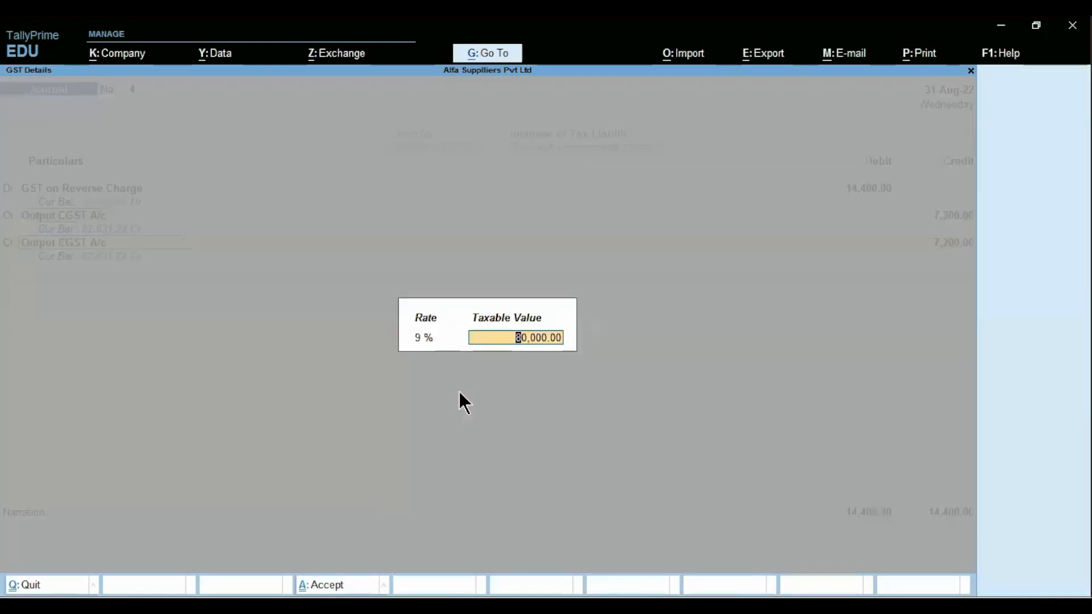
{"action": "key", "text": "Return"}
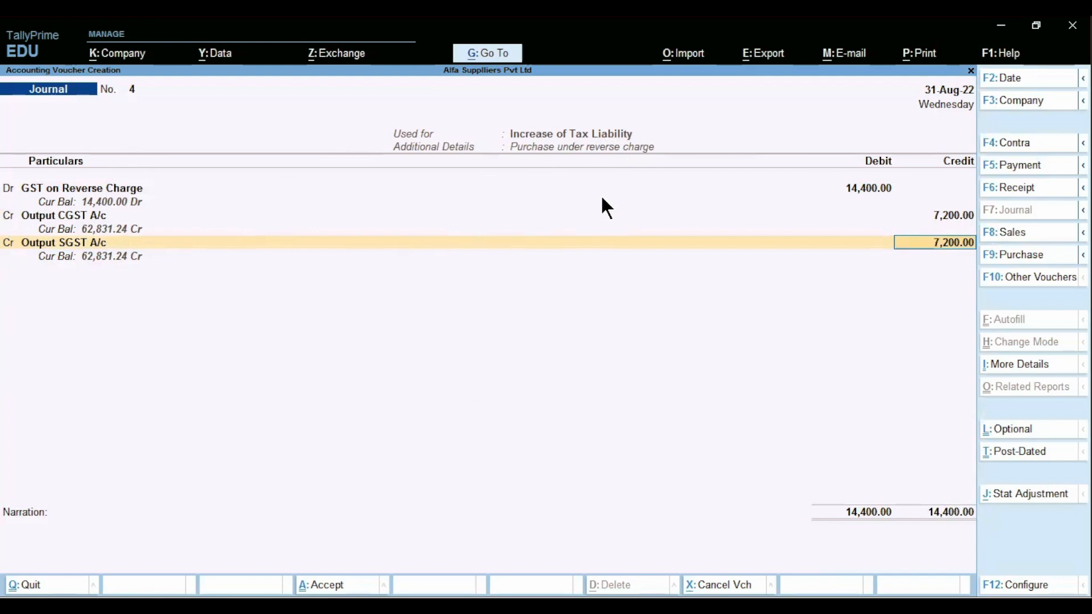
- Narrate 'being adjustment etntry to increase the tax liability' and save Journal No. 4
{"action": "key", "text": "Return"}
{"action": "type", "text": "be"}
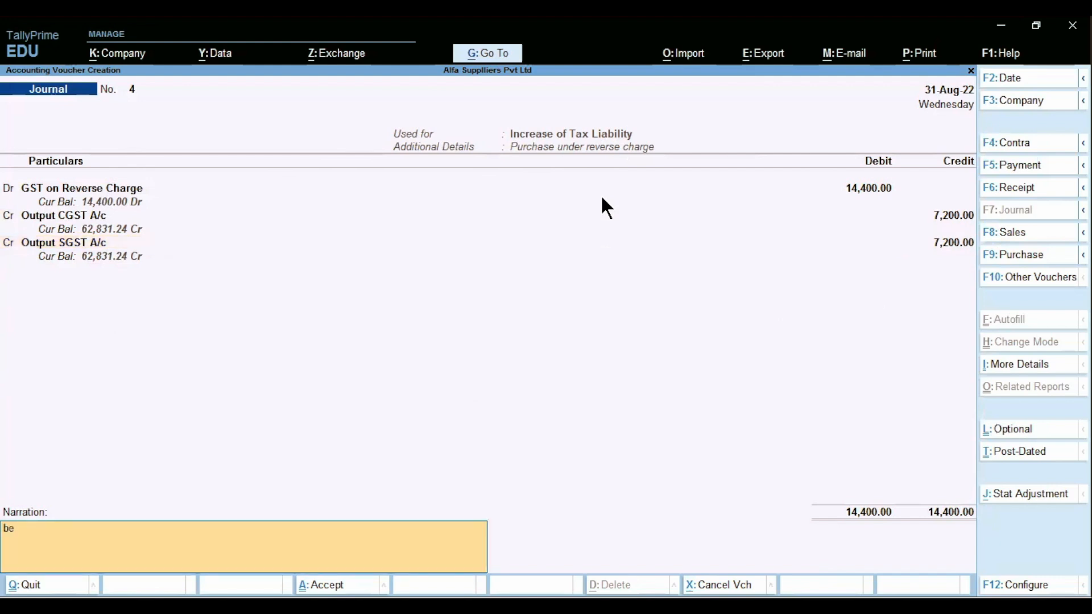
{"action": "type", "text": "ing adjustment etntry to increa"}
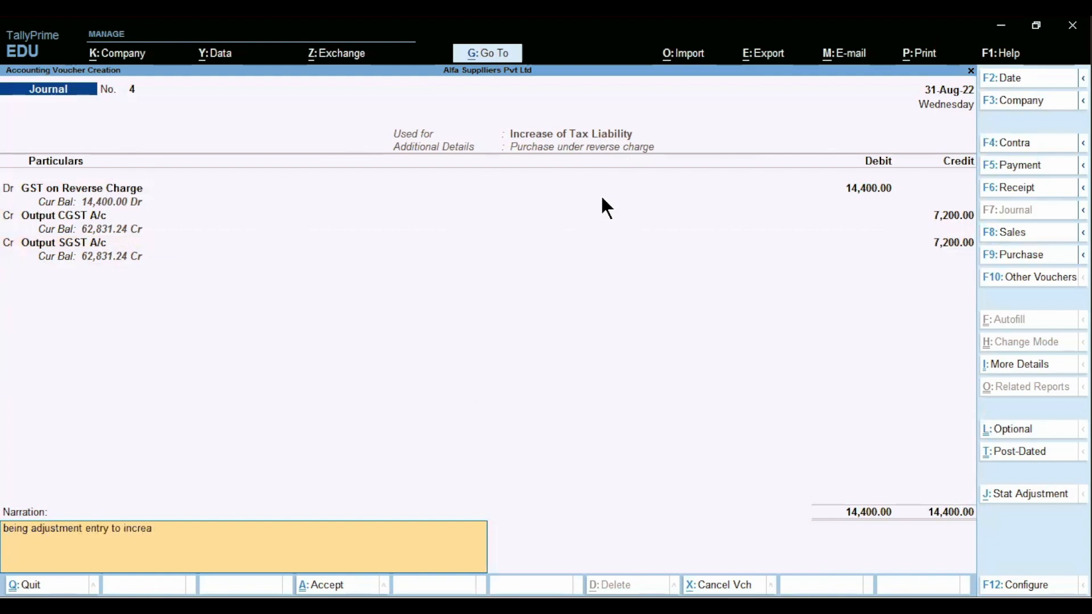
{"action": "type", "text": "se the tax liability"}
{"action": "key", "text": "Return"}
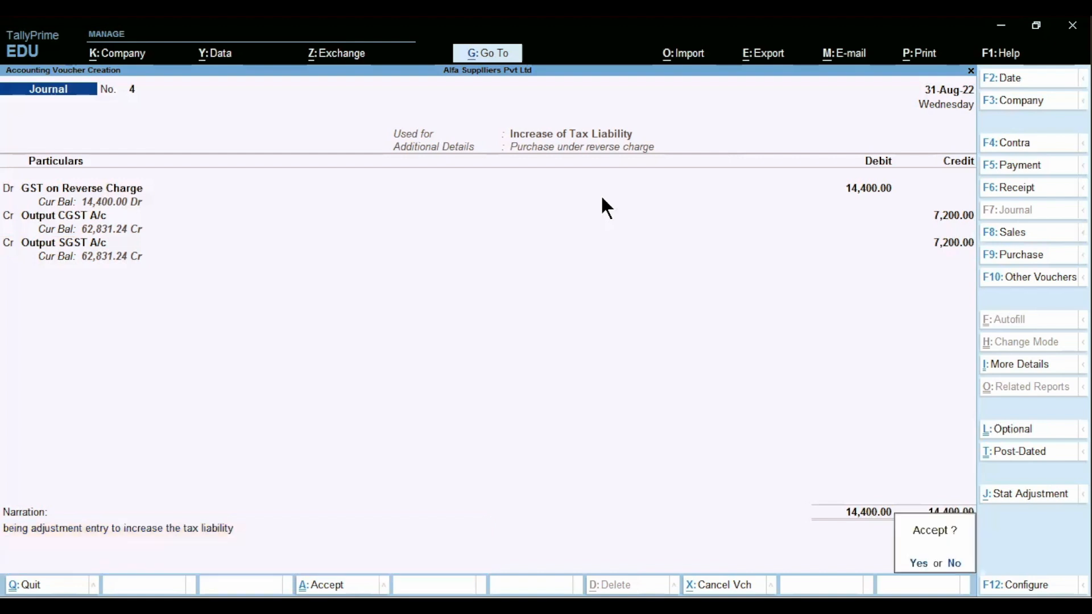
{"action": "key", "text": "Return"}
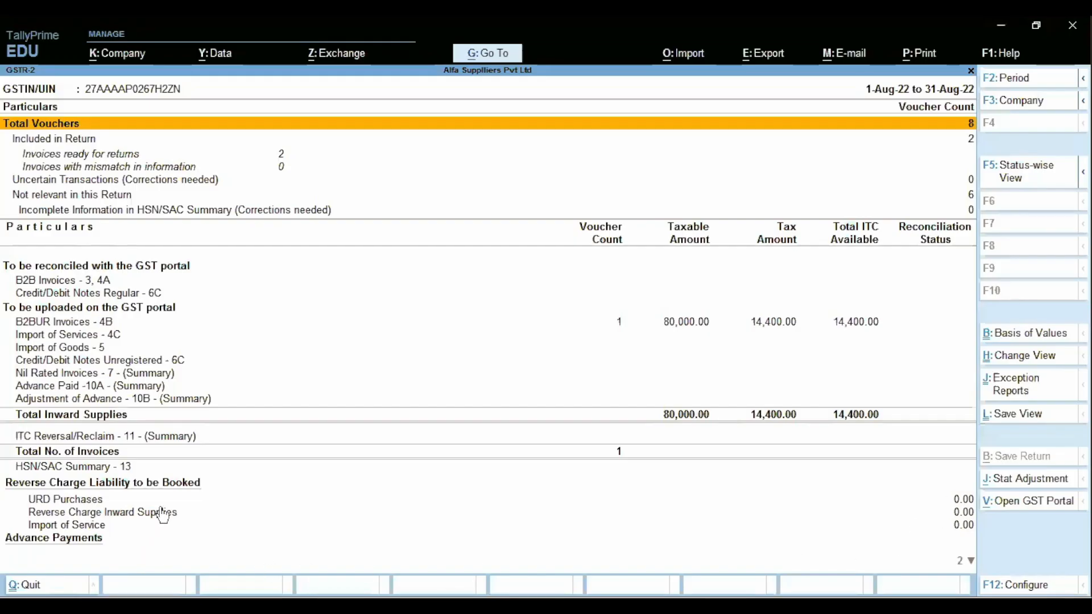
- Check the Reverse Charge, Import of Services and Import of Goods rows, then exit GSTR-2
{"action": "left_click", "coordinate": [164, 514]}
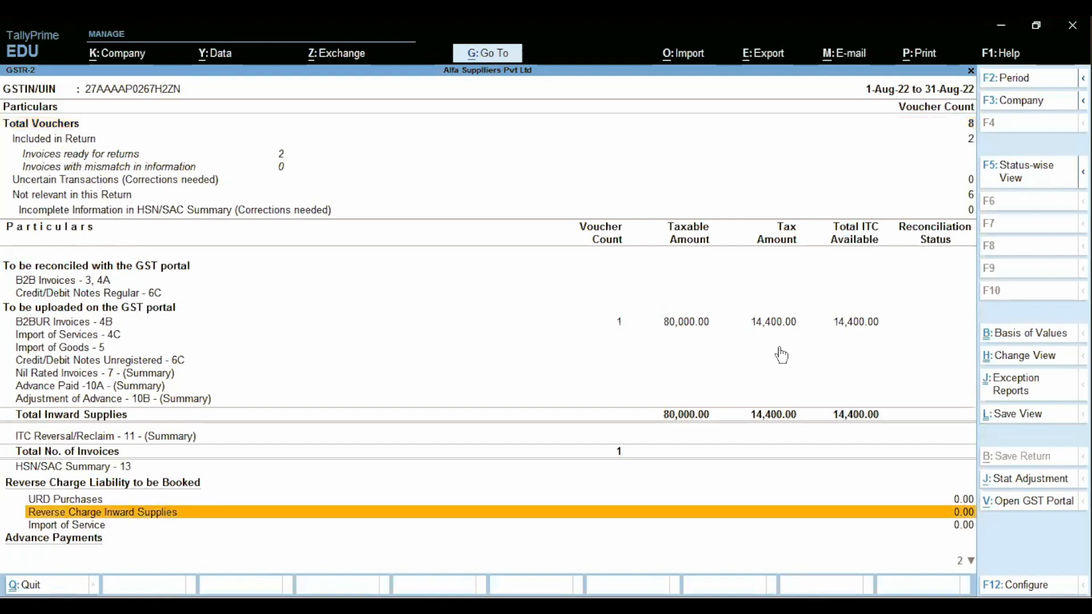
{"action": "left_click", "coordinate": [838, 335]}
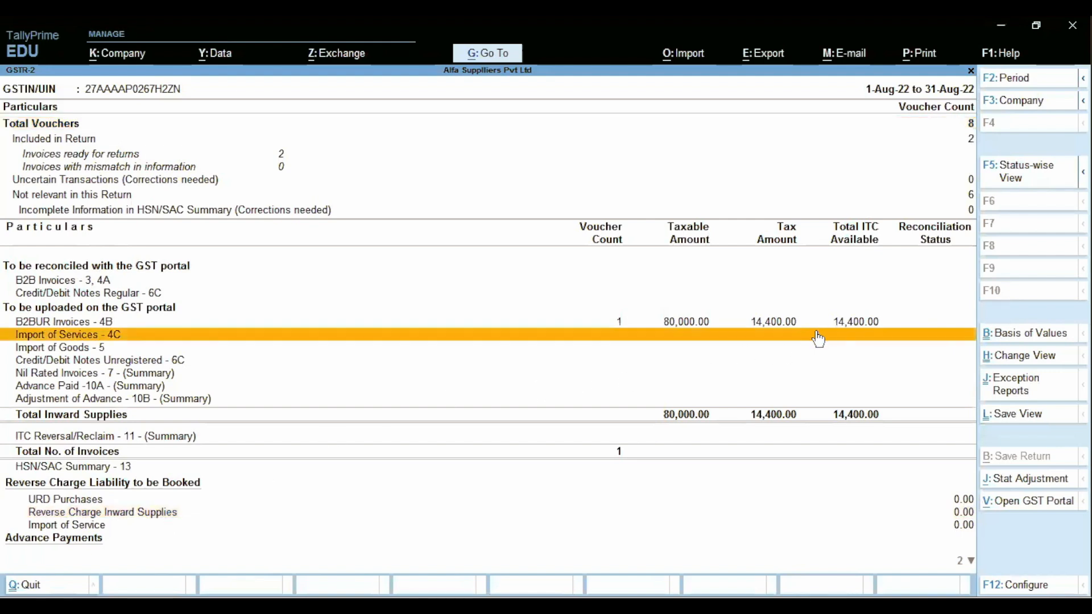
{"action": "left_click", "coordinate": [801, 344]}
{"action": "key", "text": "Down"}
{"action": "key", "text": "Down"}
{"action": "key", "text": "Down"}
{"action": "key", "text": "Down"}
{"action": "key", "text": "Down"}
{"action": "key", "text": "Down"}
{"action": "key", "text": "Down"}
{"action": "key", "text": "Down"}
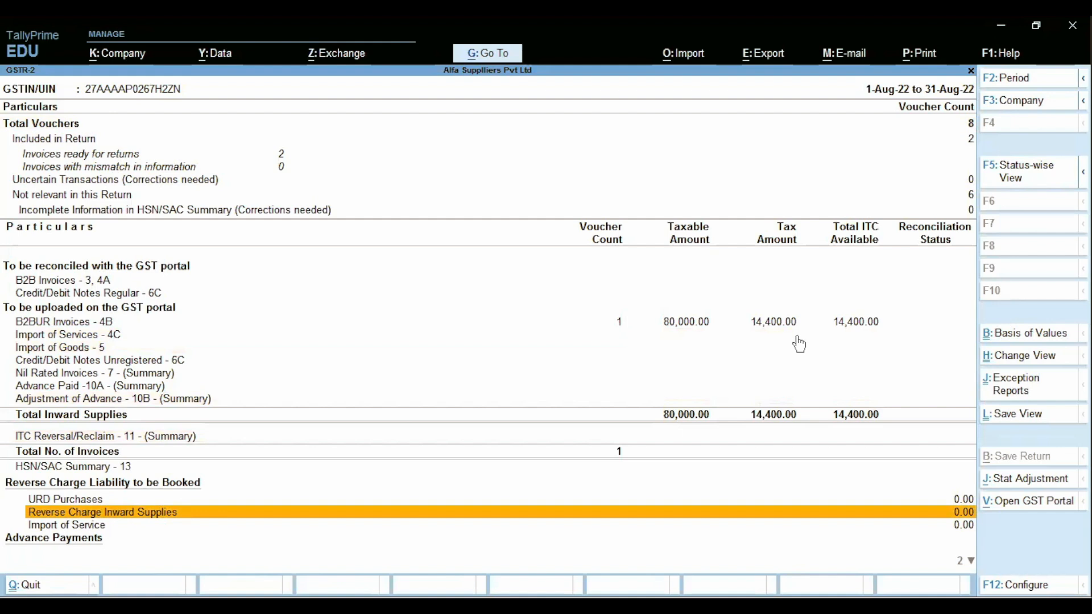
{"action": "key", "text": "Down"}
{"action": "key", "text": "Down"}
{"action": "key", "text": "Down"}
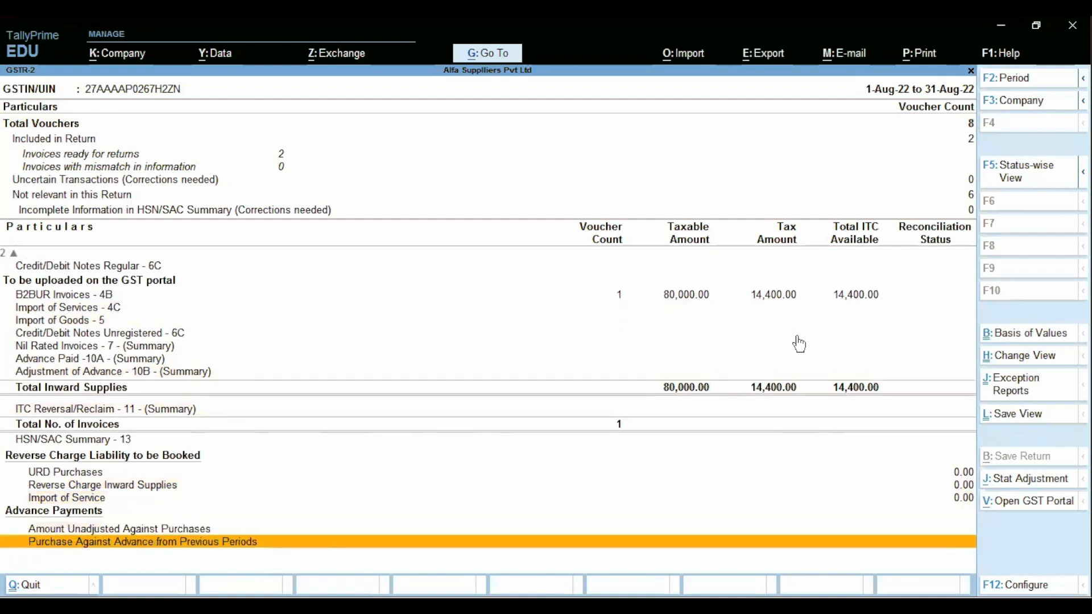
{"action": "key", "text": "Escape"}
{"action": "key", "text": "Escape"}
{"action": "key", "text": "Escape"}
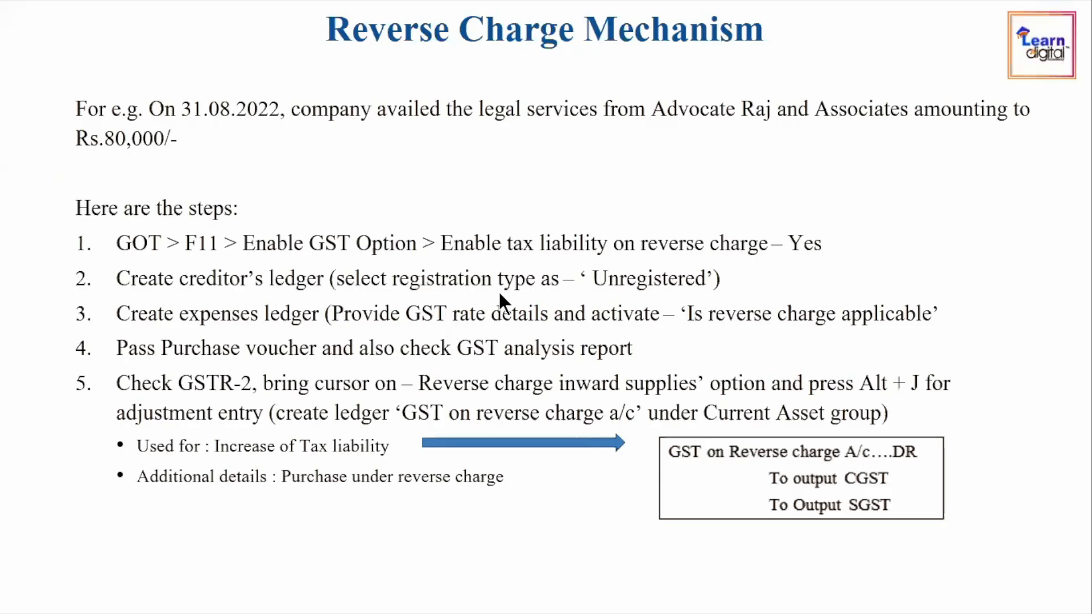
- Advance the reverse-charge slideshow to its end, then step back one slide
{"action": "left_click", "coordinate": [527, 388]}
{"action": "left_click", "coordinate": [527, 389]}
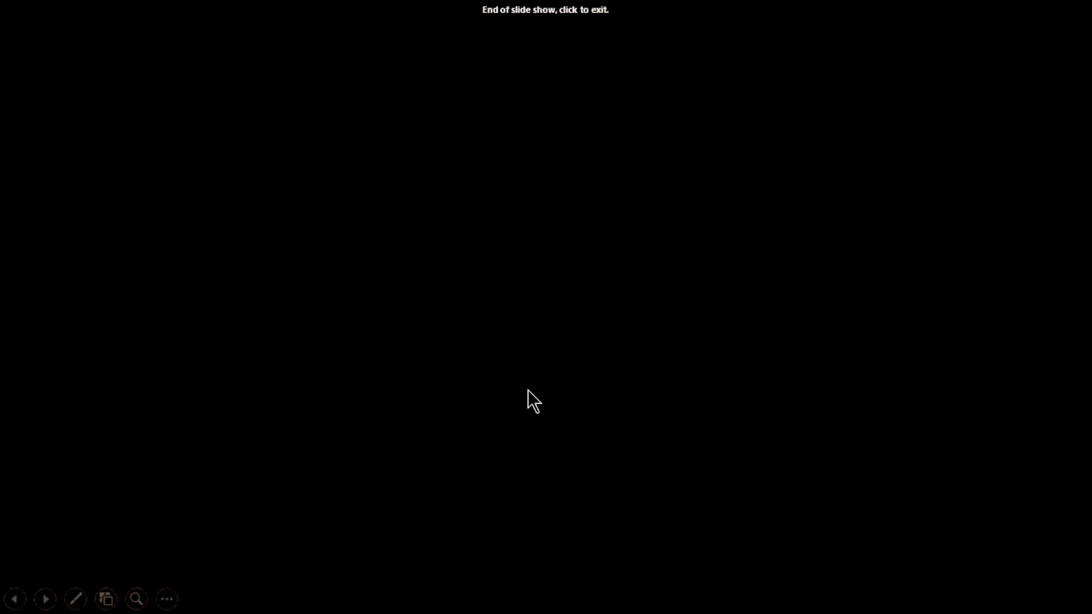
{"action": "key", "text": "Left"}
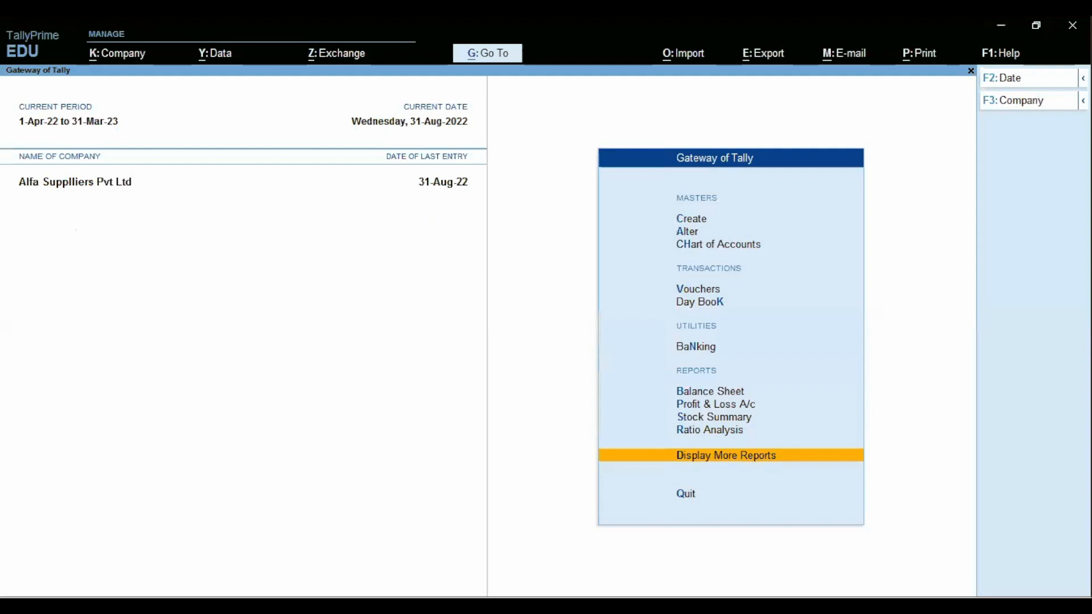
- Start Payment voucher No. 2 dated 31-Aug-22 and bring up its Autofill options
{"action": "left_click", "coordinate": [716, 291]}
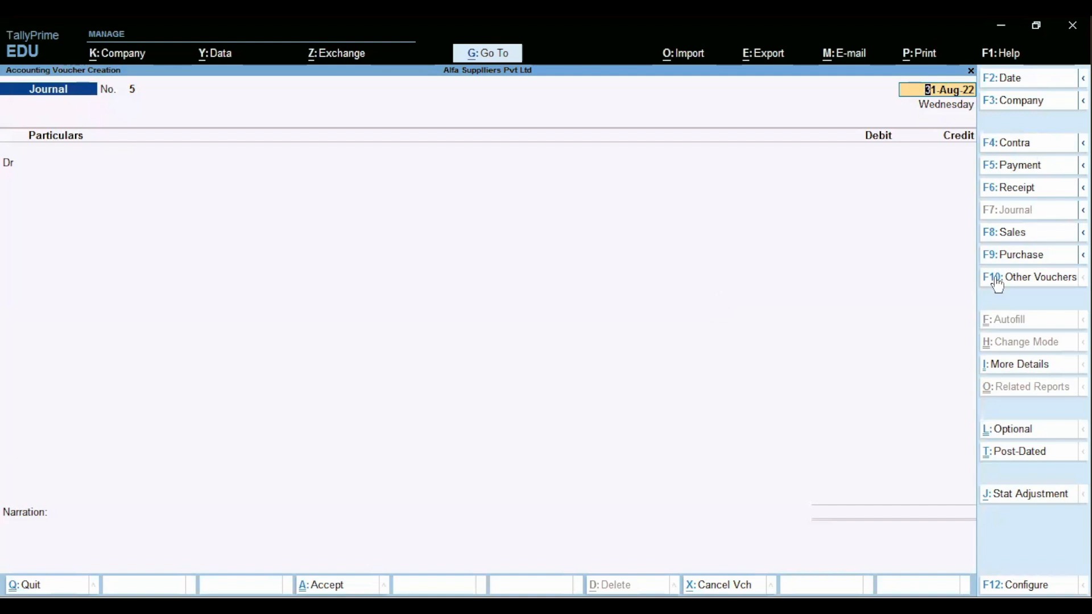
{"action": "left_click", "coordinate": [1013, 167]}
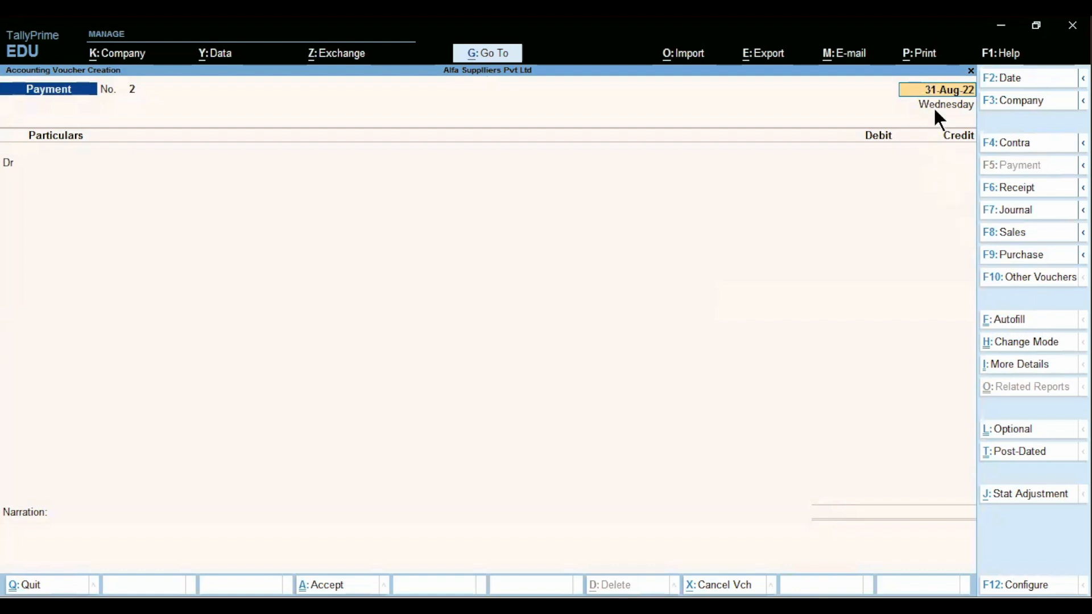
{"action": "left_click", "coordinate": [1006, 322]}
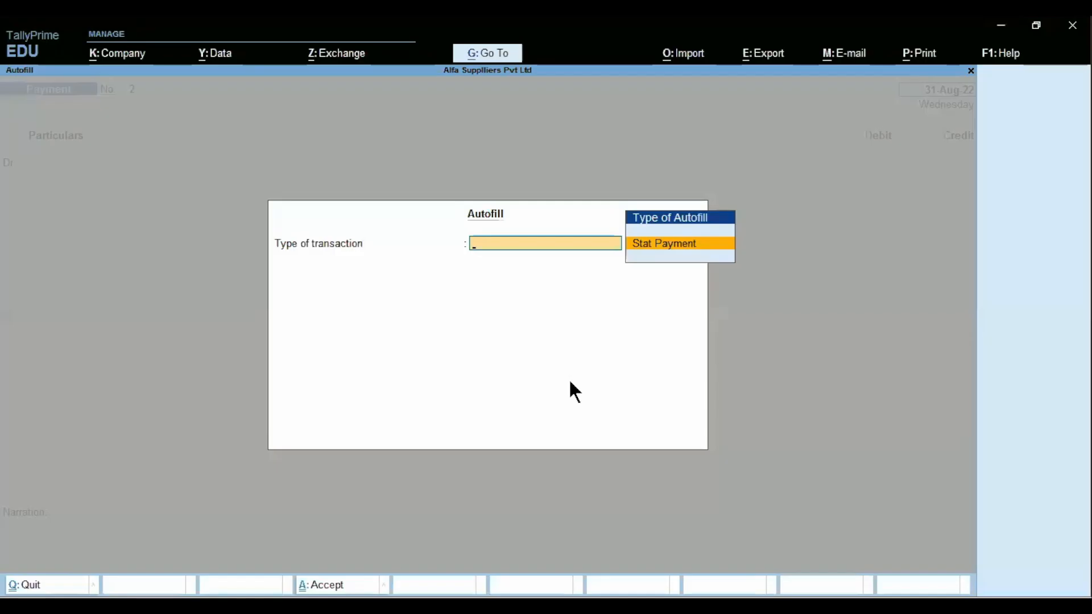
- Autofill the voucher as a GST Stat Payment, Recipient Liability, for 1-Aug-22 to 31-Aug-22
{"action": "key", "text": "Return"}
{"action": "key", "text": "Return"}
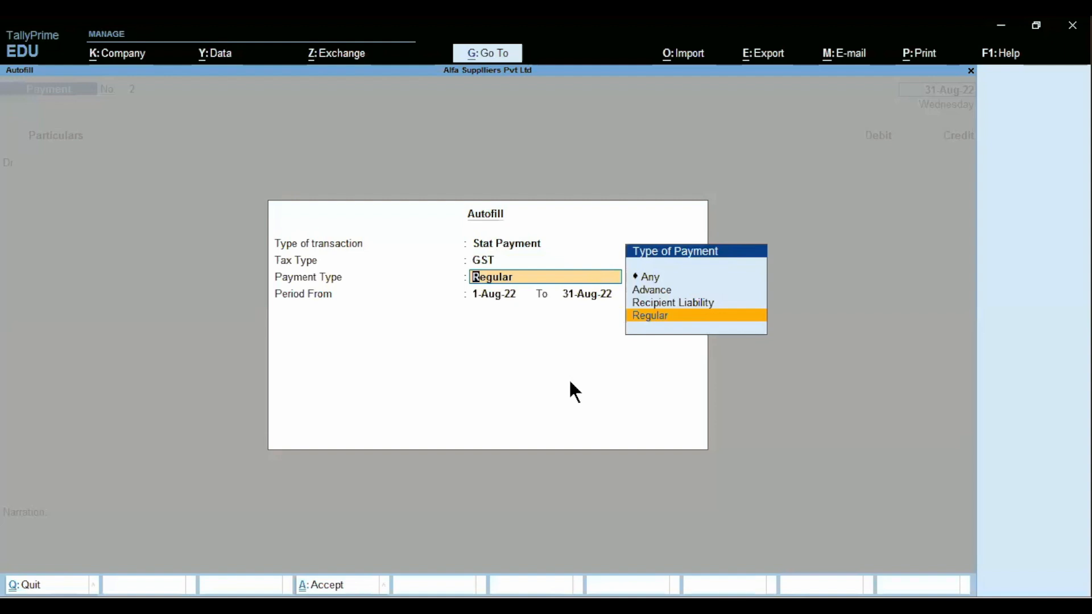
{"action": "key", "text": "Up"}
{"action": "key", "text": "Return"}
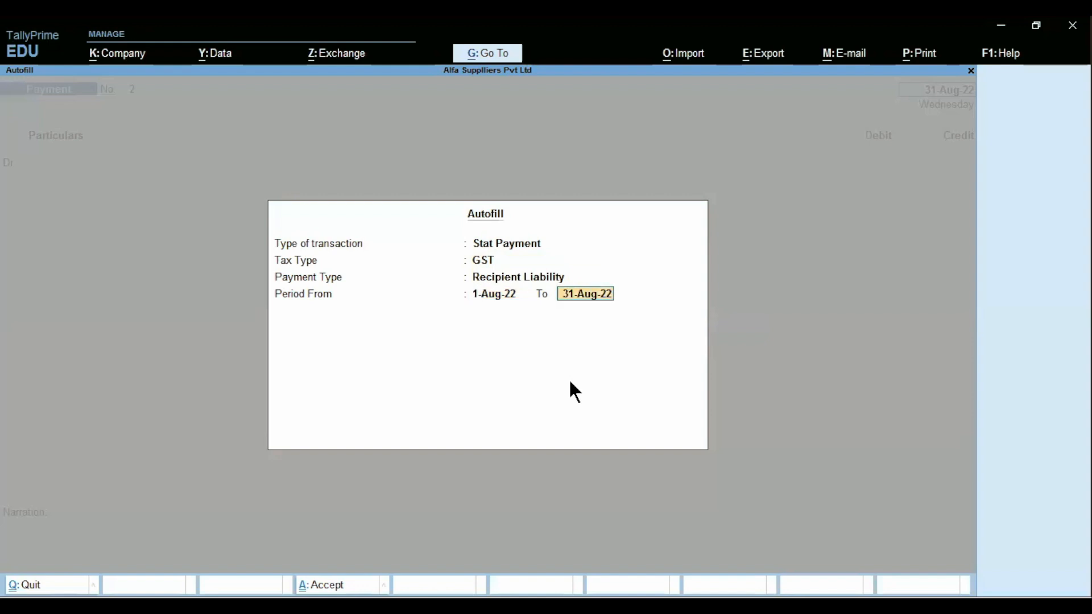
{"action": "key", "text": "Return"}
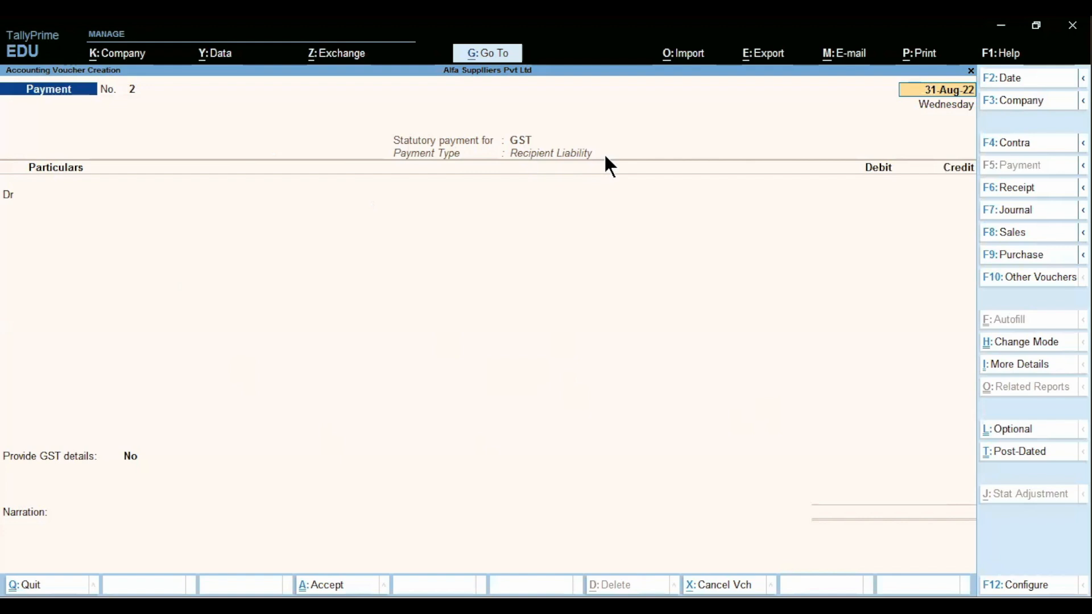
{"action": "key", "text": "Return"}
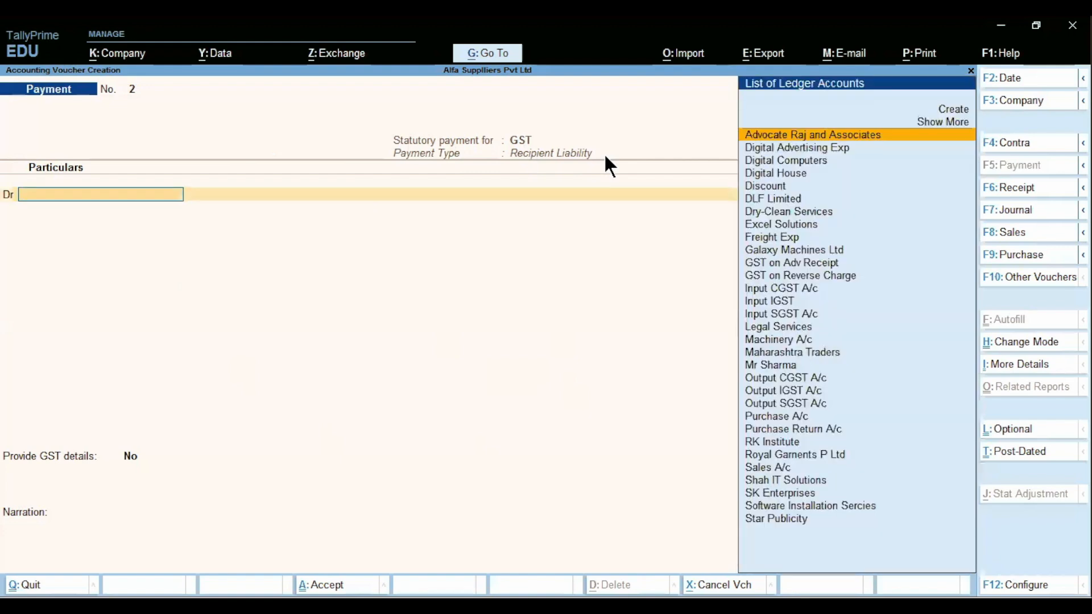
- Debit Output CGST A/c and Output SGST A/c with 7,200.00 each
{"action": "type", "text": "Out"}
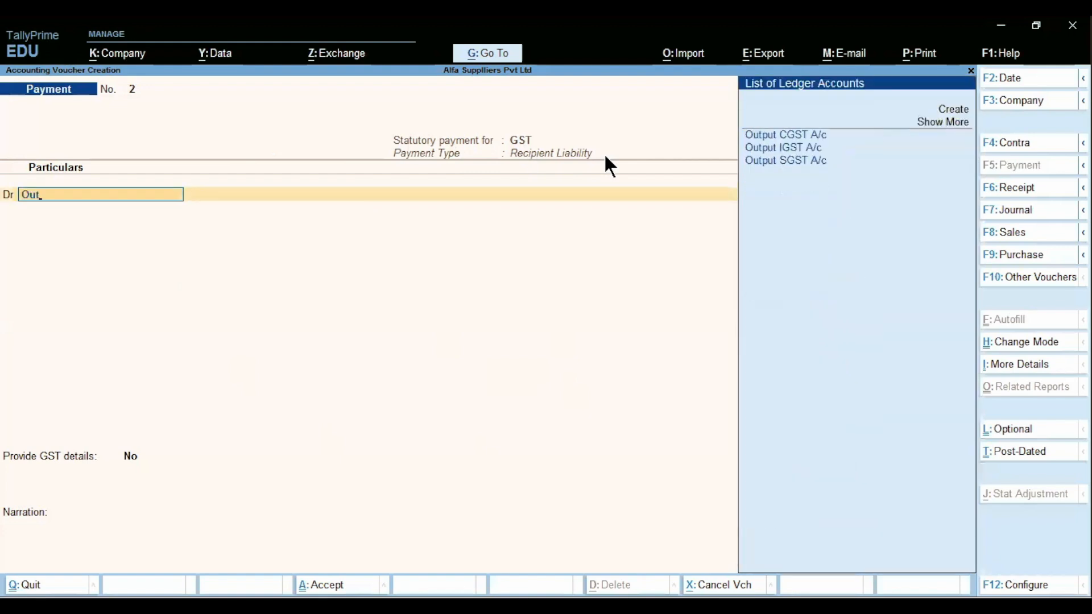
{"action": "key", "text": "Return"}
{"action": "type", "text": "7200"}
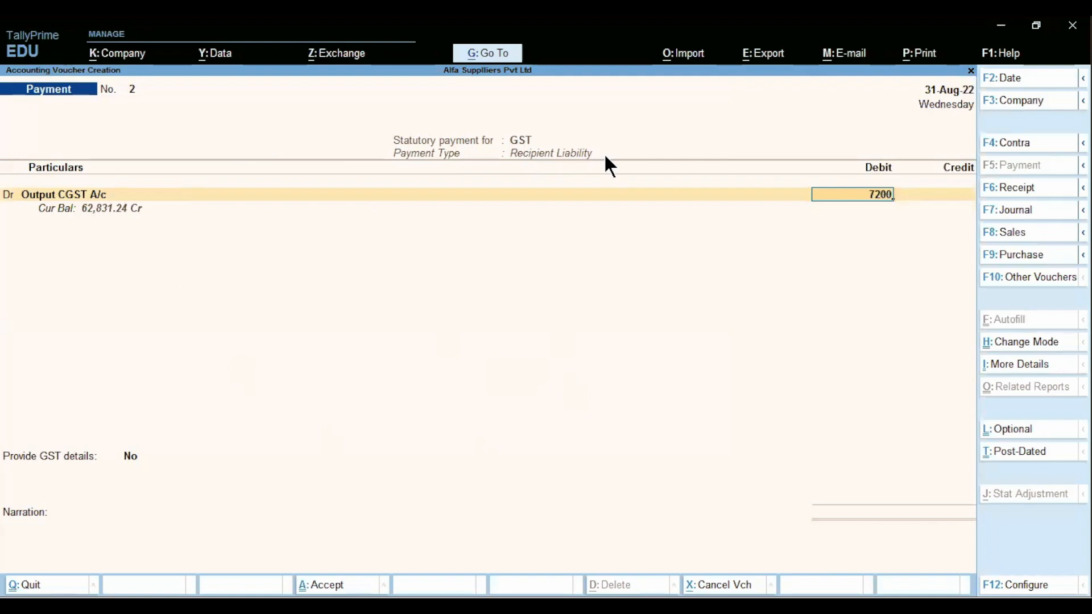
{"action": "key", "text": "Return"}
{"action": "key", "text": "d"}
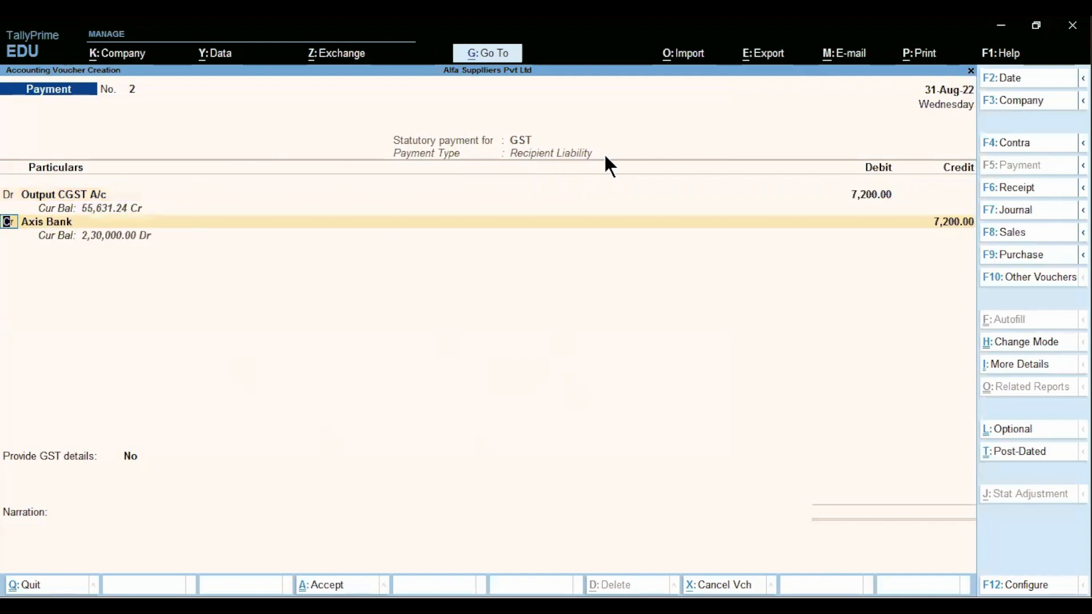
{"action": "key", "text": "Return"}
{"action": "type", "text": "Out"}
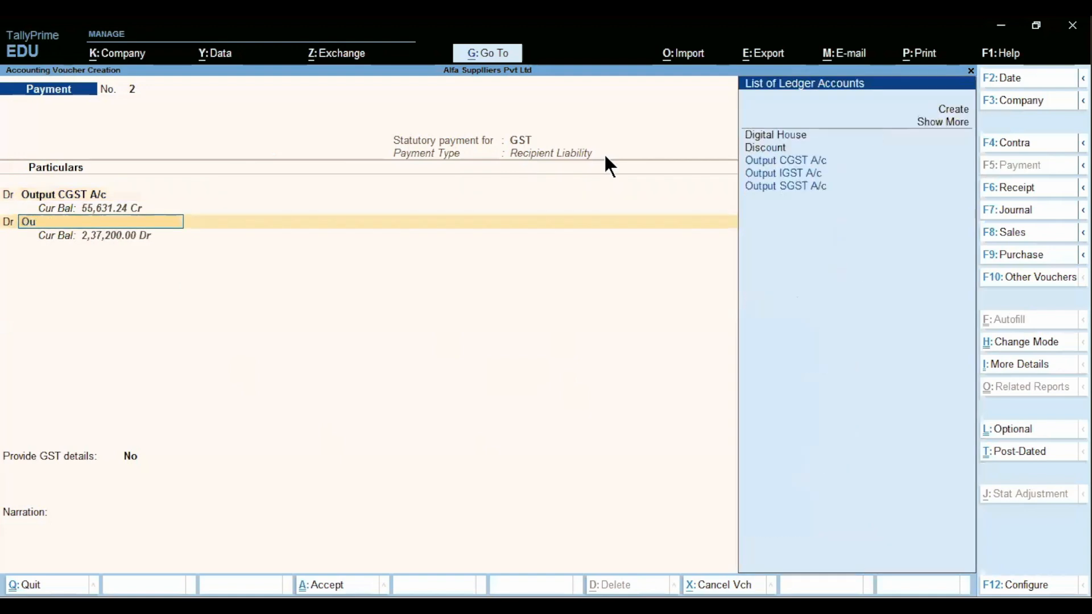
{"action": "key", "text": "Down"}
{"action": "key", "text": "Down"}
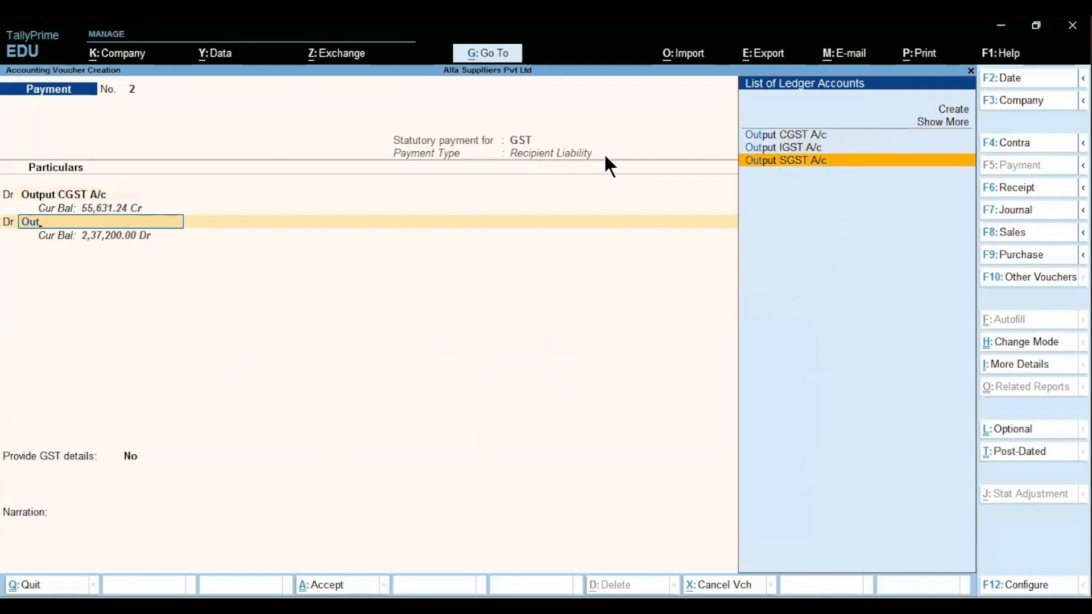
{"action": "key", "text": "Return"}
{"action": "type", "text": "7200"}
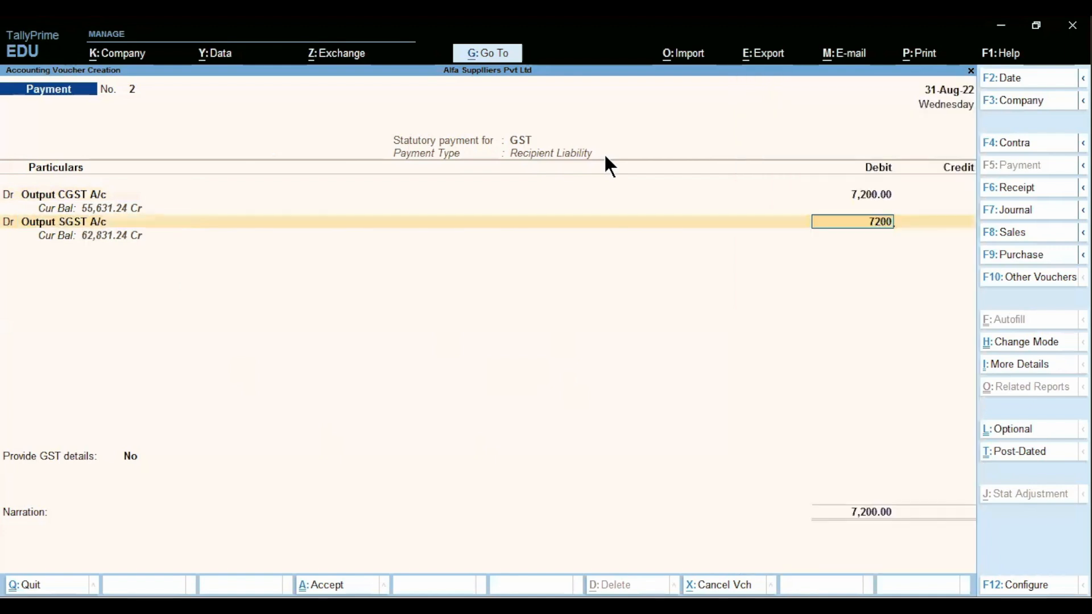
{"action": "key", "text": "Return"}
- Credit Axis Bank 14,400.00 with e-Fund Transfer as the bank allocation transaction type
{"action": "key", "text": "Return"}
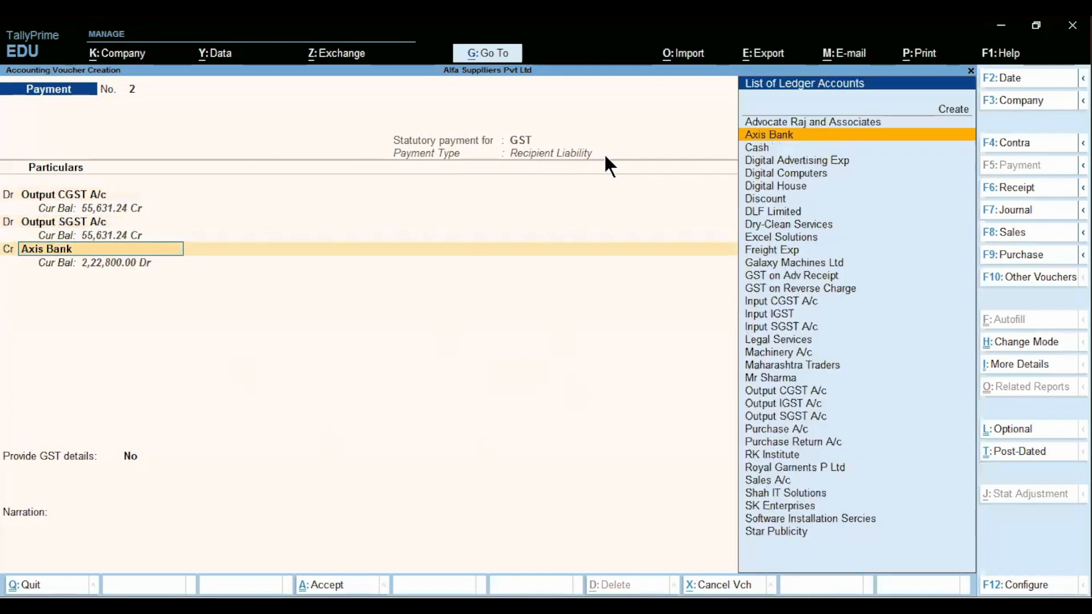
{"action": "key", "text": "Return"}
{"action": "key", "text": "Return"}
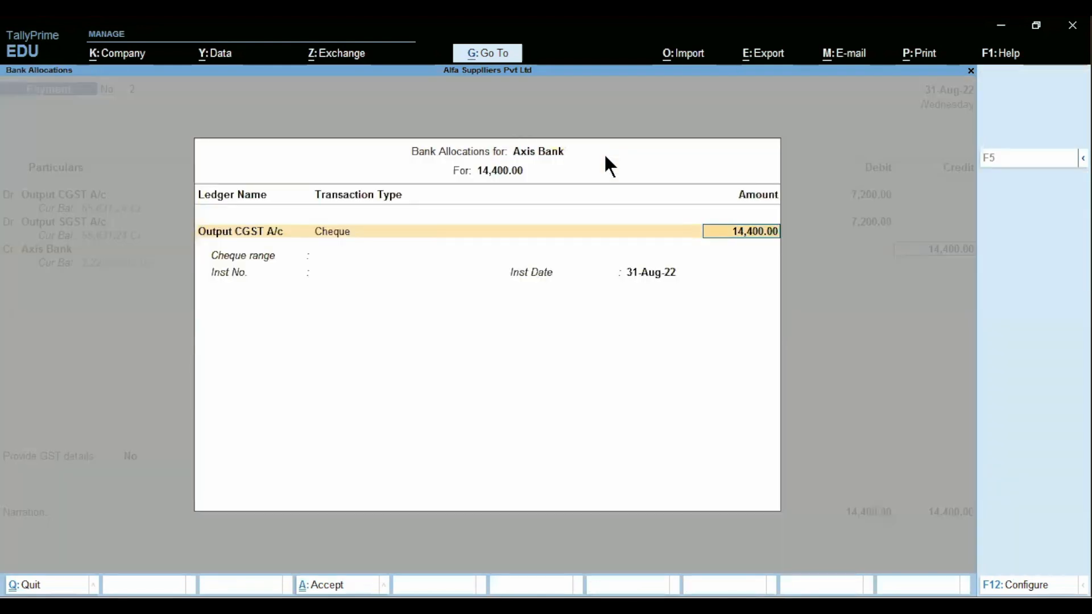
{"action": "key", "text": "BackSpace"}
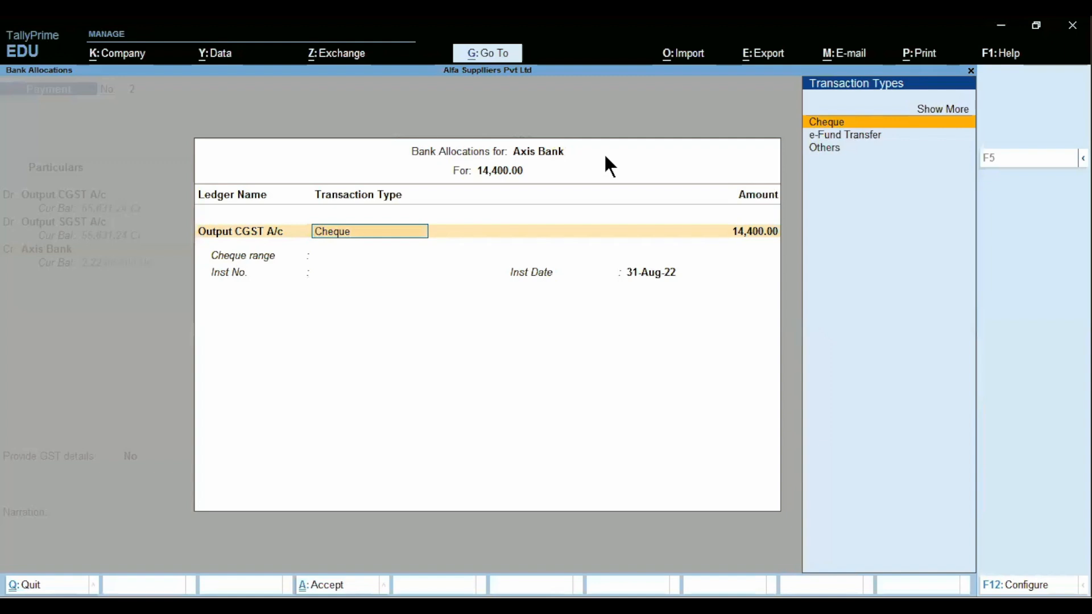
{"action": "key", "text": "Down"}
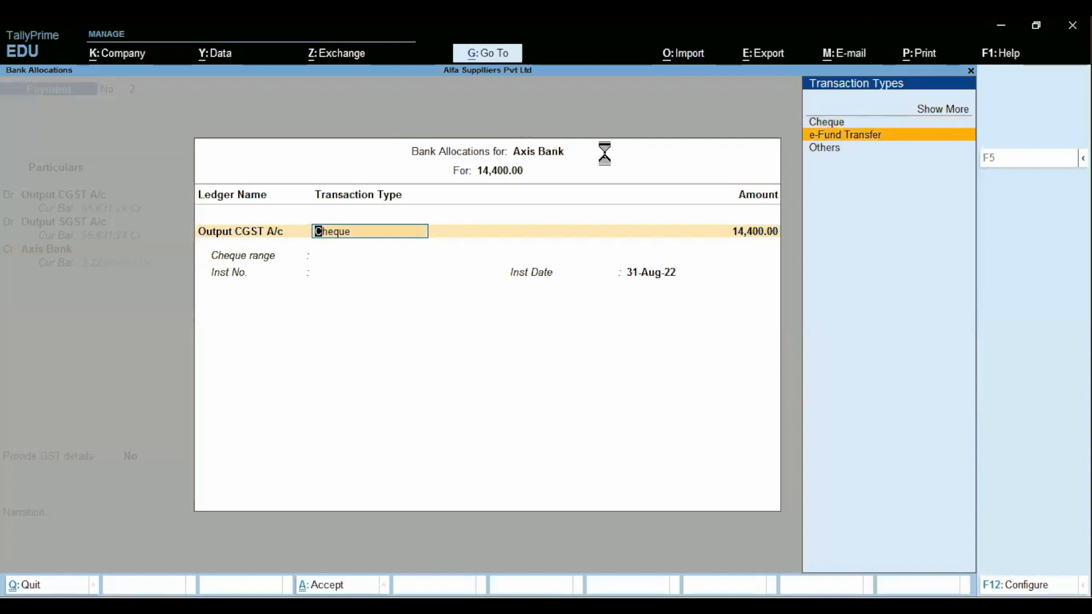
{"action": "key", "text": "Return"}
{"action": "key", "text": "Return"}
{"action": "key", "text": "Return"}
{"action": "key", "text": "Return"}
{"action": "key", "text": "Return"}
{"action": "key", "text": "Return"}
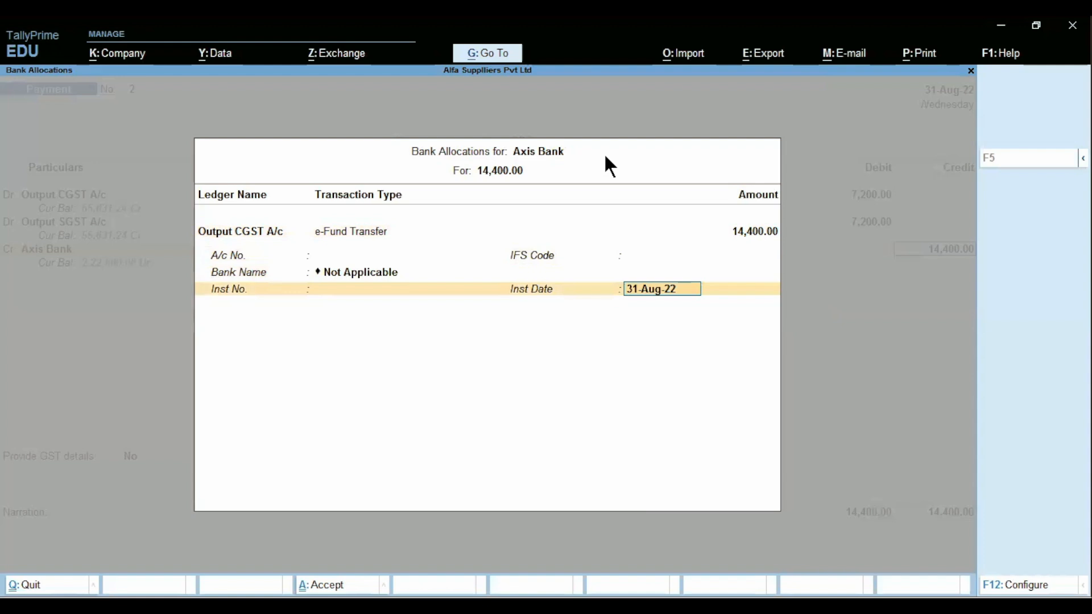
{"action": "key", "text": "Return"}
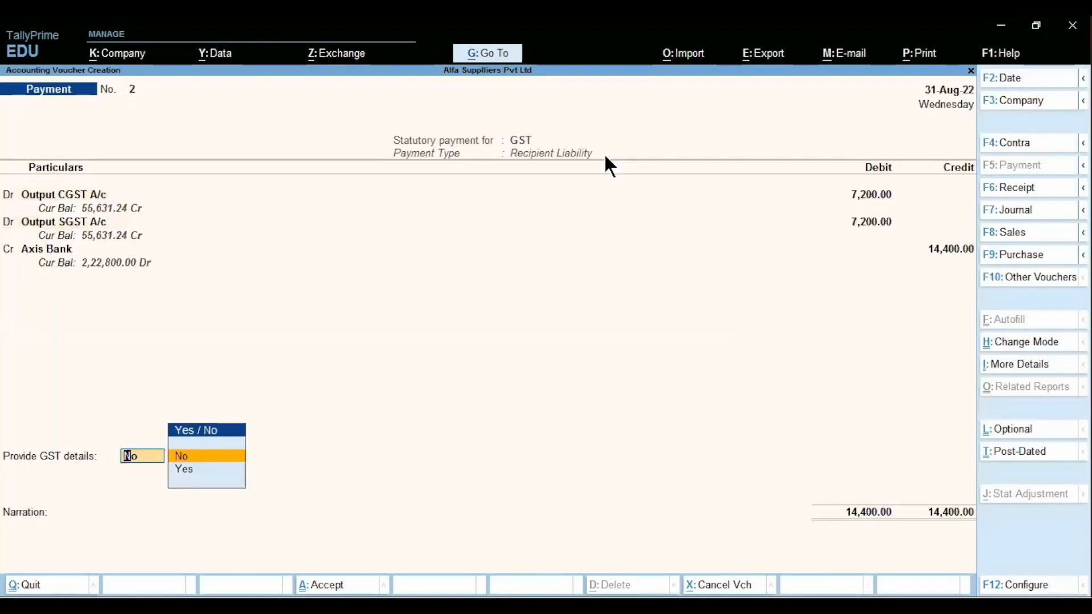
- Set Provide GST details to Yes with Net Banking as the payment mode
{"action": "key", "text": "Down"}
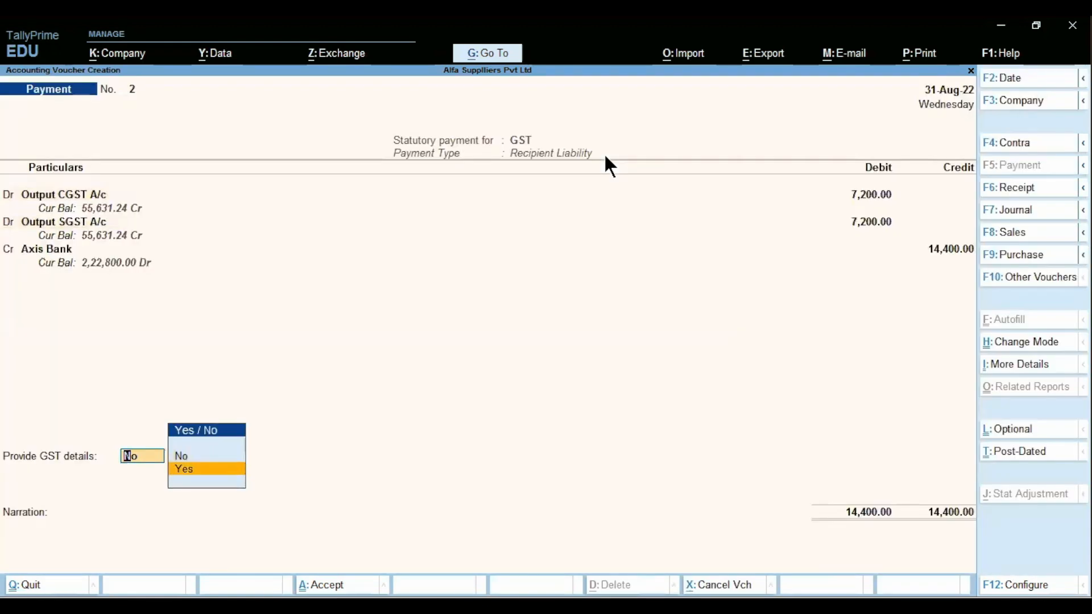
{"action": "key", "text": "Return"}
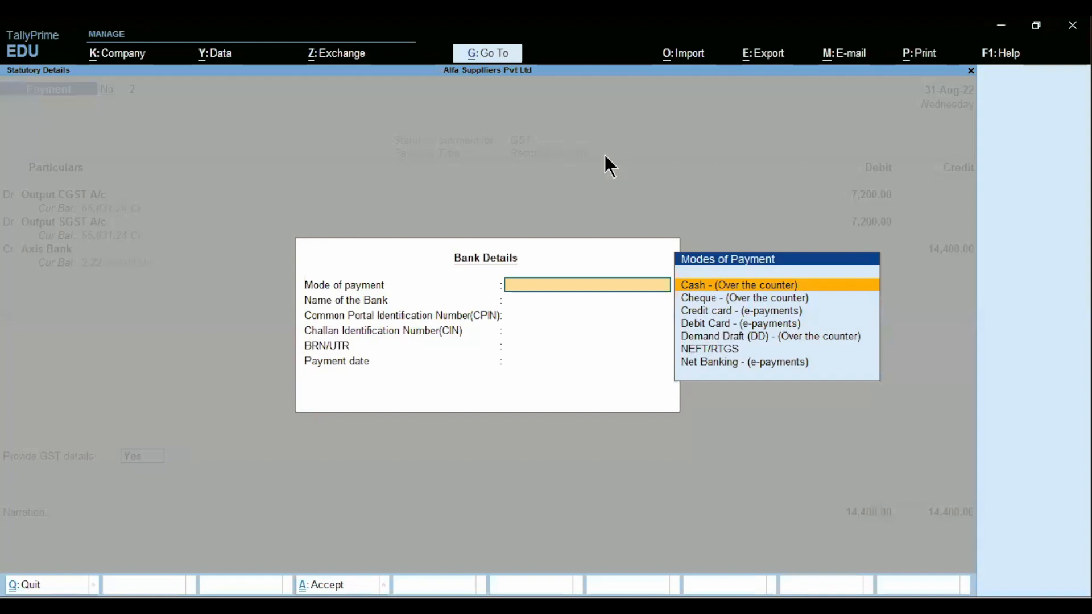
{"action": "key", "text": "Down"}
{"action": "key", "text": "Down"}
{"action": "key", "text": "Down"}
{"action": "key", "text": "Down"}
{"action": "key", "text": "Down"}
{"action": "key", "text": "Down"}
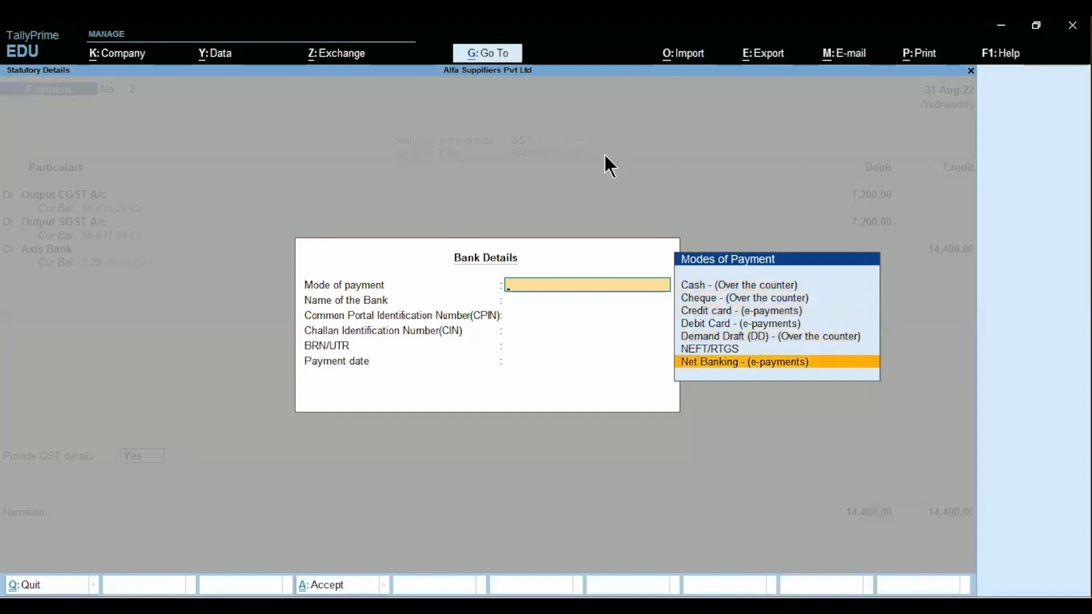
{"action": "key", "text": "Return"}
- Enter Axis Bank as the bank, leave CPIN, CIN and BRN blank, and date it 31-Aug
{"action": "type", "text": "Axis b"}
{"action": "key", "text": "Return"}
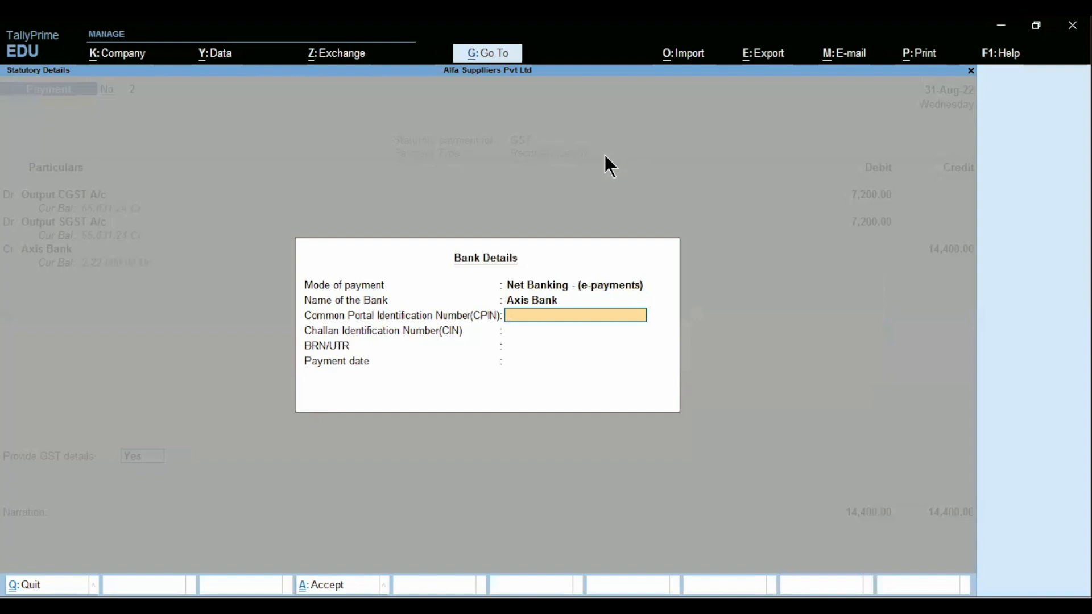
{"action": "key", "text": "Return"}
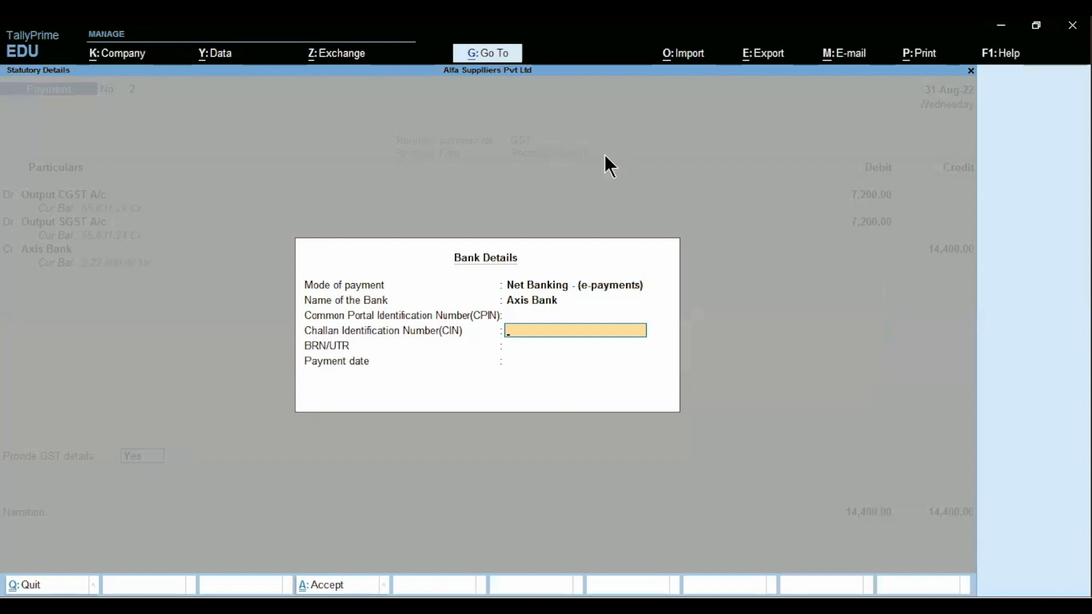
{"action": "key", "text": "Return"}
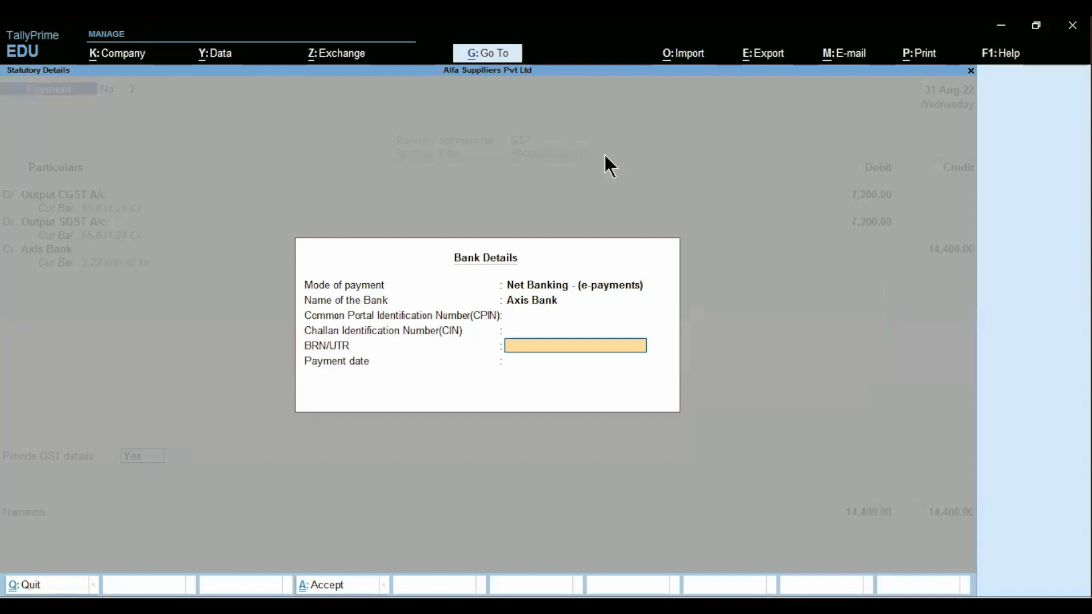
{"action": "key", "text": "Return"}
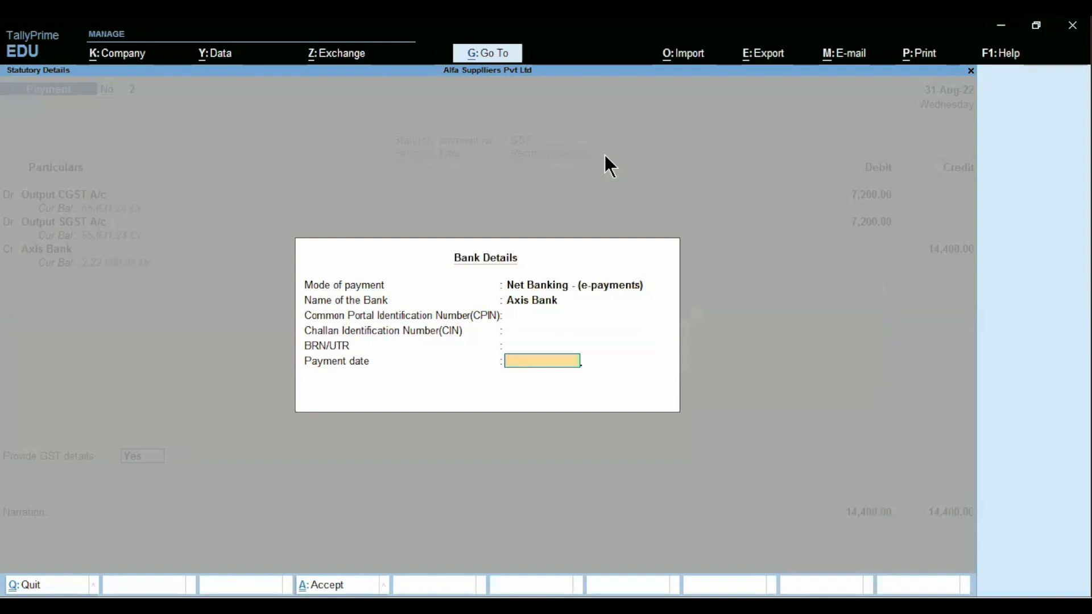
{"action": "type", "text": "31.8"}
{"action": "key", "text": "Return"}
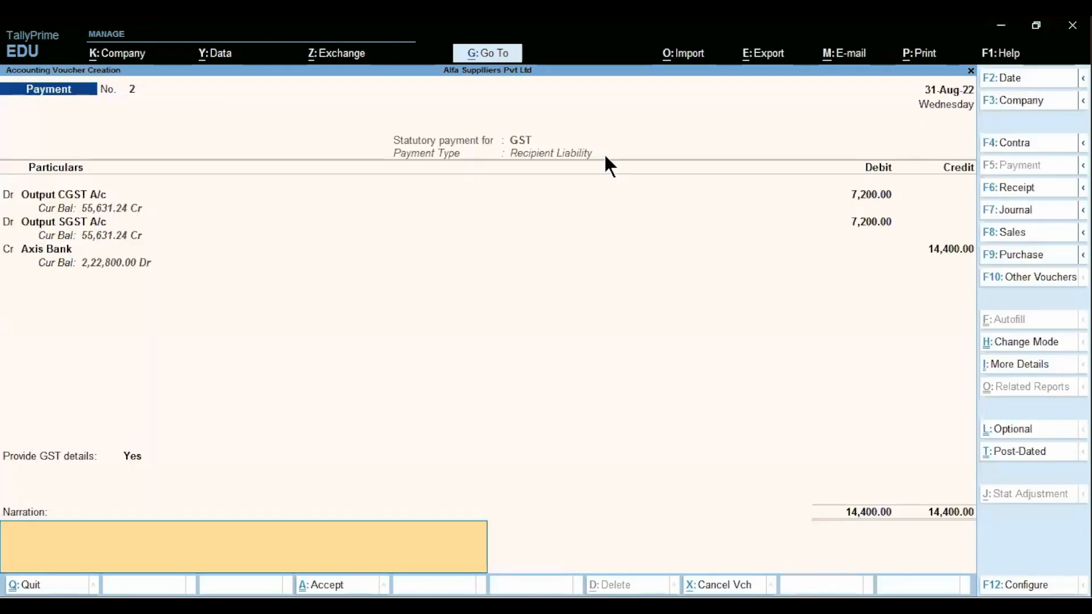
- Save payment voucher No. 2 and return to Gateway of Tally
{"action": "key", "text": "Return"}
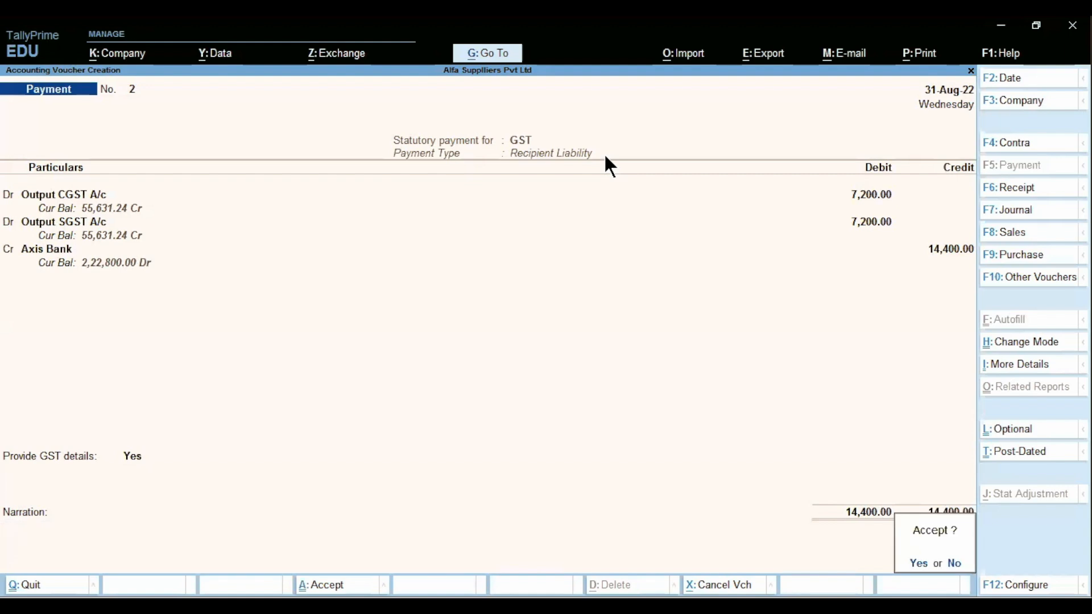
{"action": "key", "text": "Return"}
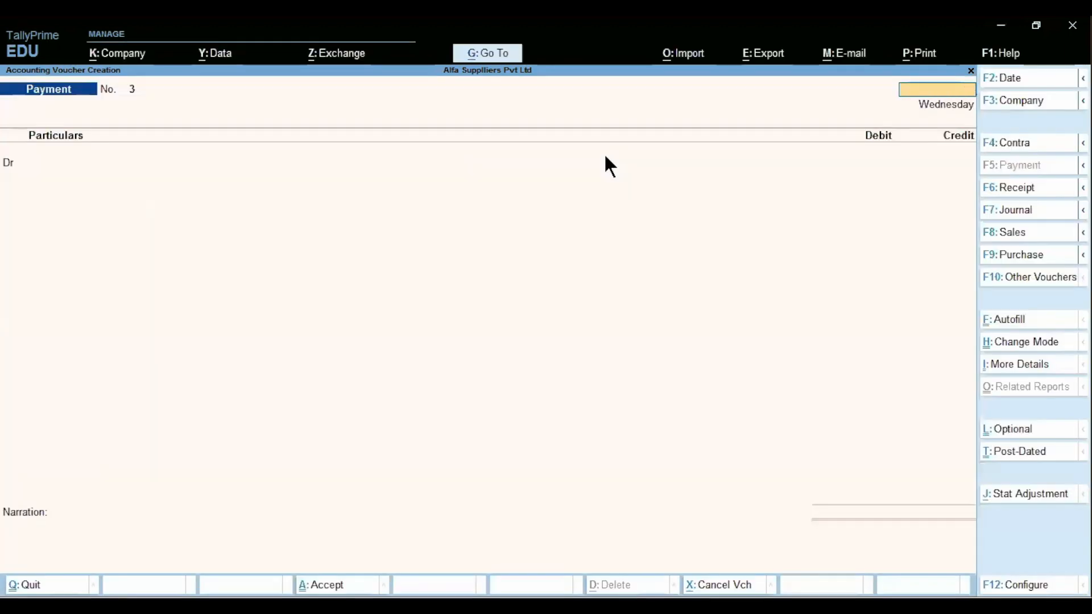
{"action": "key", "text": "Escape"}
- Go to Display More Reports > GST Reports > Challan Reconciliation
{"action": "key", "text": "Down"}
{"action": "key", "text": "Down"}
{"action": "key", "text": "Down"}
{"action": "key", "text": "Down"}
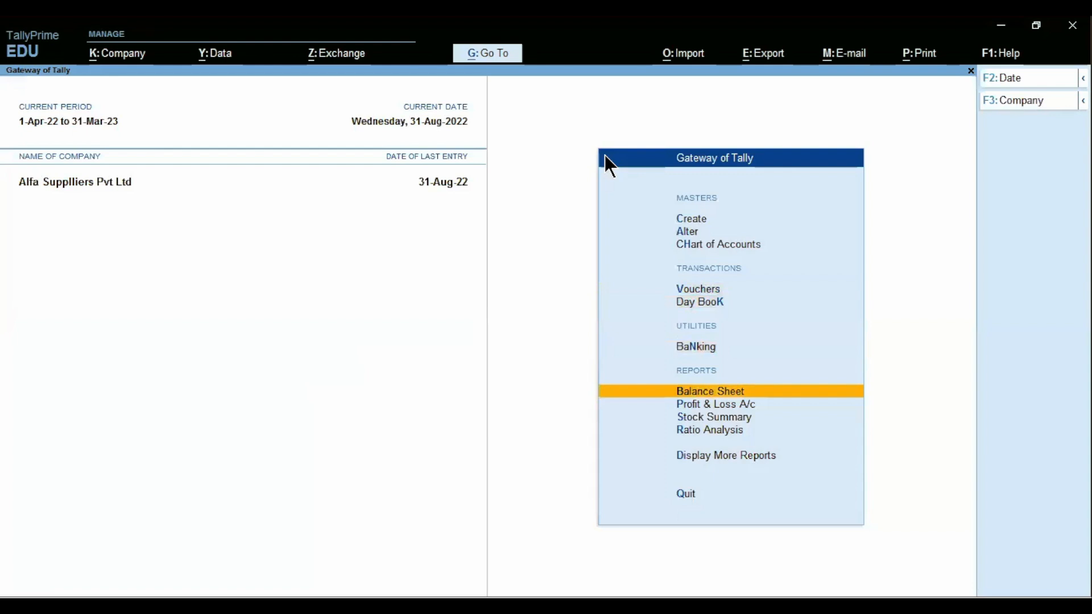
{"action": "key", "text": "d"}
{"action": "key", "text": "Down"}
{"action": "key", "text": "Down"}
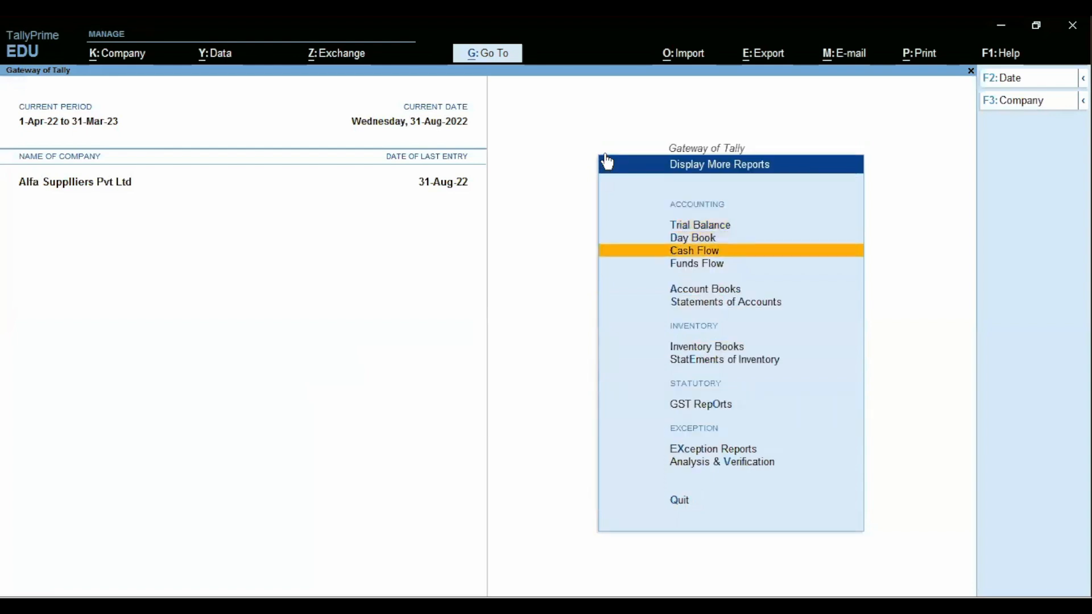
{"action": "key", "text": "Down"}
{"action": "key", "text": "Down"}
{"action": "key", "text": "Down"}
{"action": "key", "text": "o"}
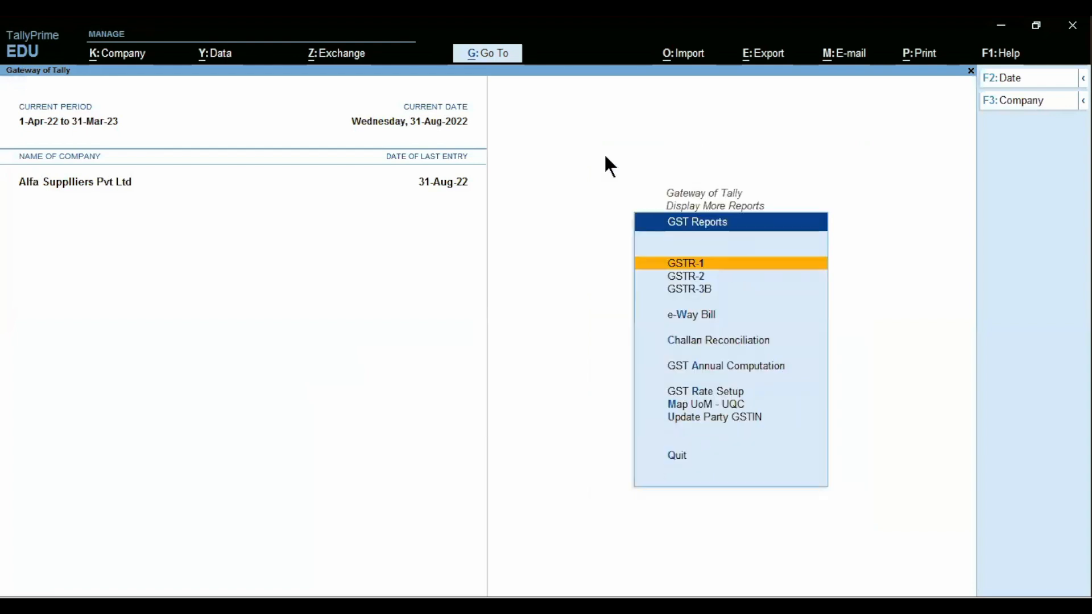
{"action": "key", "text": "Down"}
{"action": "key", "text": "Down"}
{"action": "key", "text": "Down"}
{"action": "key", "text": "c"}
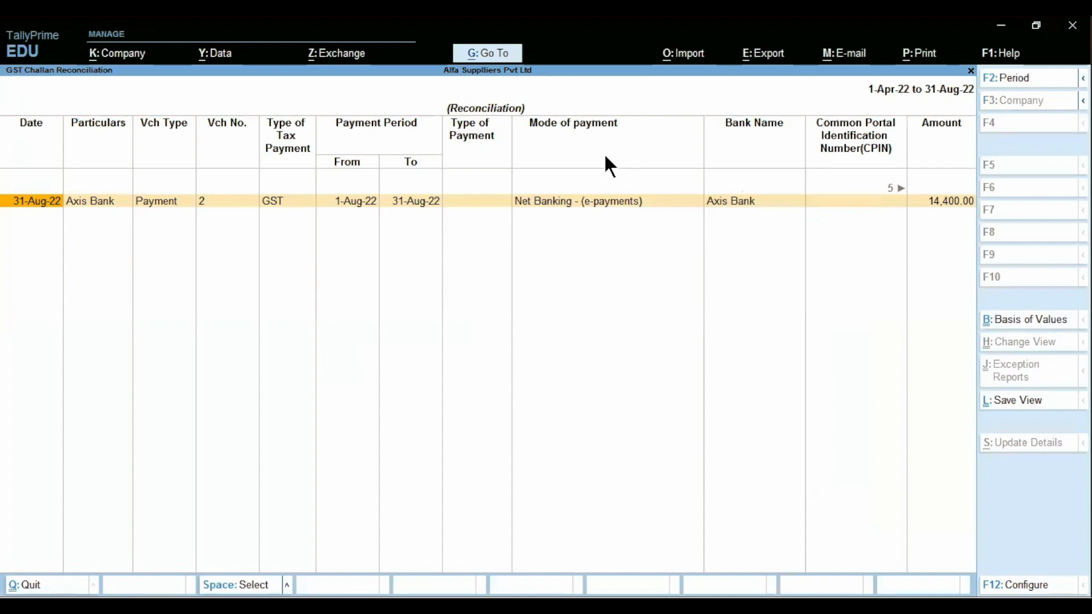
- Review the 14,400.00 Axis Bank payment voucher and begin updating its challan details
{"action": "key", "text": "Return"}
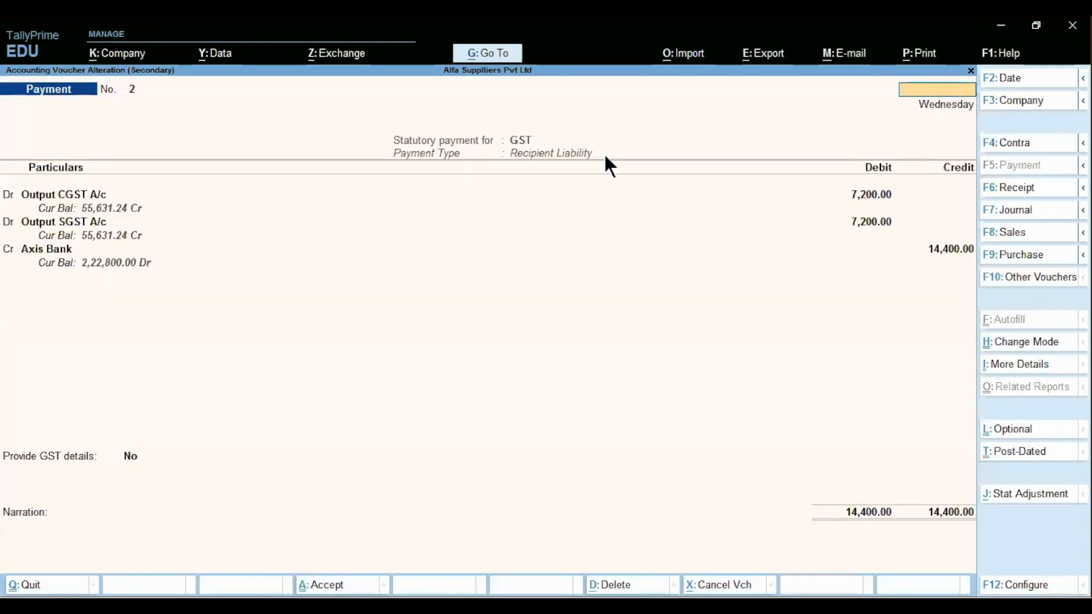
{"action": "key", "text": "Escape"}
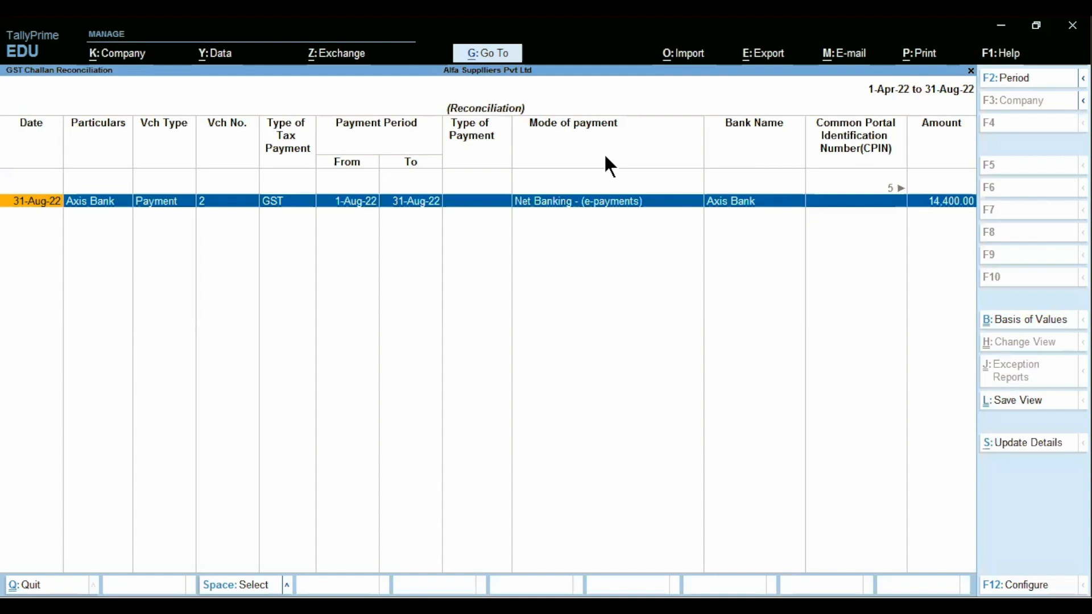
{"action": "left_click", "coordinate": [1009, 450]}
- Set the challan's payment mode to Net Banking with Axis Bank as the bank
{"action": "key", "text": "Return"}
{"action": "key", "text": "Return"}
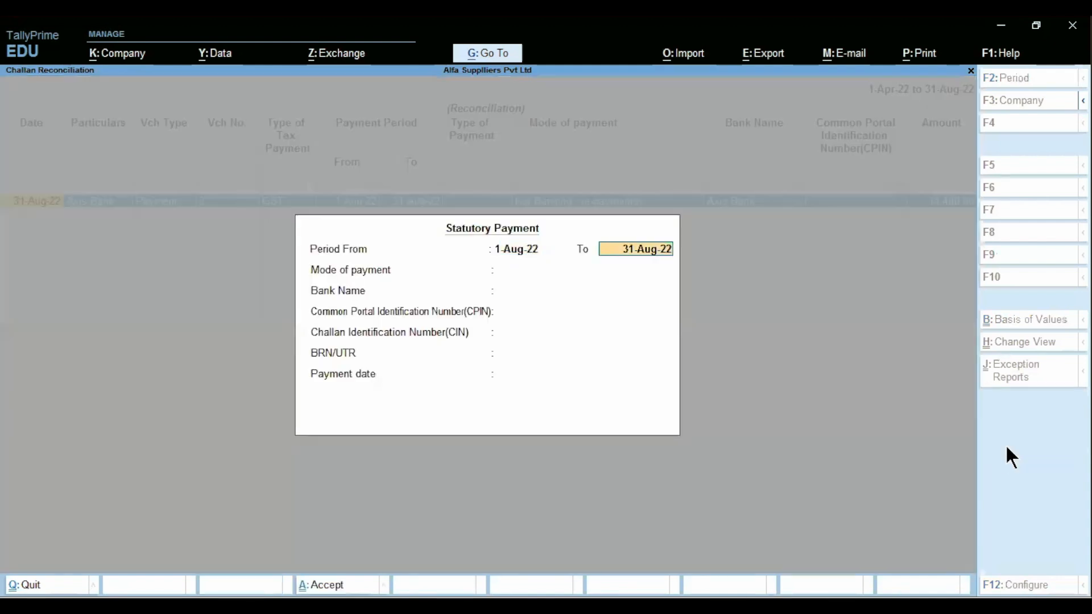
{"action": "key", "text": "Down"}
{"action": "key", "text": "Down"}
{"action": "key", "text": "Down"}
{"action": "key", "text": "Down"}
{"action": "key", "text": "Down"}
{"action": "key", "text": "Down"}
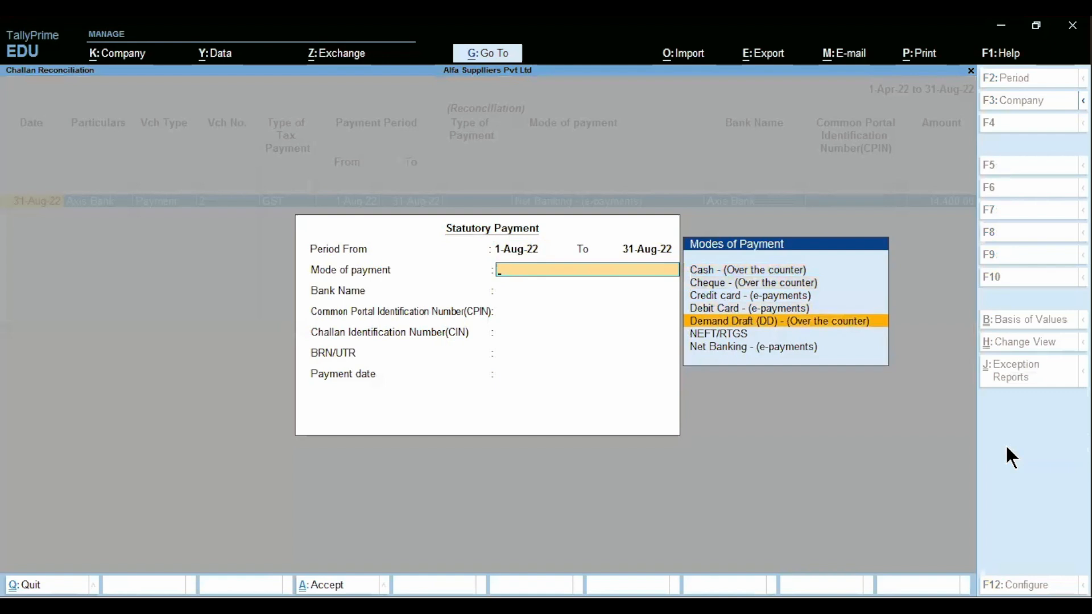
{"action": "key", "text": "Return"}
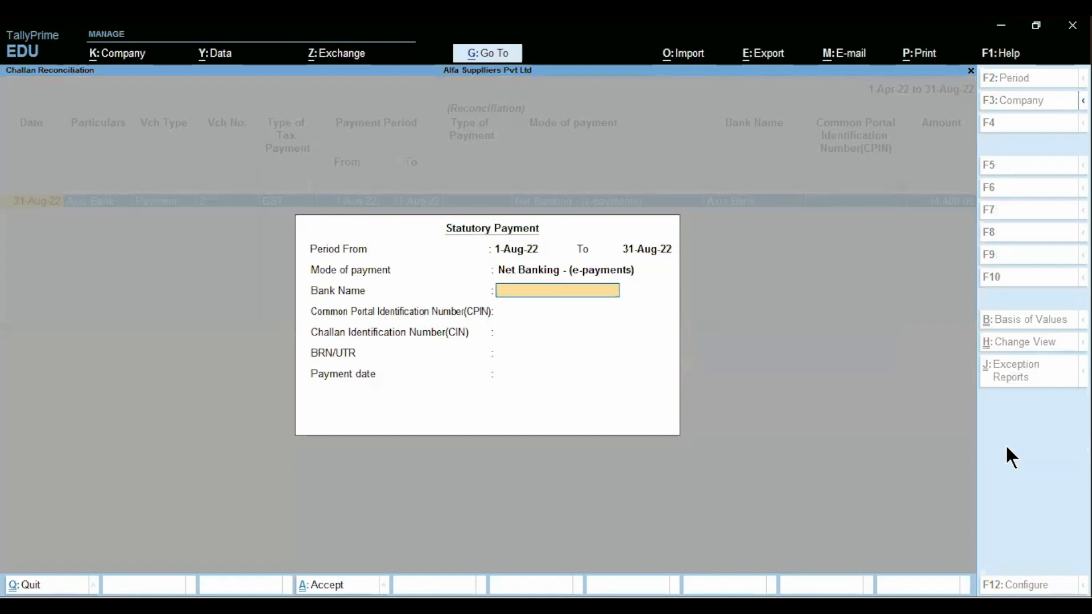
{"action": "type", "text": "Axi"}
{"action": "key", "text": "Return"}
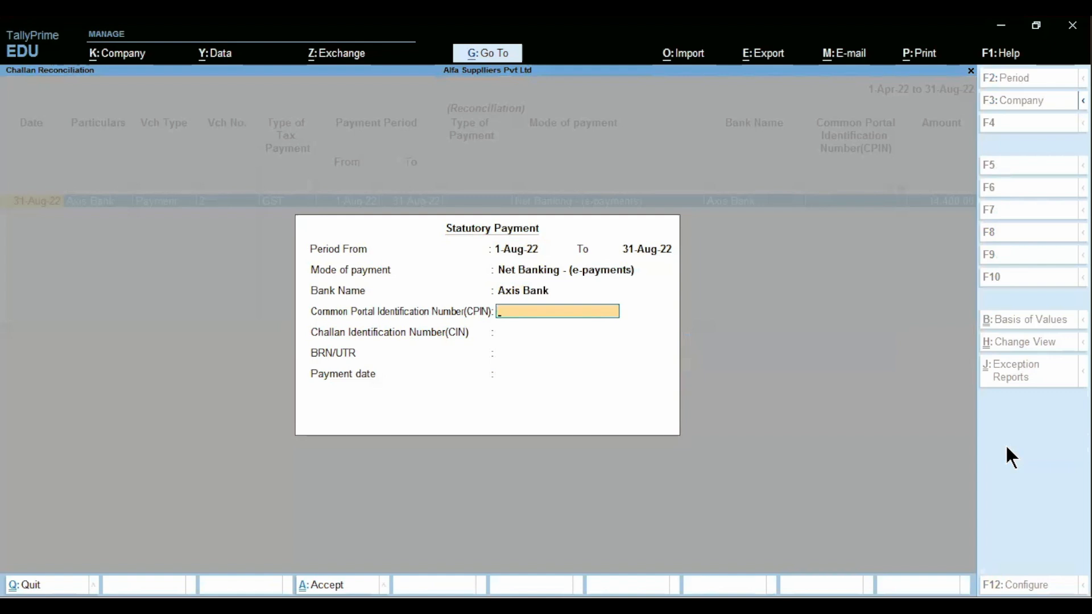
- Enter the CPIN, CIN, BRN/UTR reference and 31-Aug-22 payment date, accept, and exit the report
{"action": "key", "text": "Return"}
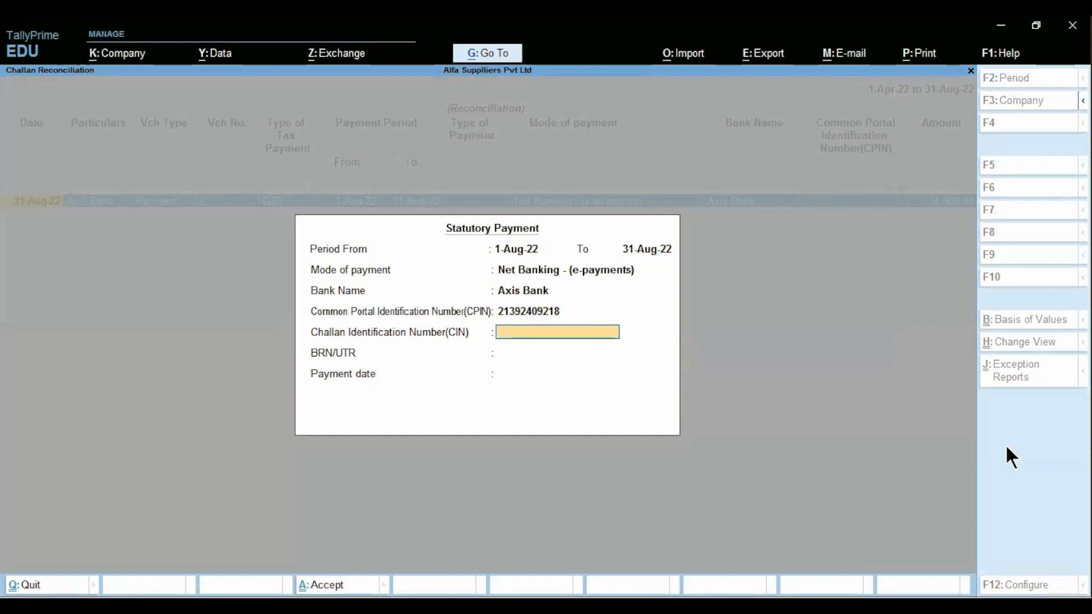
{"action": "key", "text": "Return"}
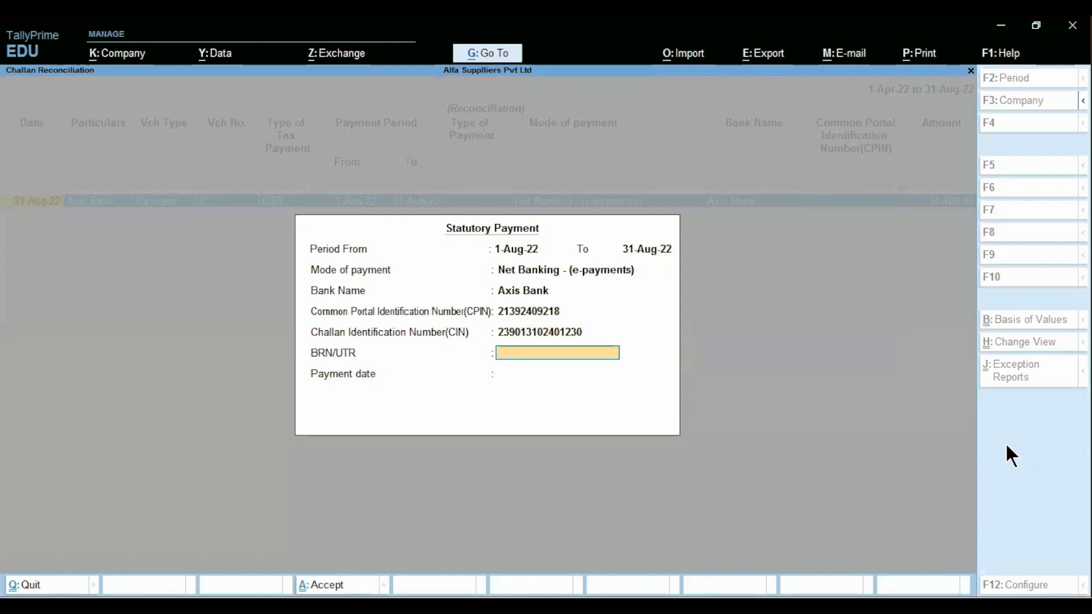
{"action": "key", "text": "Return"}
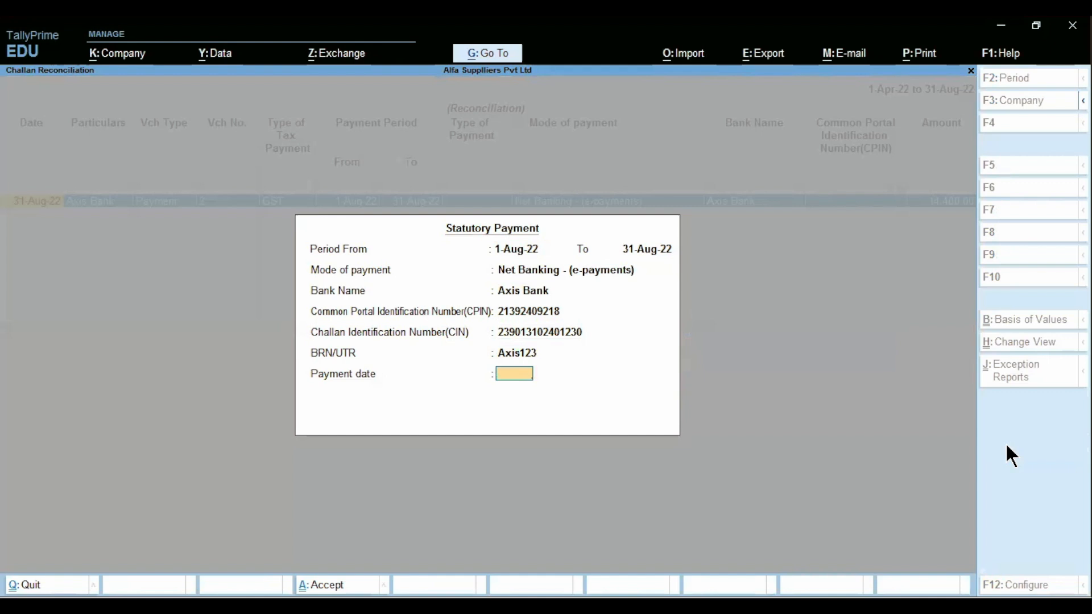
{"action": "key", "text": "Return"}
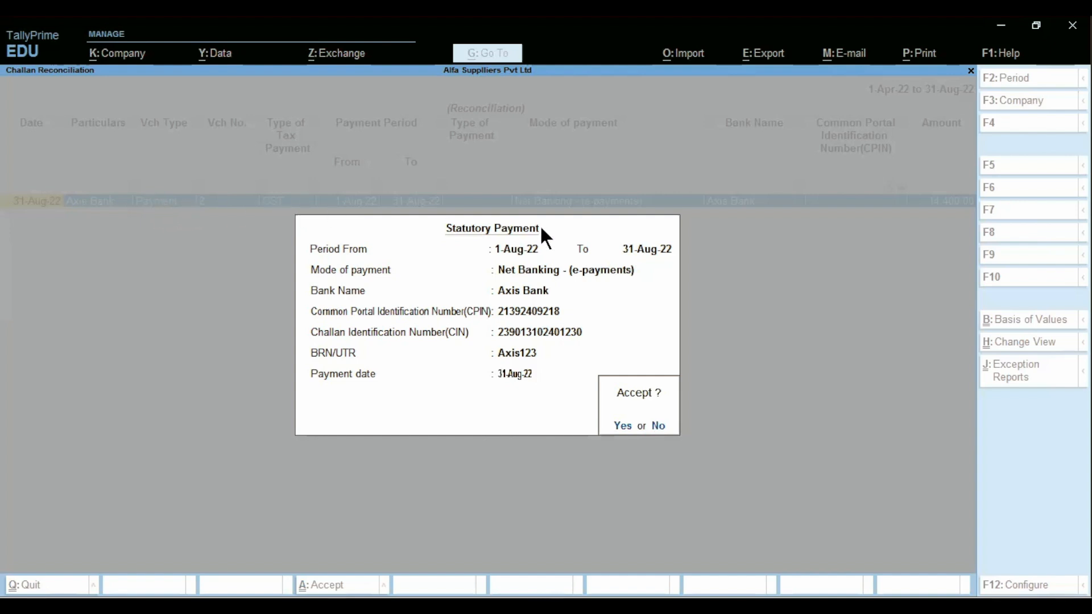
{"action": "key", "text": "Return"}
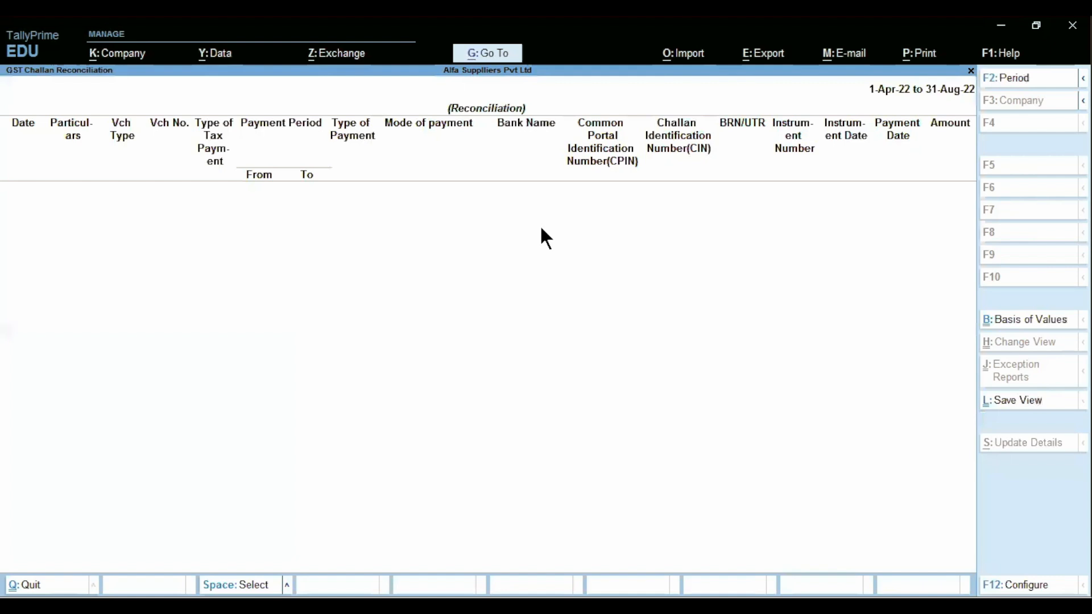
{"action": "key", "text": "Escape"}
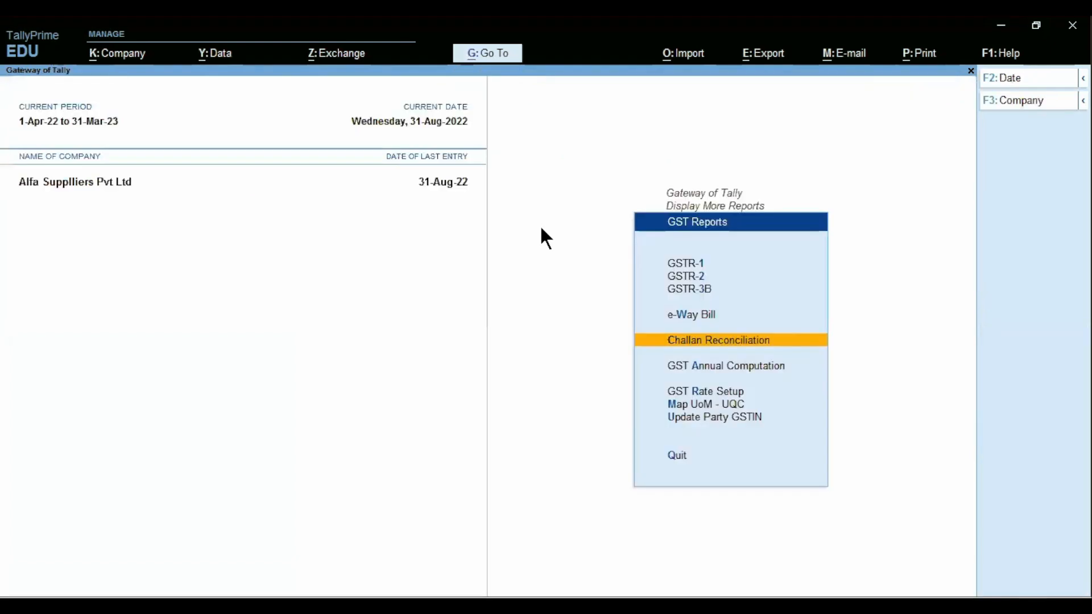